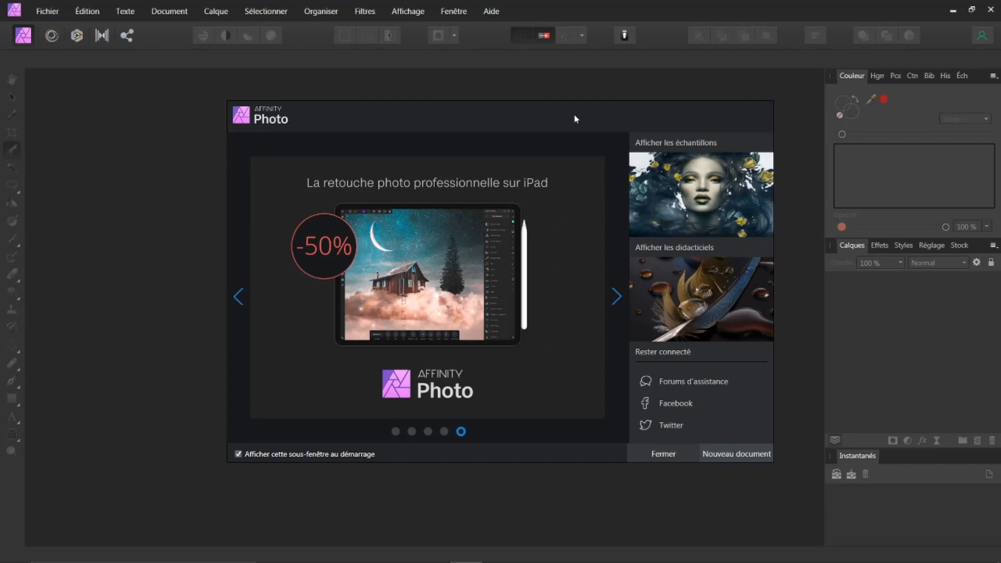
Check the program's About information and the purchased content listed in the user account.
click(488, 13)
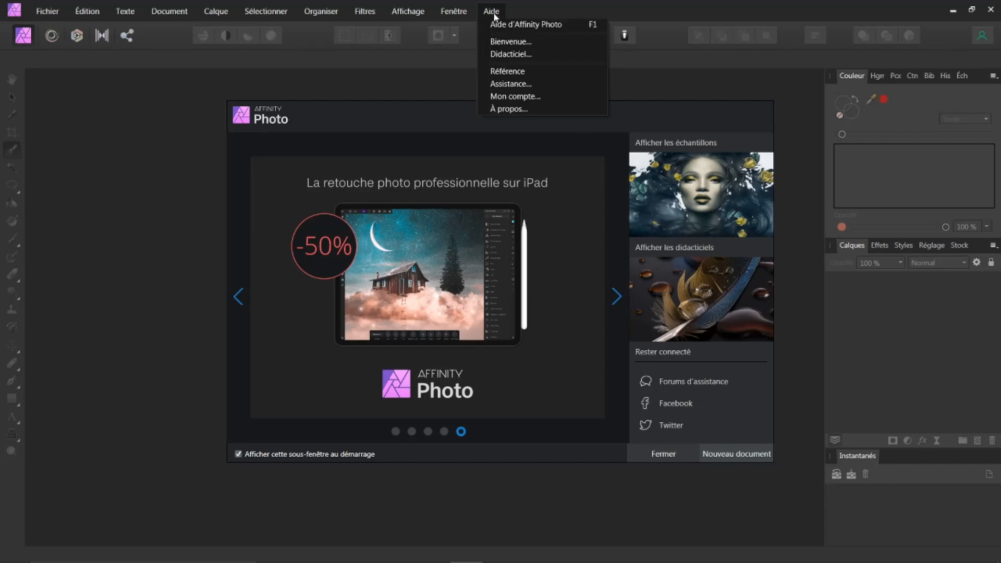
click(516, 109)
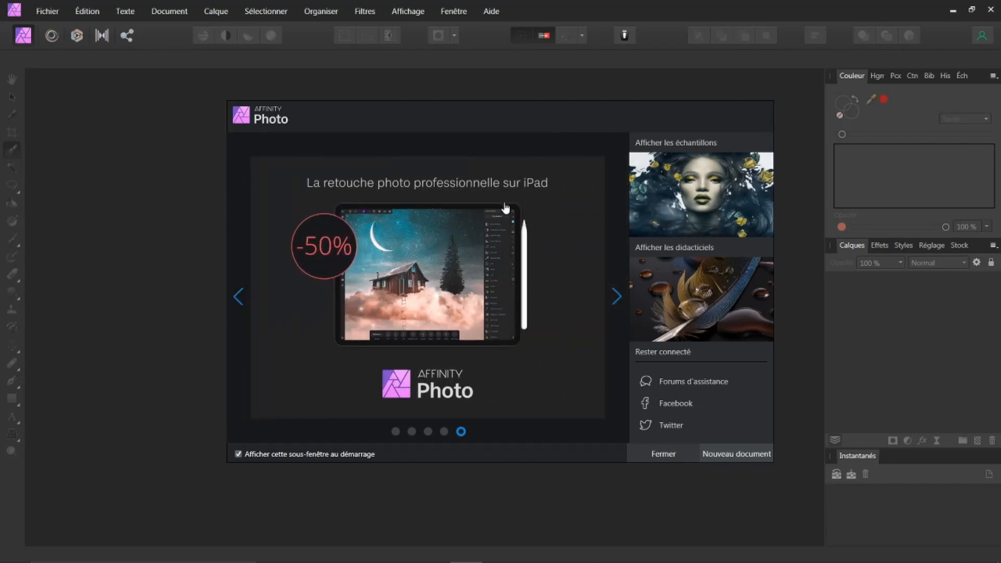
click(491, 11)
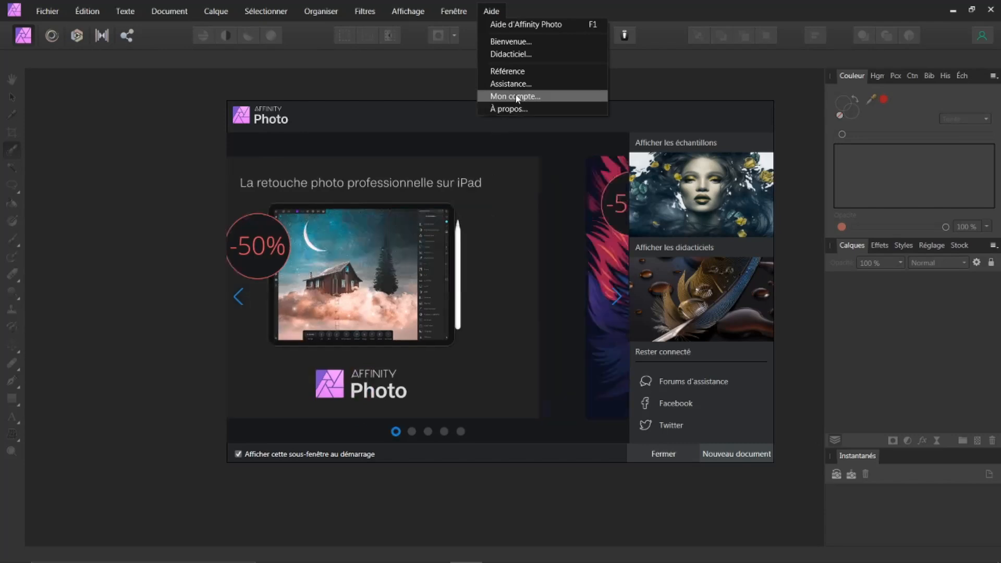
click(515, 96)
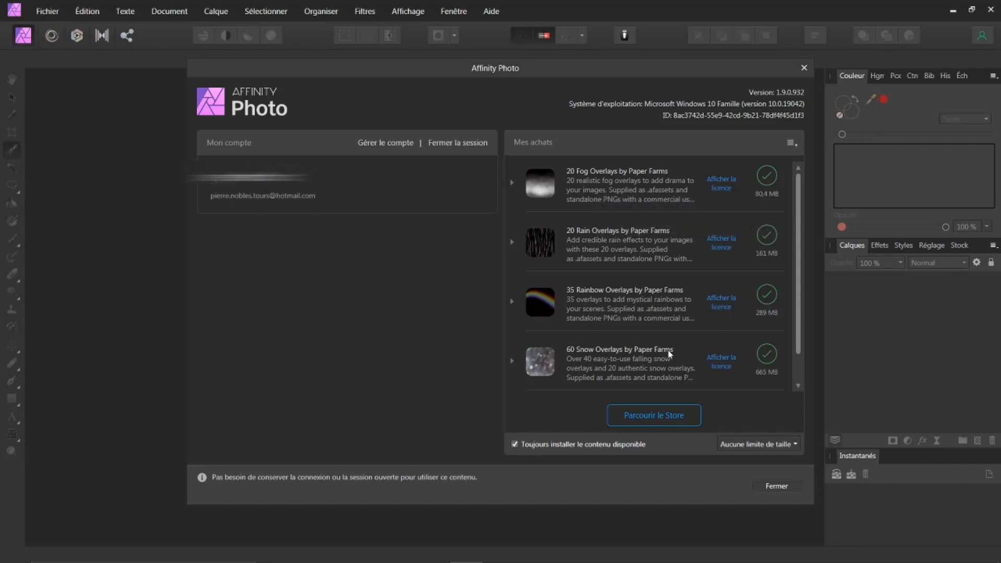
click(778, 485)
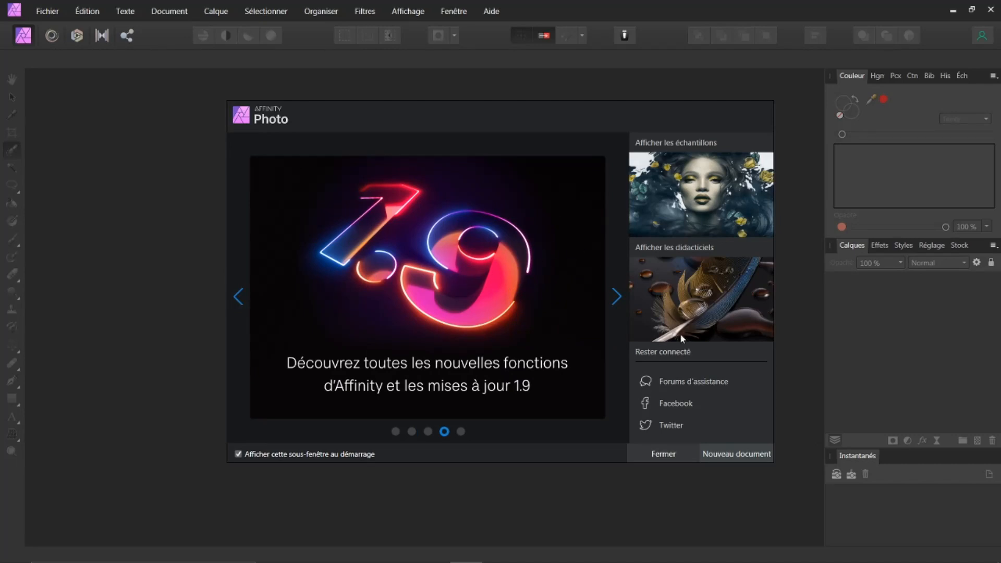
Dismiss the welcome window and open the recent photo woman-3190852_1920.jpg.
click(666, 455)
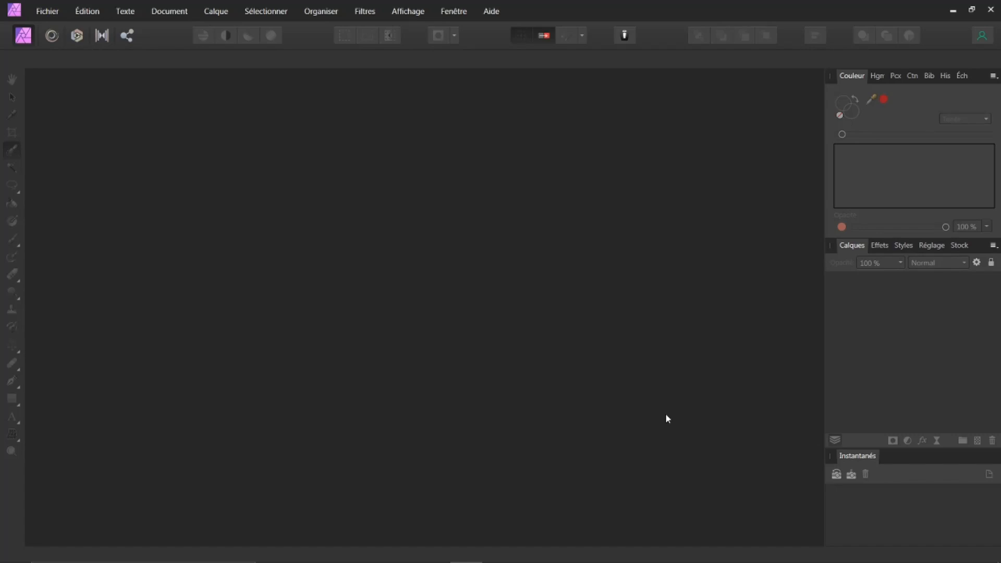
click(46, 16)
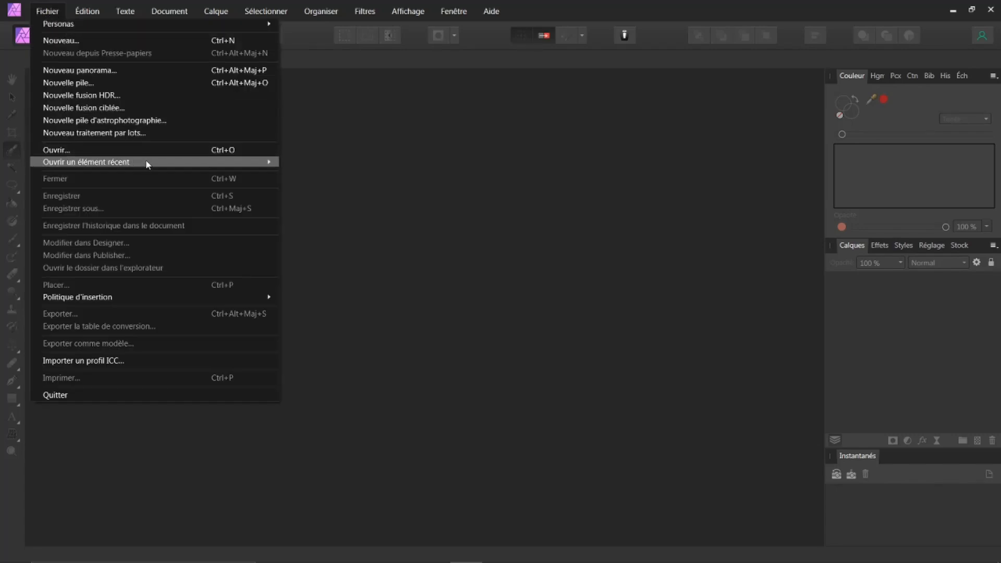
mouse_move(270, 167)
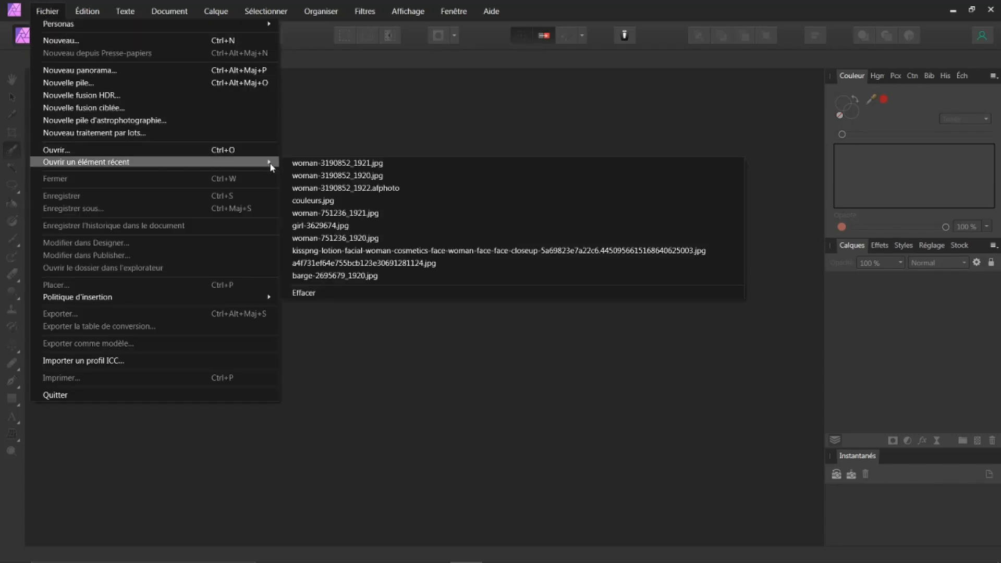
click(331, 176)
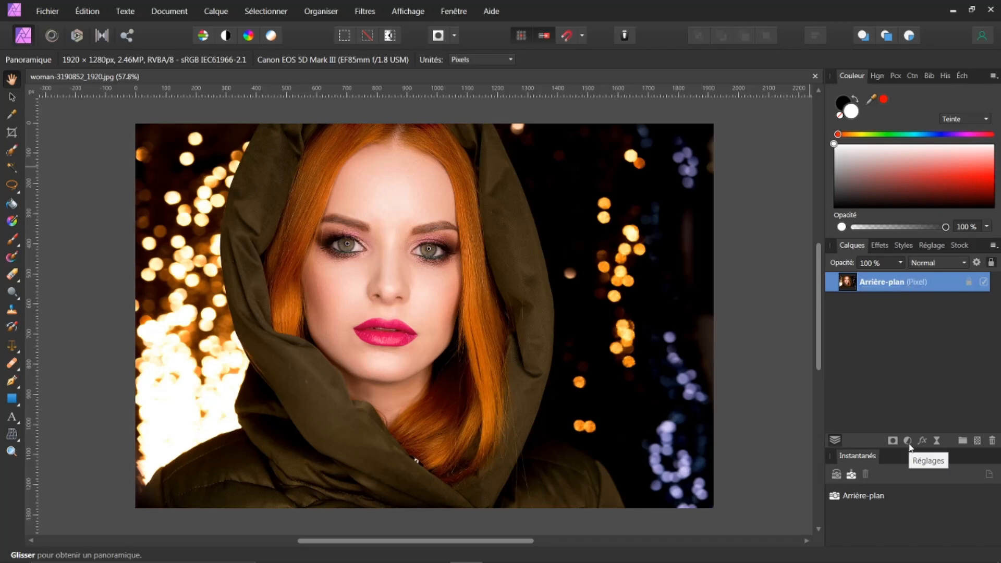
Try a Noir et blanc adjustment on the colour portrait with Rouge at 0 % and Jaune at 100 %, and delete the adjustment layer.
click(908, 441)
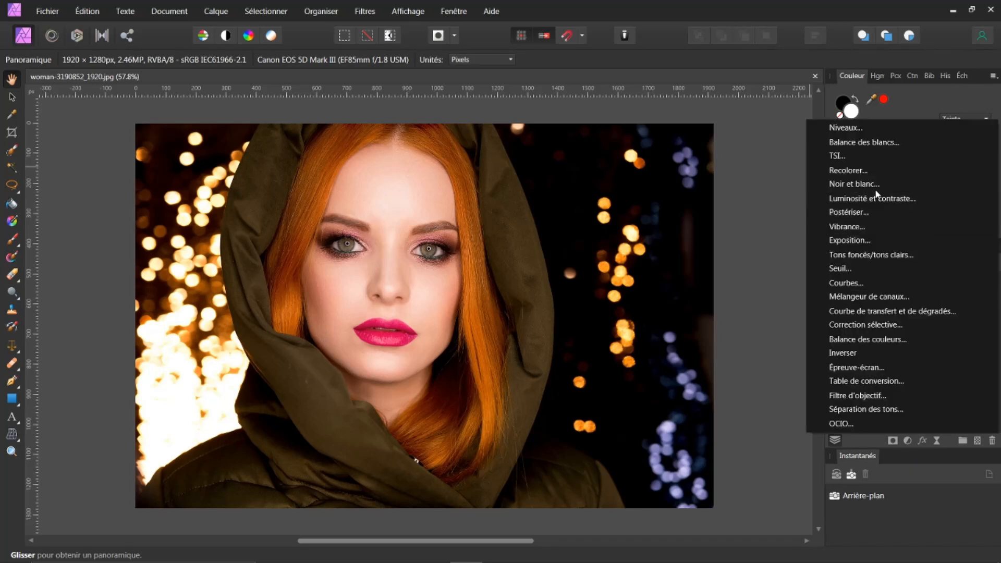
click(863, 185)
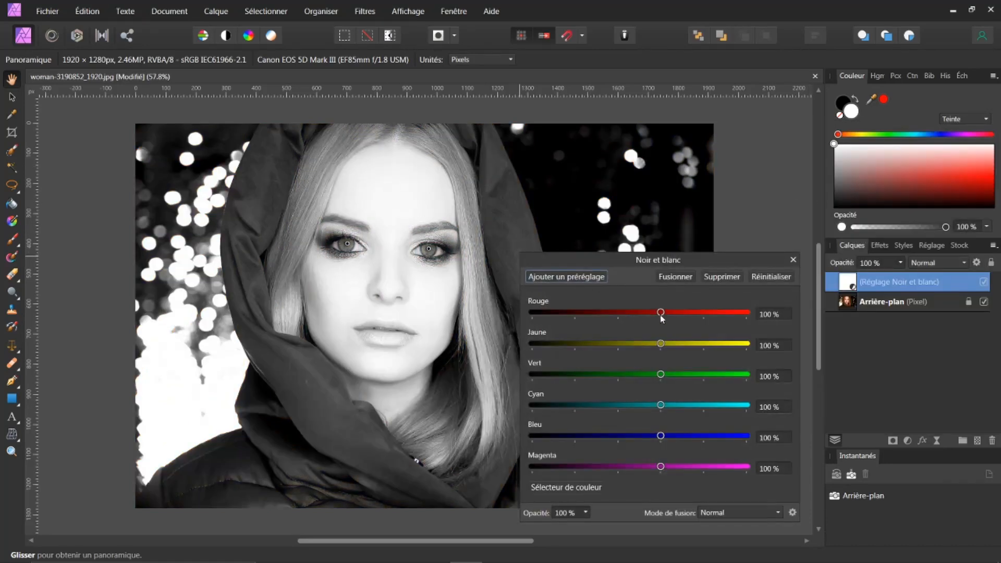
drag(661, 314, 618, 315)
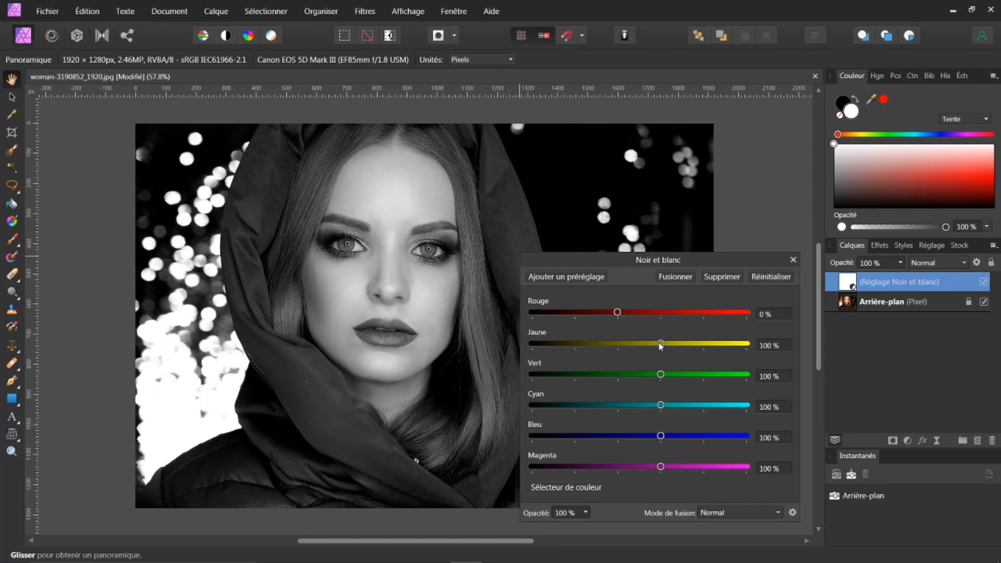
mouse_move(660, 344)
mouse_down()
mouse_move(693, 348)
mouse_move(676, 344)
mouse_up()
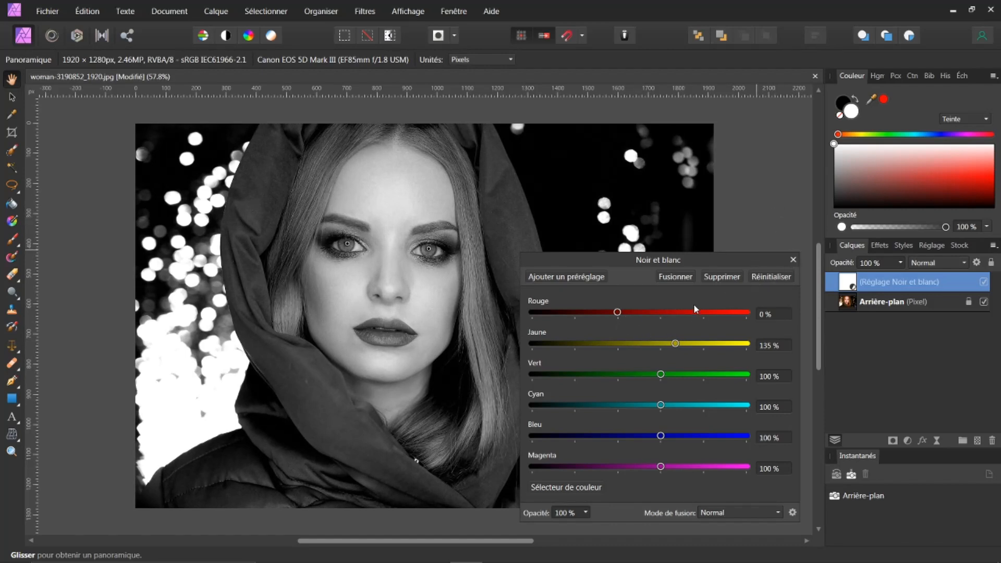
drag(675, 346, 660, 344)
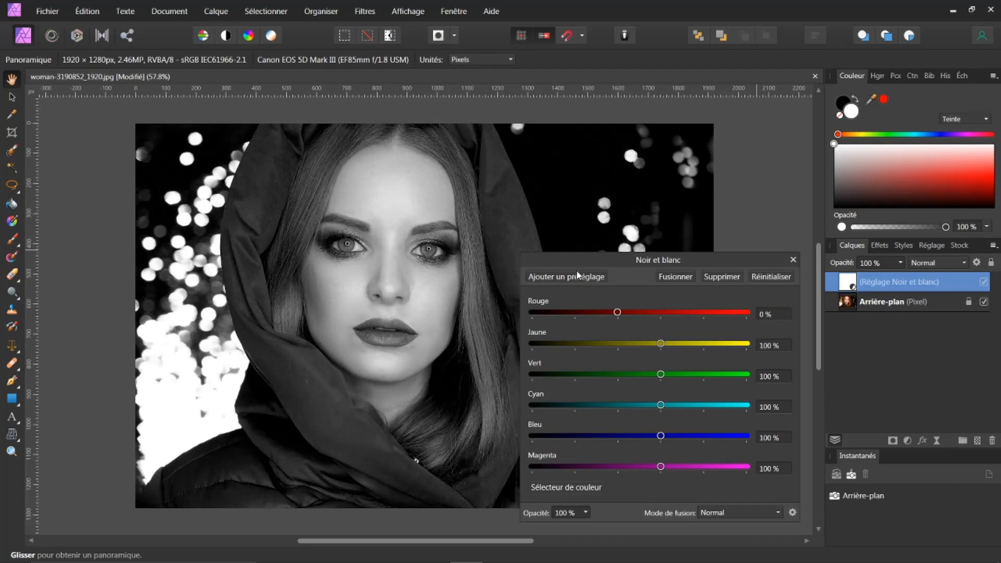
click(793, 259)
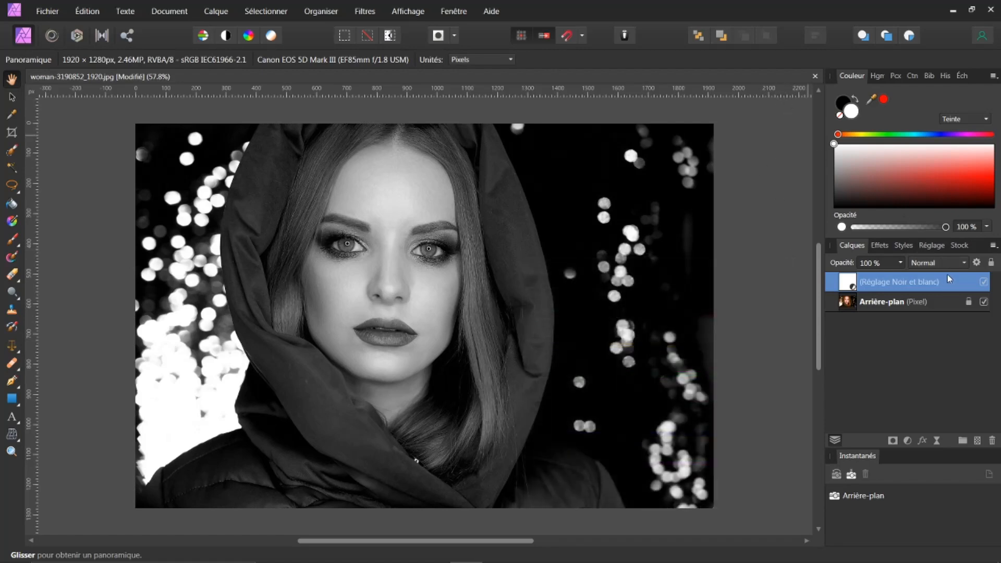
click(993, 440)
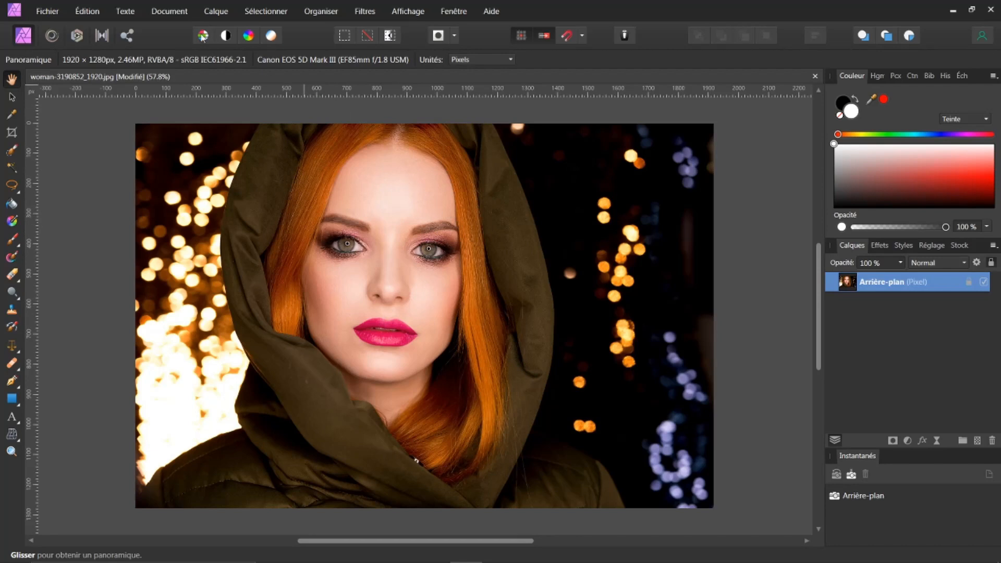
Open the recent photo woman-3190852_1921.jpg and activate the Selection Brush tool.
click(50, 13)
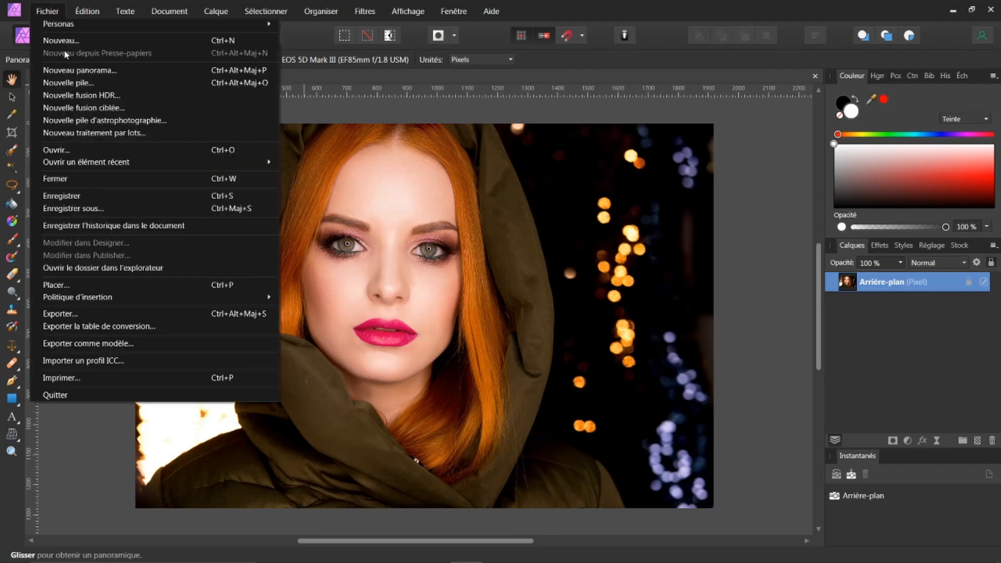
mouse_move(223, 165)
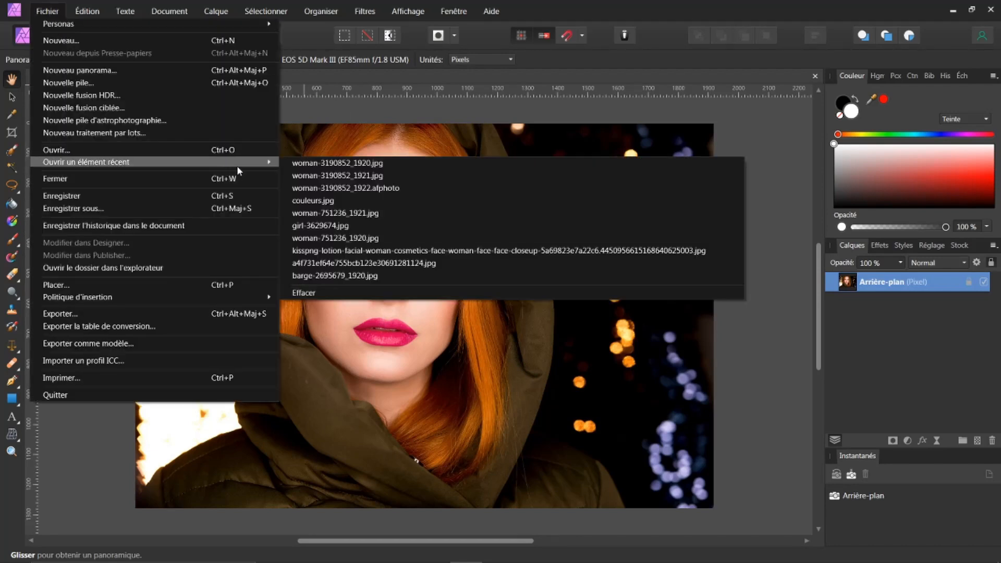
click(299, 177)
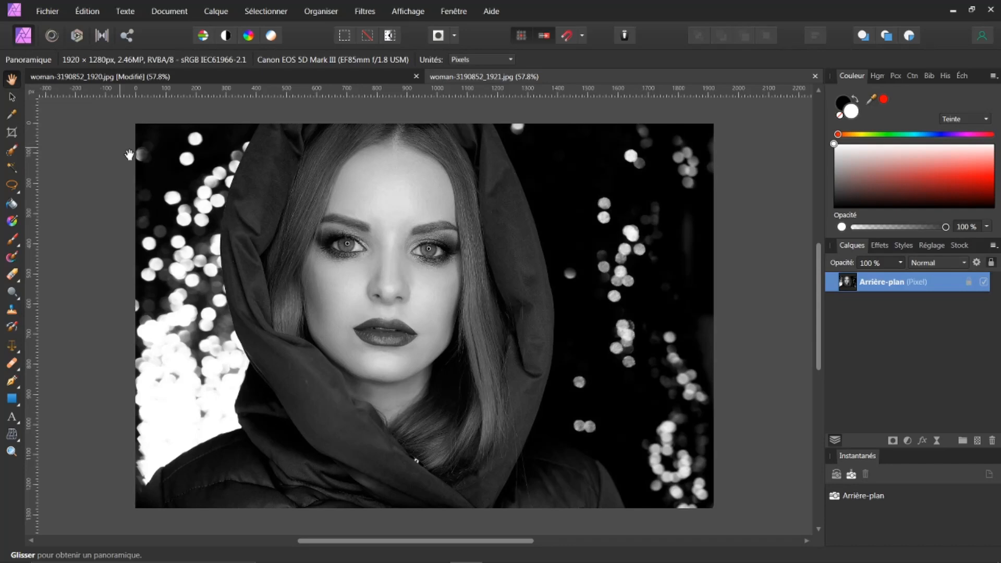
click(16, 155)
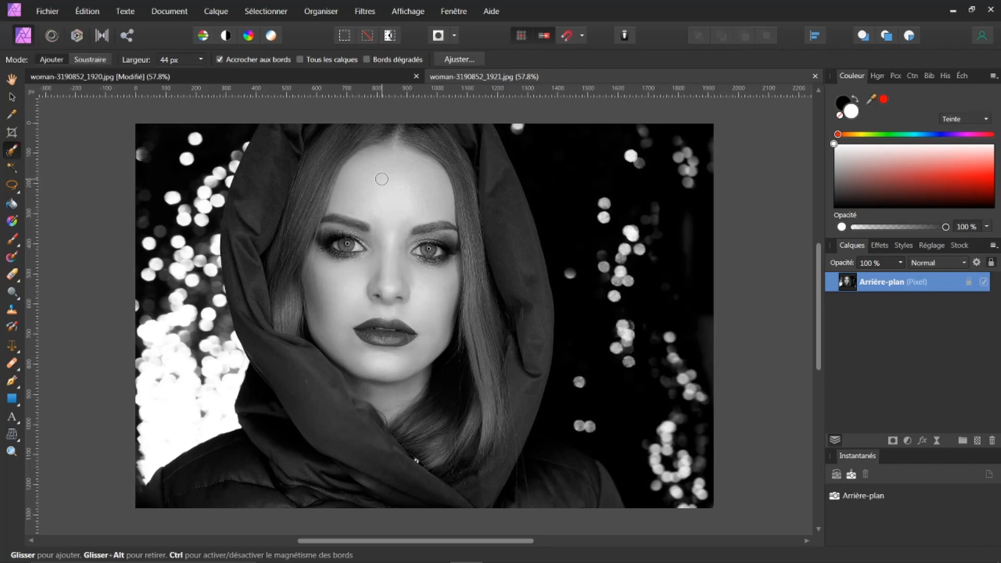
Look up the keyboard shortcuts that change the brush size of the Outil Pinceau de sélection in the preferences.
click(87, 9)
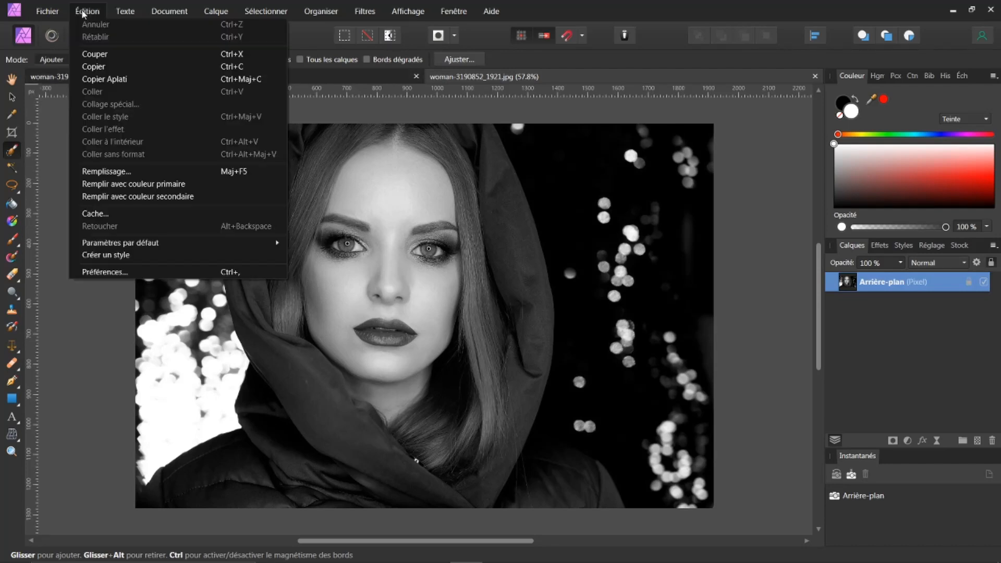
click(112, 272)
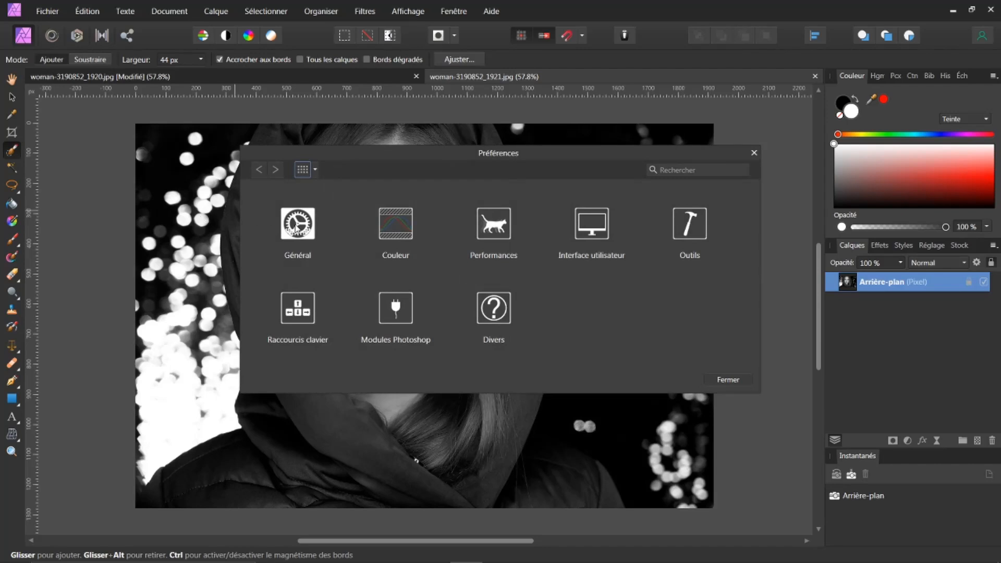
click(296, 308)
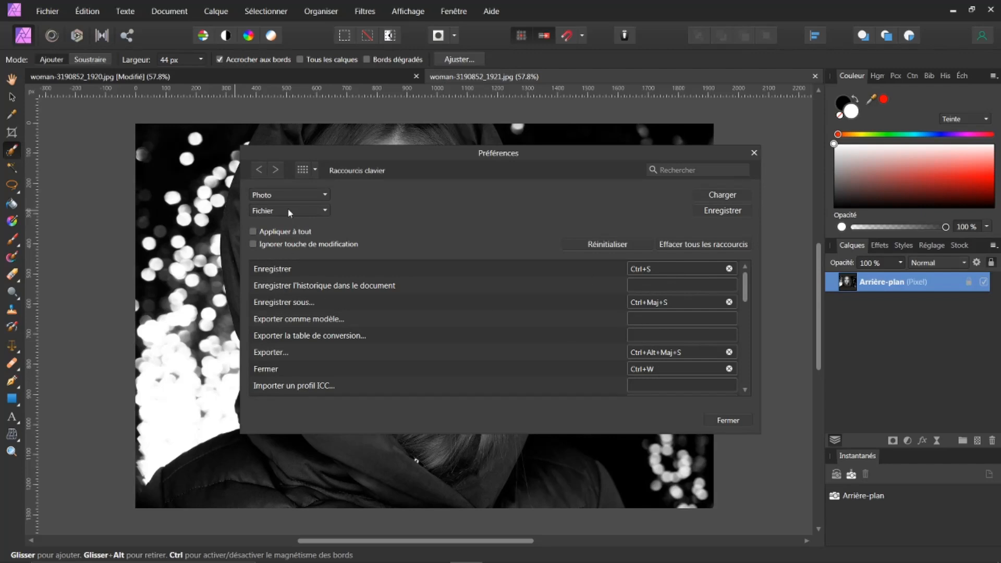
click(326, 211)
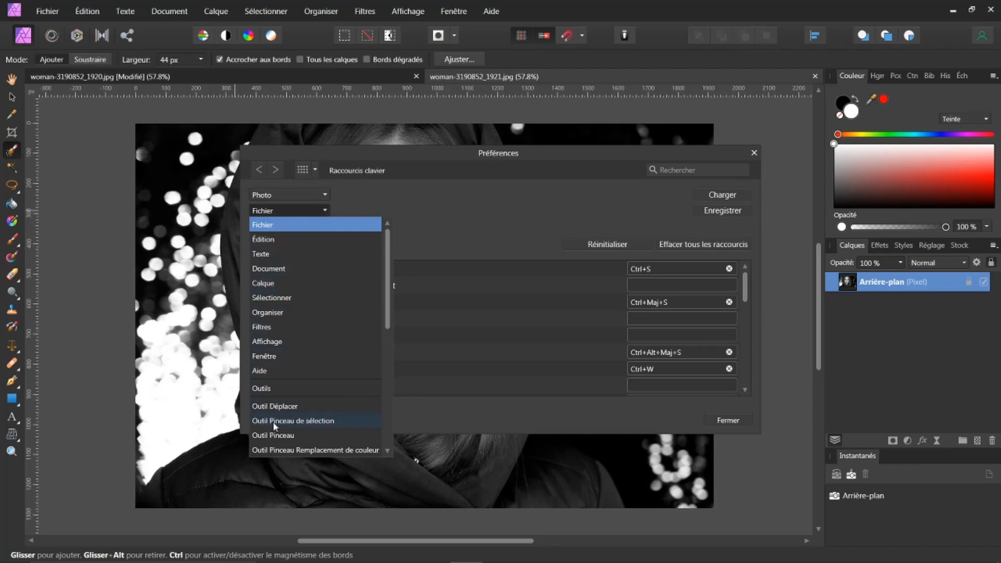
scroll(391, 349, down, 3)
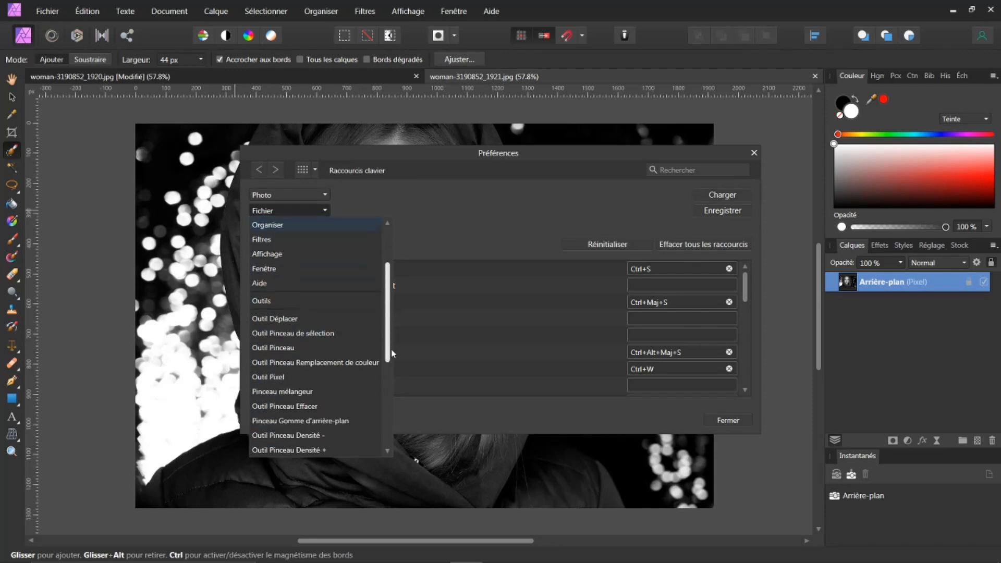
scroll(395, 344, up, 1)
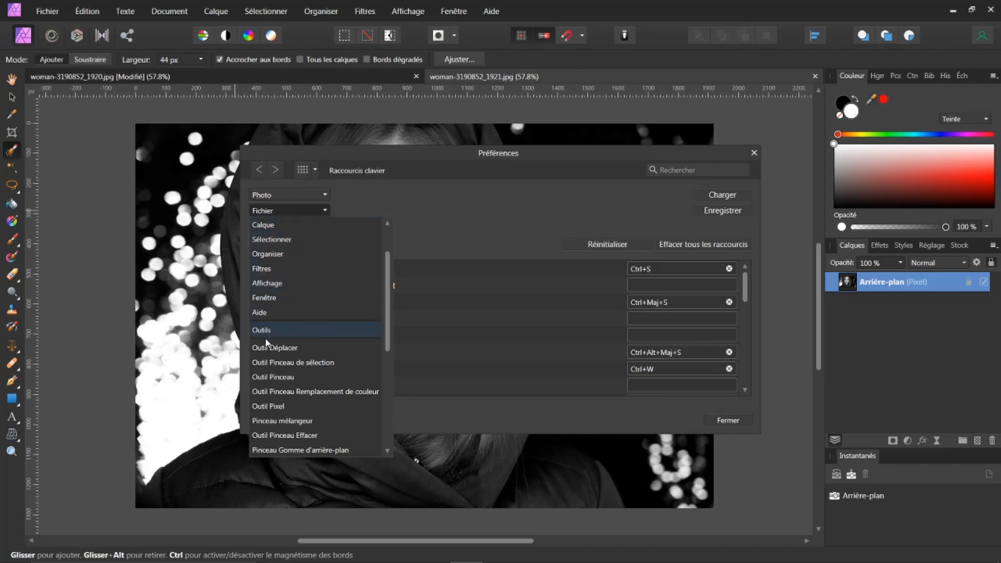
click(285, 363)
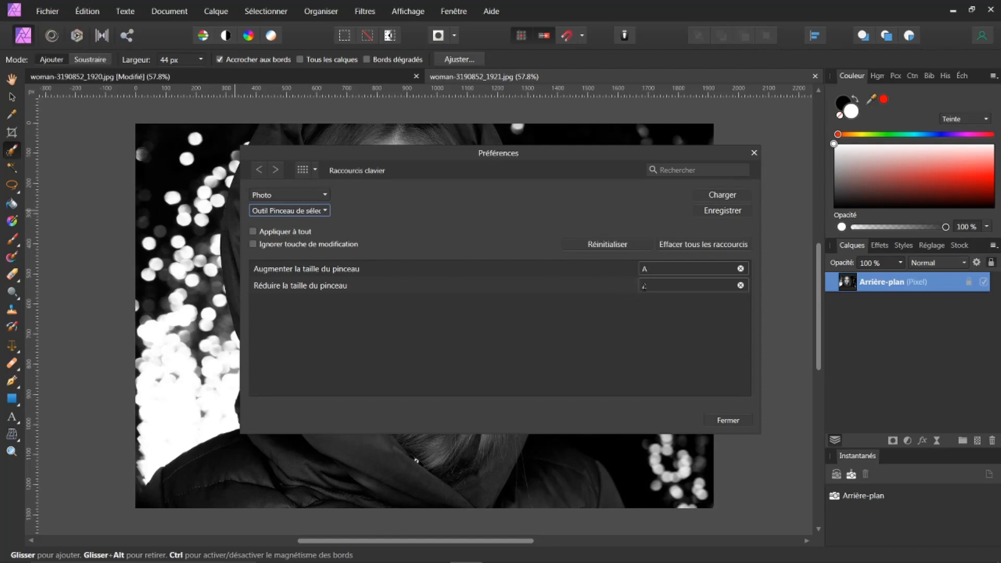
click(728, 421)
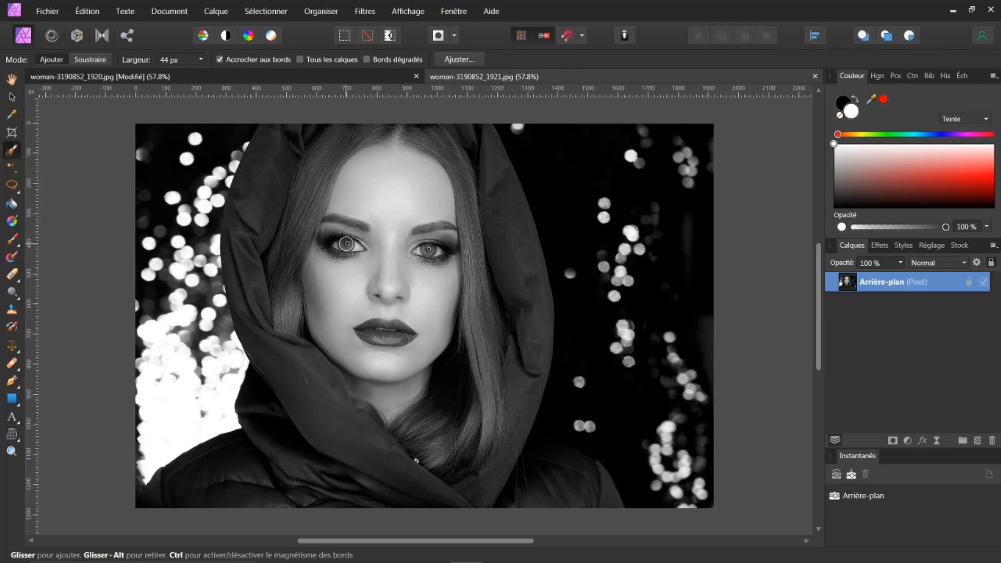
Select the face and neck with the 44 px Selection Brush, extending the selection slightly into the hair beside both eyebrows.
scroll(346, 245, up, 1)
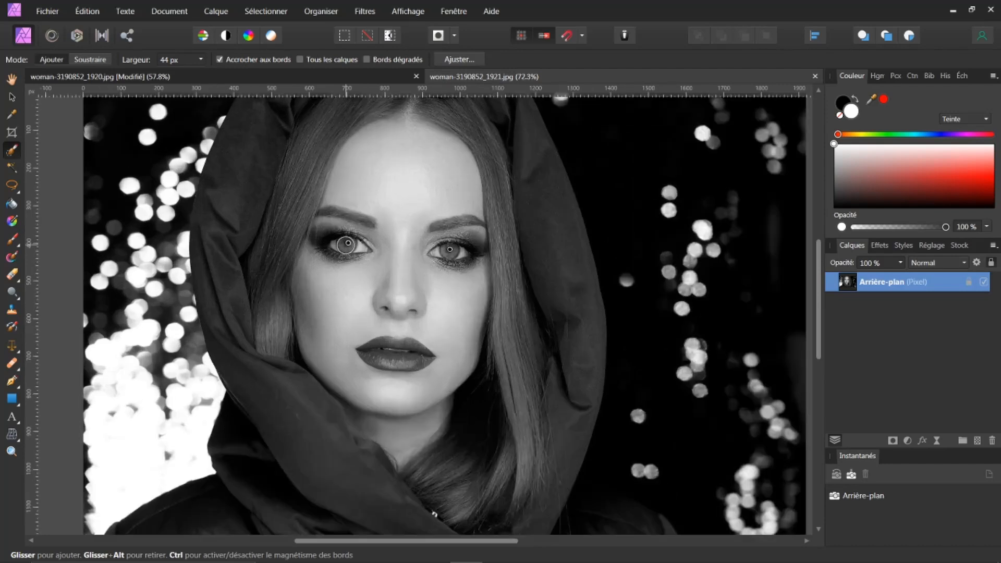
scroll(347, 245, up, 1)
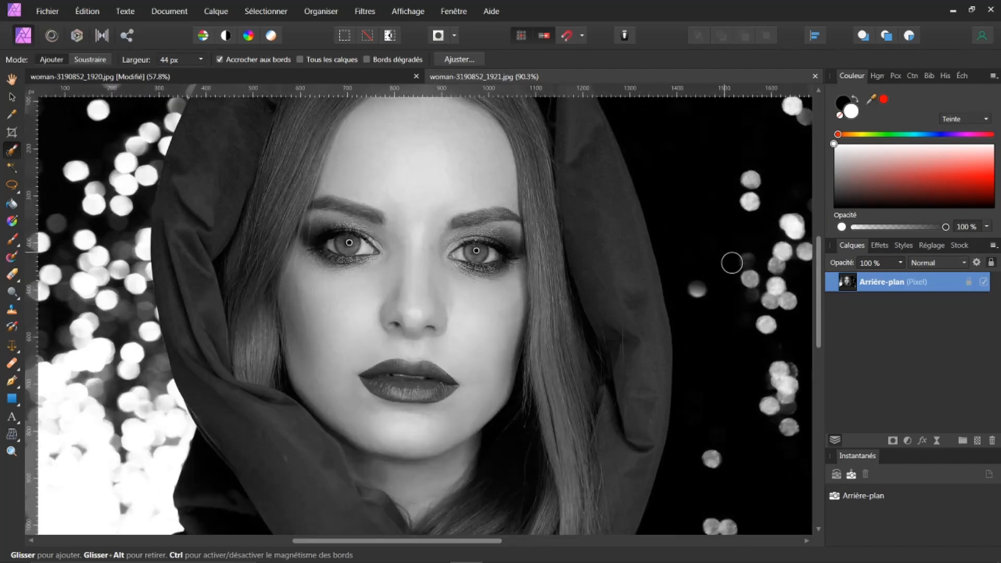
drag(819, 291, 818, 283)
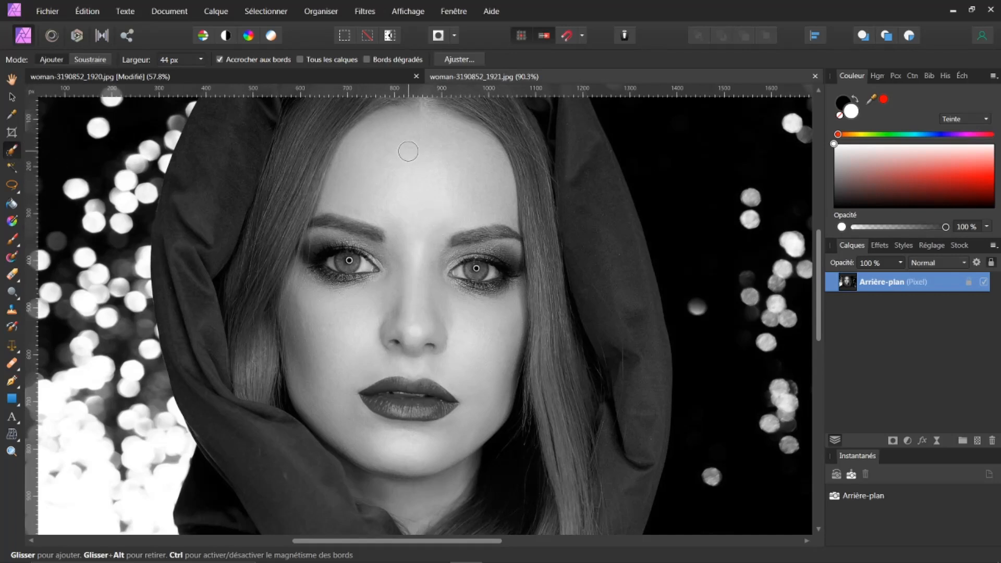
mouse_move(409, 151)
mouse_down()
mouse_move(375, 175)
mouse_move(368, 192)
mouse_move(387, 163)
mouse_move(377, 198)
mouse_move(320, 270)
mouse_move(299, 329)
mouse_move(296, 351)
mouse_move(399, 448)
mouse_move(420, 497)
mouse_move(367, 470)
mouse_move(369, 483)
mouse_move(384, 475)
mouse_move(353, 461)
mouse_move(354, 448)
mouse_move(363, 489)
mouse_move(424, 442)
mouse_move(504, 328)
mouse_up()
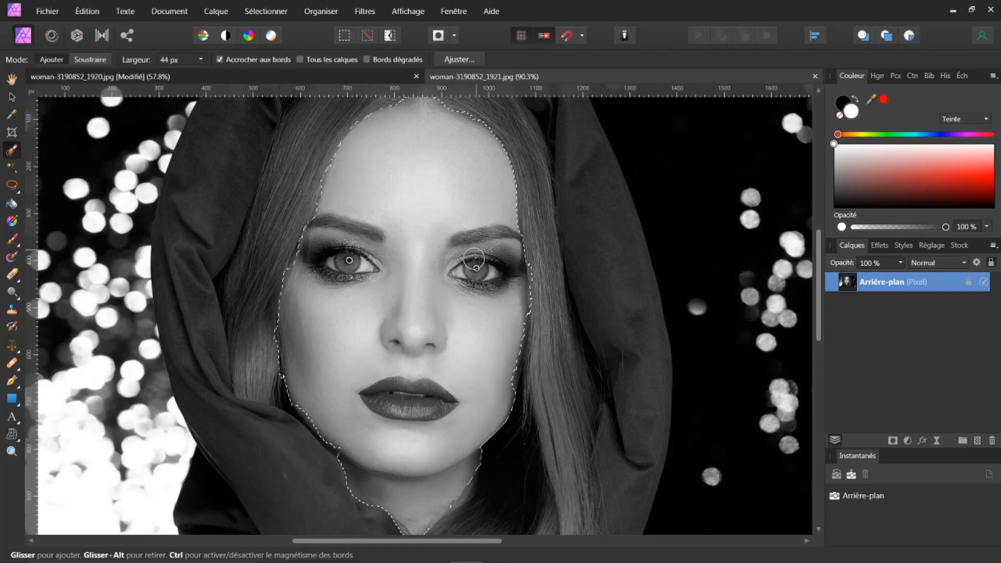
mouse_move(316, 217)
mouse_down()
mouse_move(308, 210)
mouse_move(372, 233)
mouse_up()
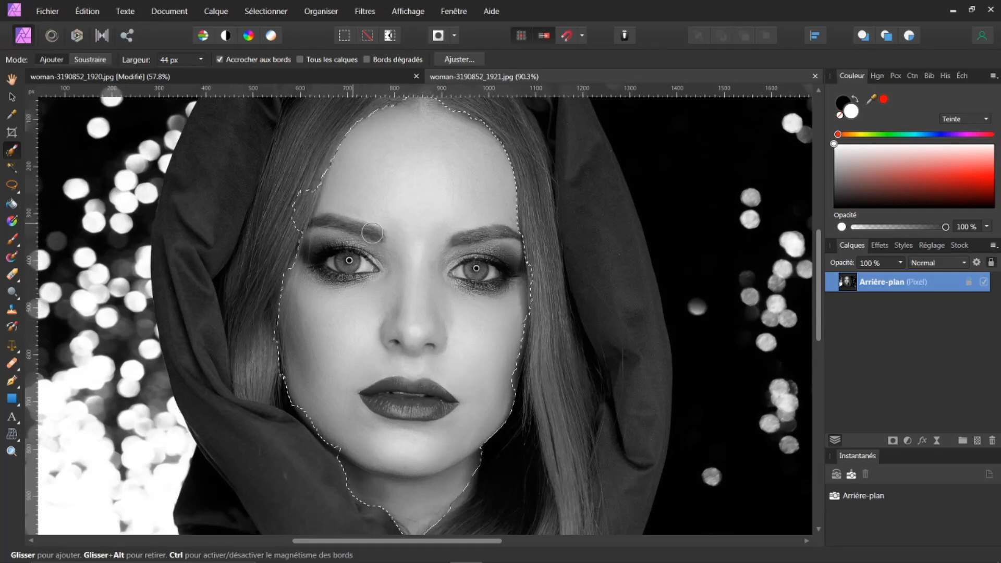
drag(518, 215, 519, 216)
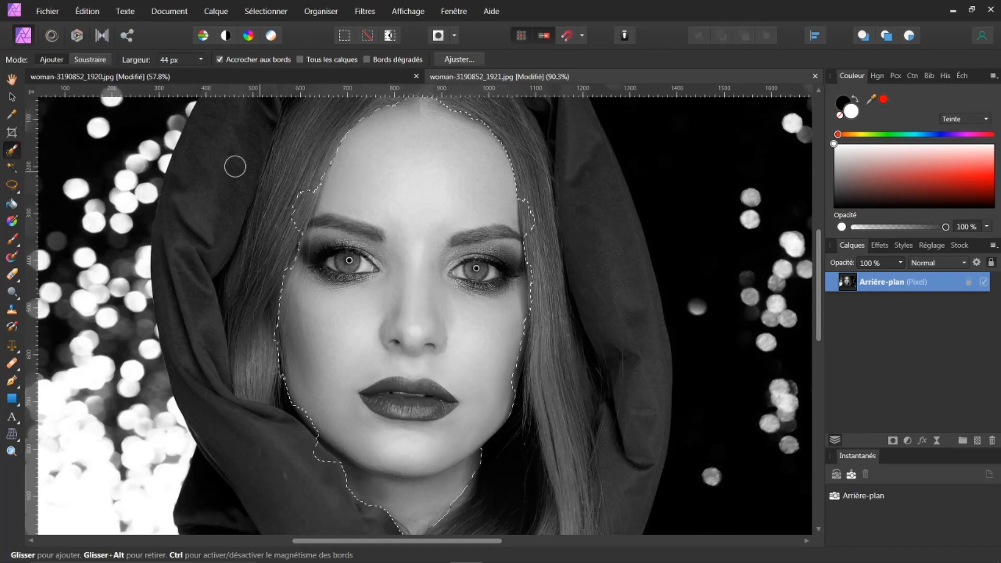
Subtract the areas of hair and hood around the face from the selection, using the Soustraire mode of the Selection Brush.
click(90, 61)
drag(336, 165, 324, 157)
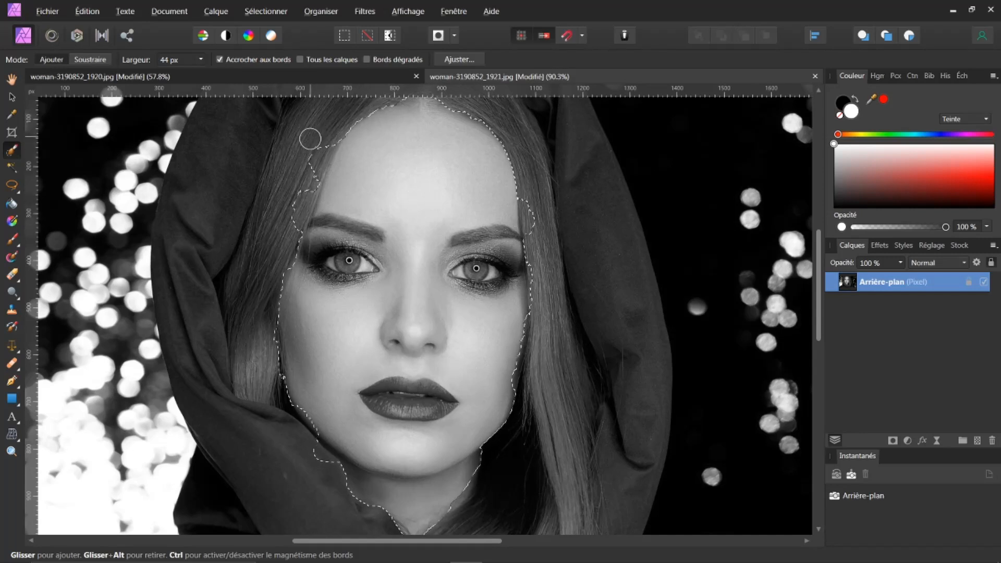
drag(310, 138, 322, 142)
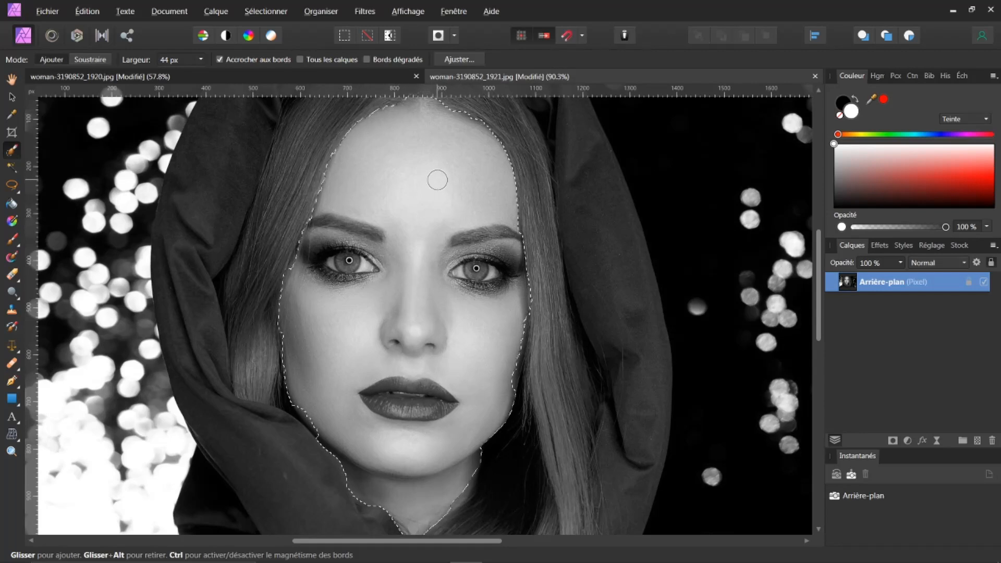
Enlarge the Selection Brush width to 357,7 px and reduce it to 77,4 px.
key(bracketright)
key(bracketright)
key(bracketright)
key(bracketright)
key(bracketright)
key(bracketright)
key(bracketright)
key(bracketright)
key(bracketright)
key(bracketright)
key(bracketright)
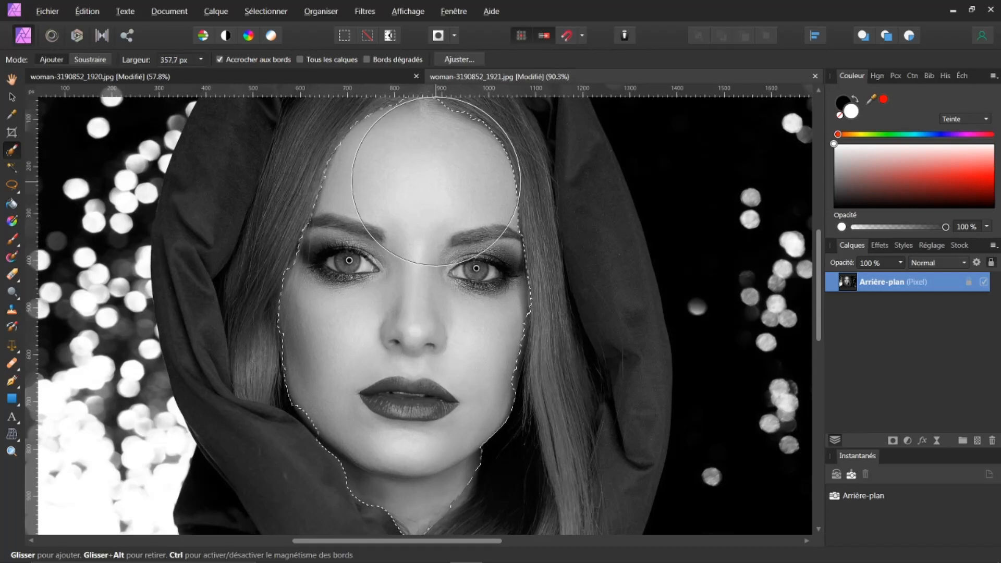
key(bracketleft)
key(bracketleft)
key(bracketleft)
key(bracketleft)
key(bracketleft)
key(bracketleft)
key(bracketleft)
key(bracketleft)
key(bracketleft)
key(bracketleft)
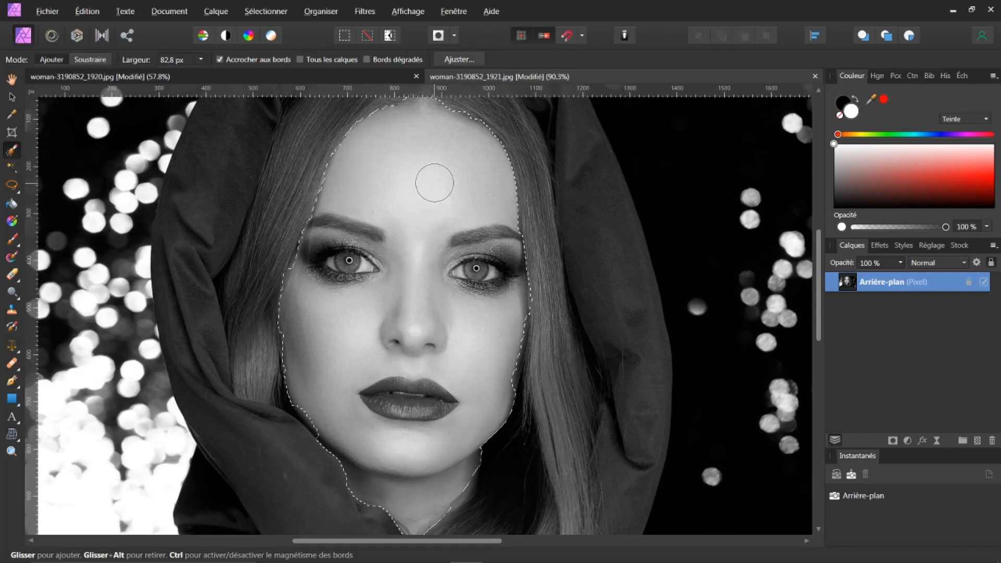
key(bracketleft)
key(bracketleft)
key(bracketleft)
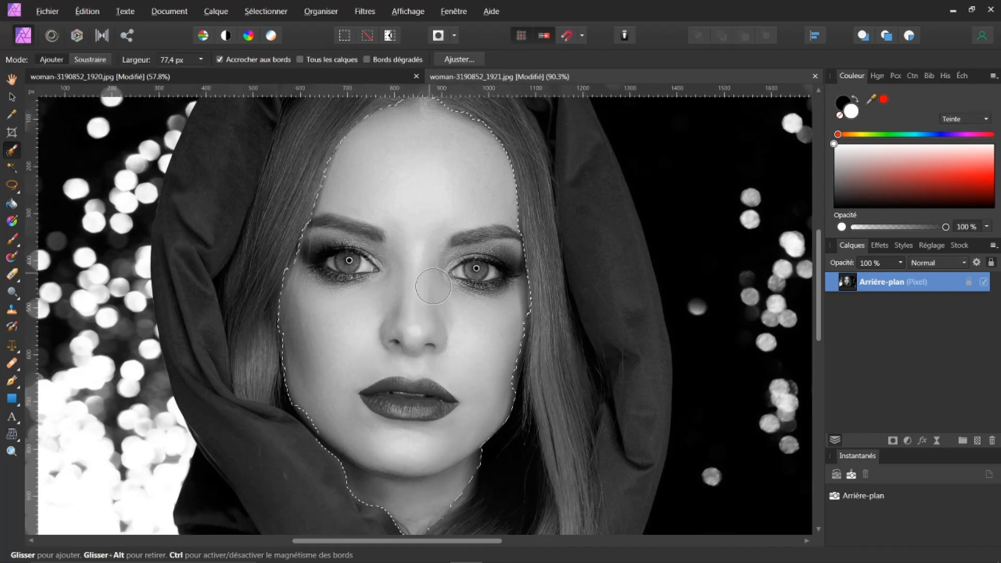
Reduce the brush width to 17,9 px and subtract the eye on the right of the portrait from the face selection.
scroll(435, 343, up, 1)
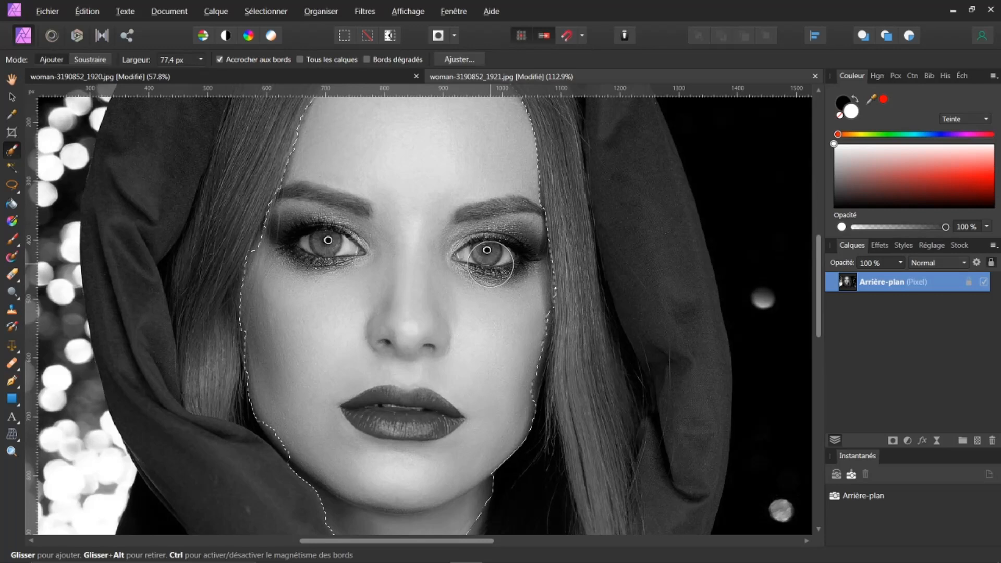
scroll(487, 250, up, 1)
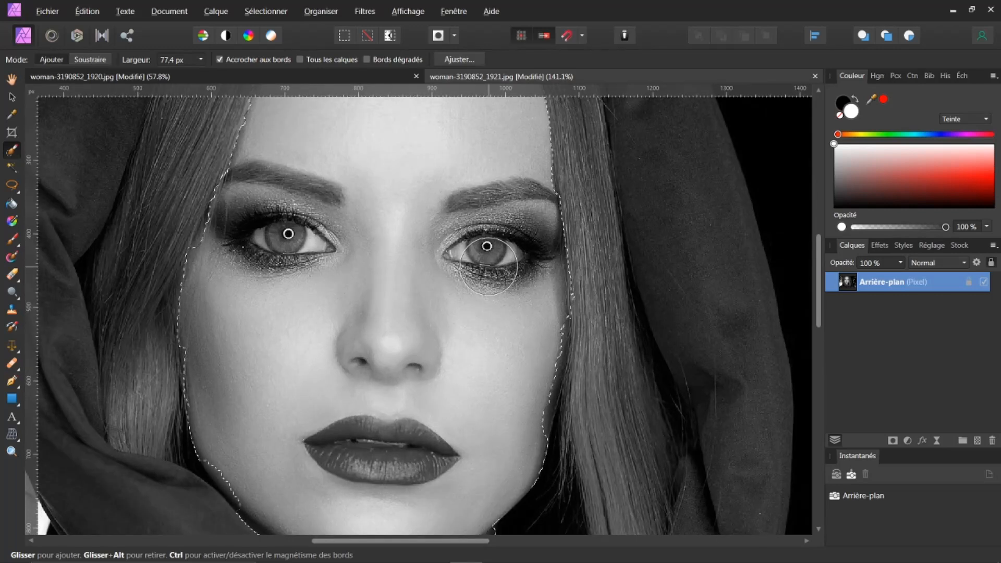
key(bracketleft)
key(bracketleft)
key(bracketleft)
key(bracketleft)
key(bracketleft)
key(bracketleft)
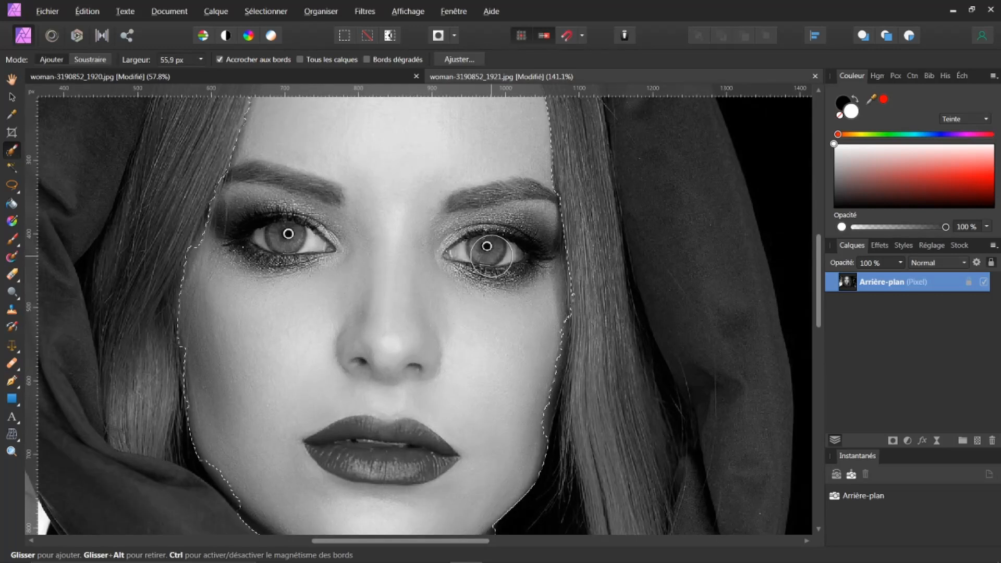
key(bracketleft)
key(bracketleft)
key(bracketleft)
key(bracketleft)
key(bracketleft)
key(bracketleft)
key(bracketleft)
key(bracketleft)
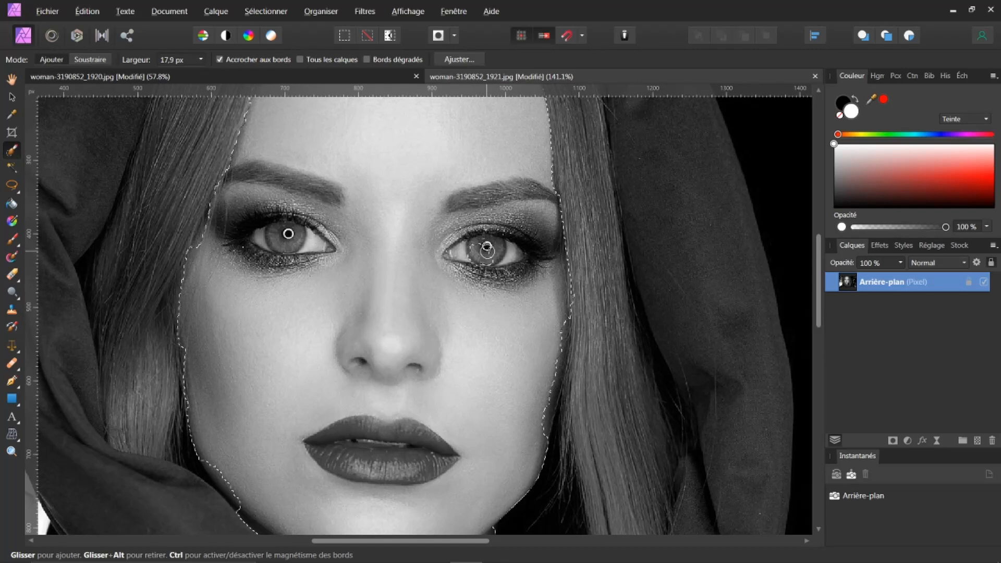
drag(497, 251, 508, 255)
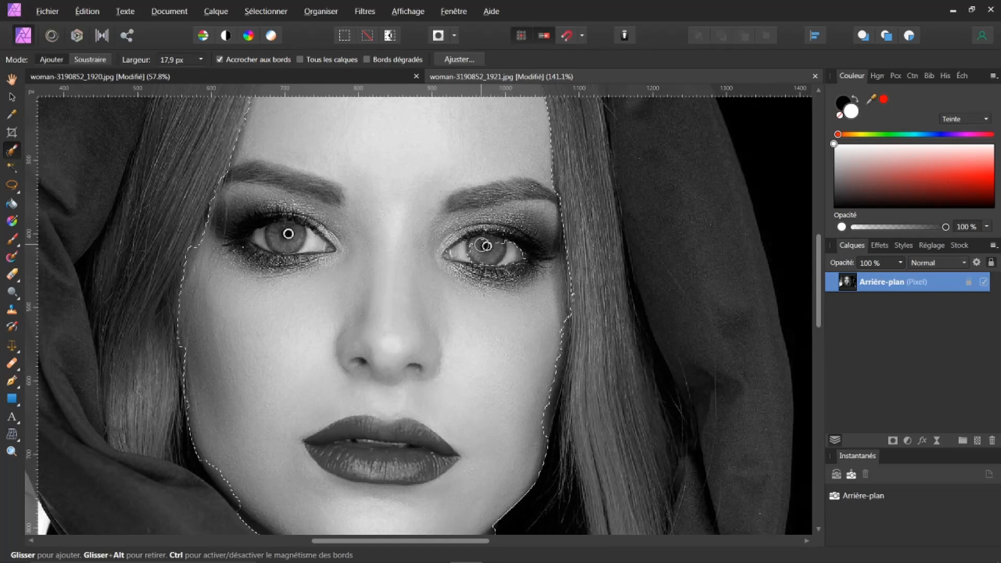
mouse_move(489, 244)
mouse_down()
mouse_move(456, 252)
mouse_move(479, 242)
mouse_up()
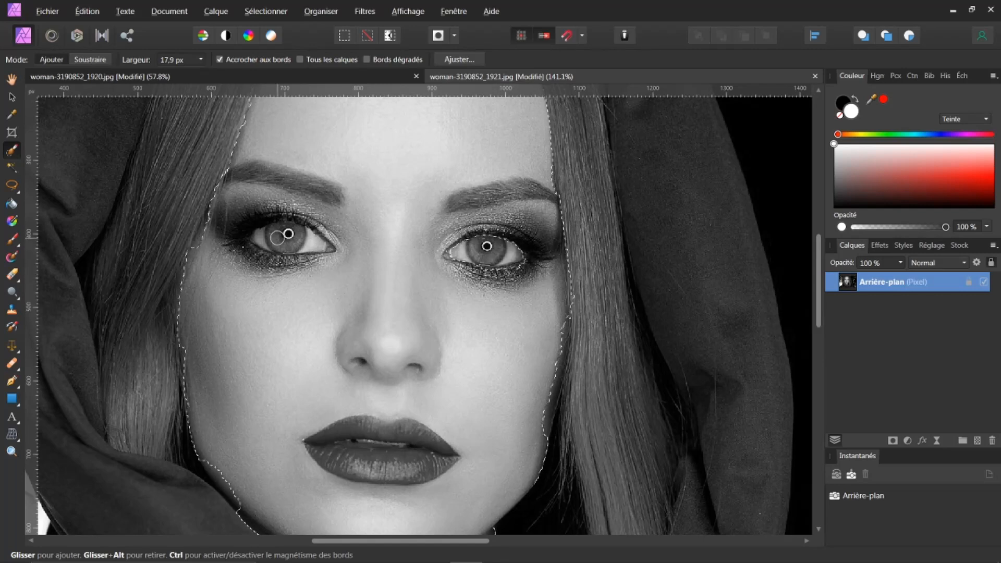
Reduce the brush width to 12,9 px and subtract the eye on the left of the portrait from the face selection.
key(alt)
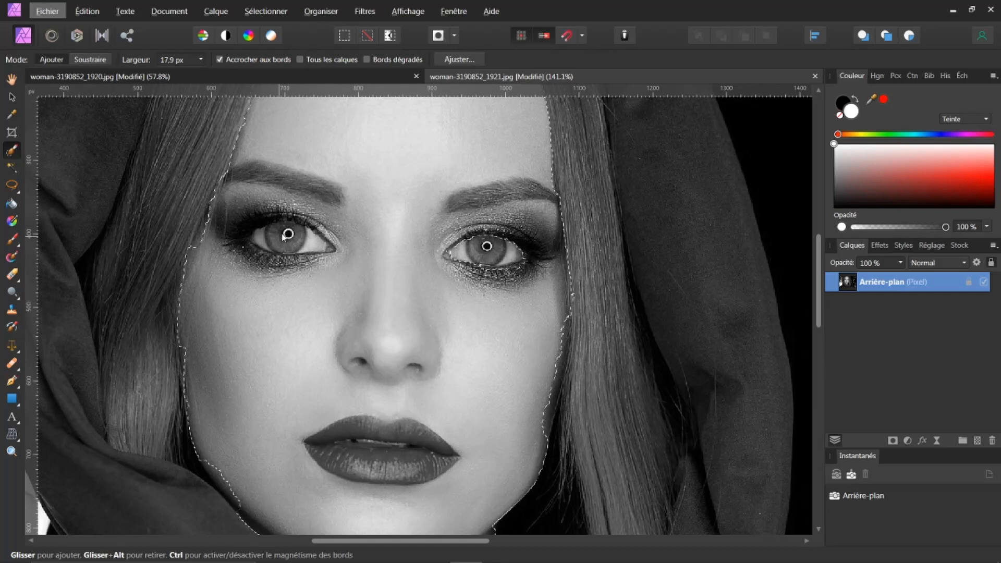
key(alt)
key(bracketleft)
key(bracketleft)
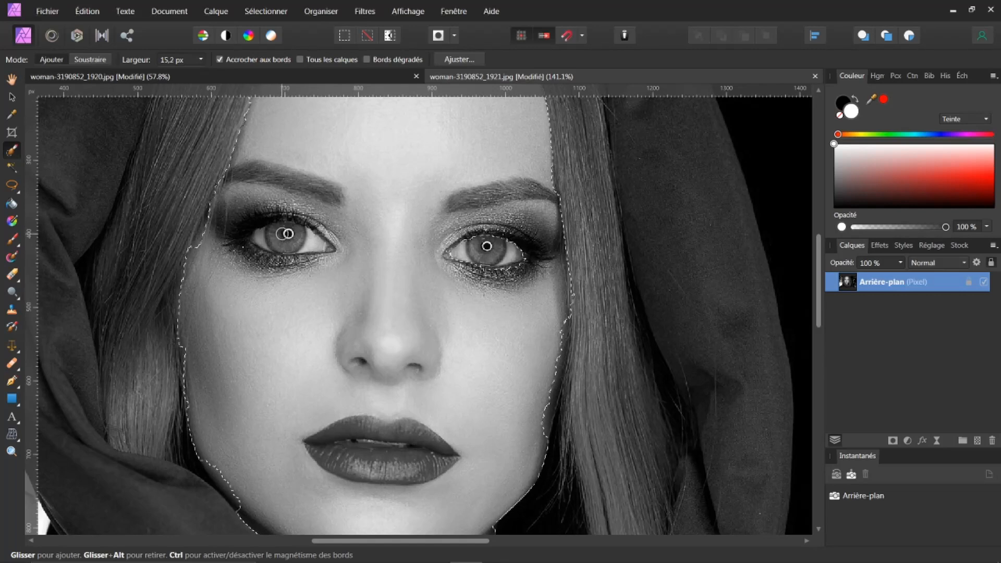
drag(281, 235, 308, 239)
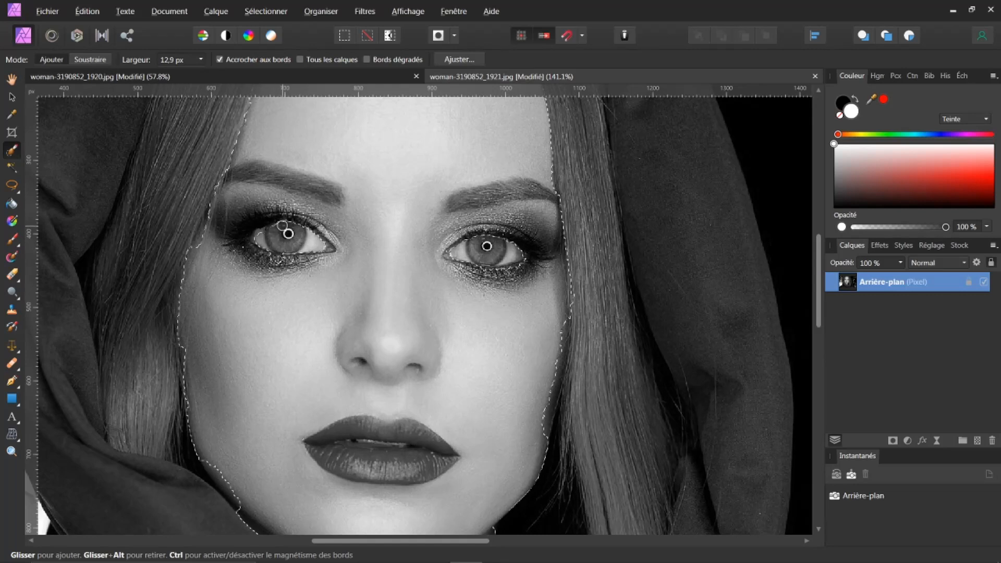
drag(257, 236, 293, 260)
Subtract the middle of the lower lip from the selection and refine its edge along the jaw beside the hood.
drag(364, 460, 382, 466)
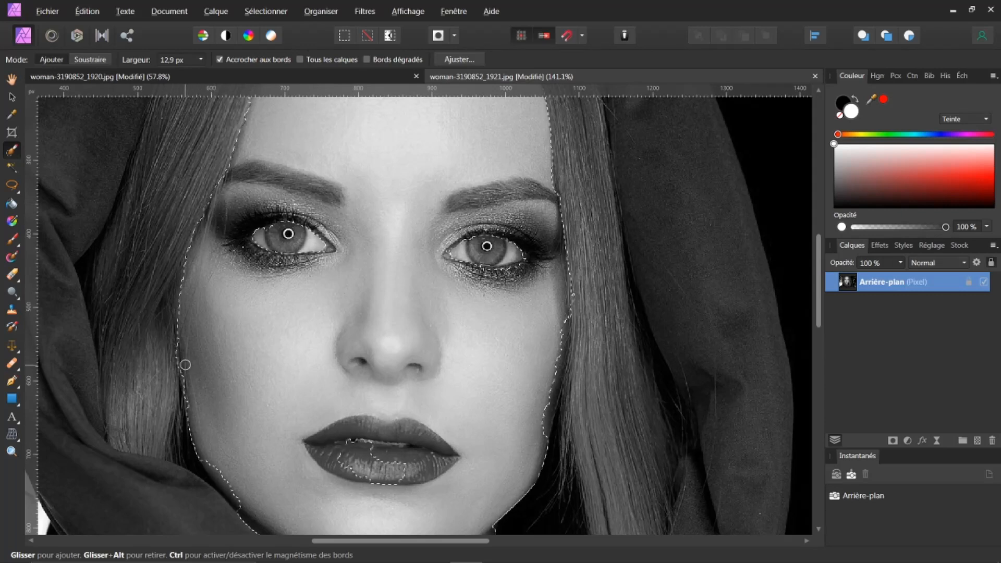
drag(223, 476, 225, 474)
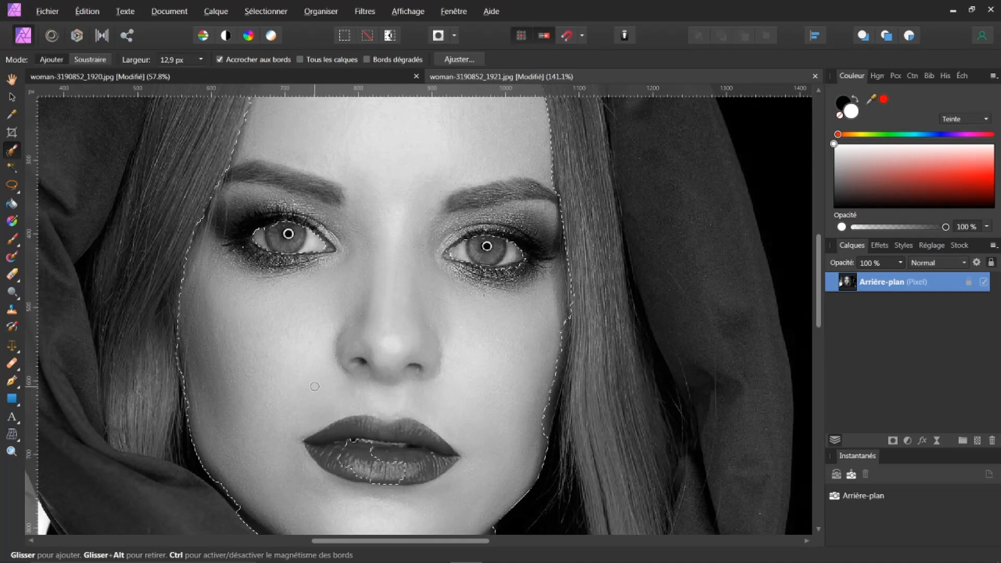
scroll(312, 386, down, 1)
scroll(311, 386, down, 2)
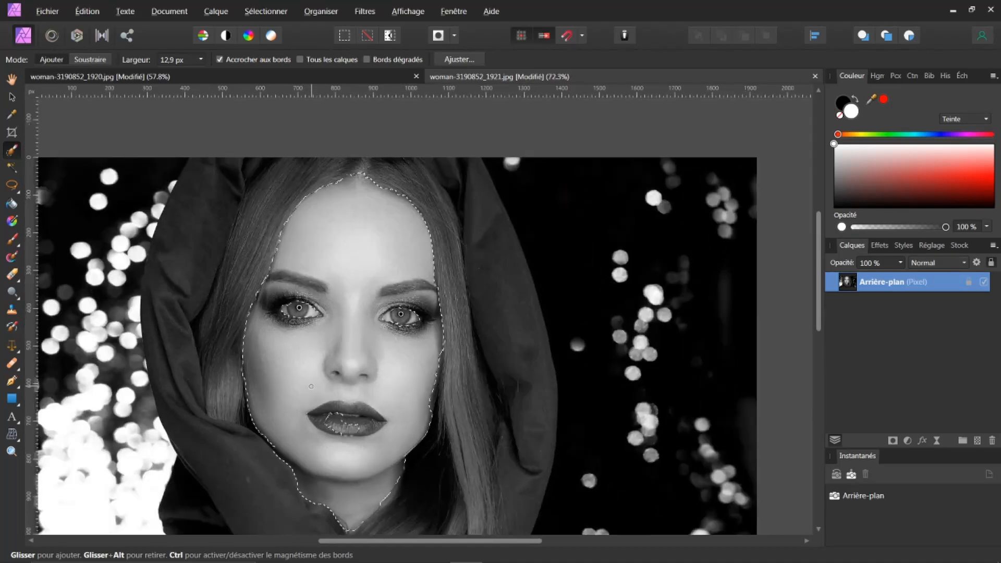
drag(817, 272, 817, 289)
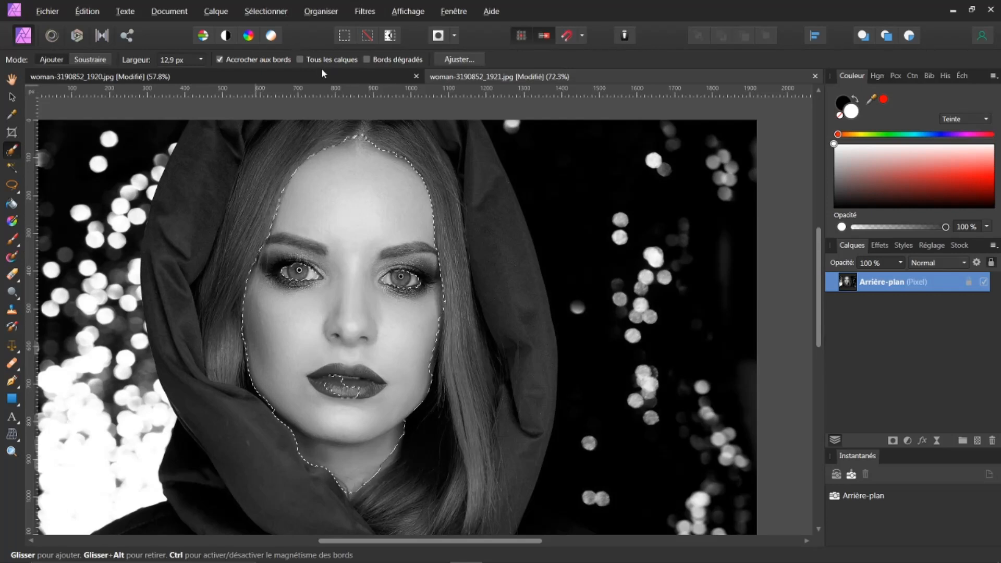
click(269, 15)
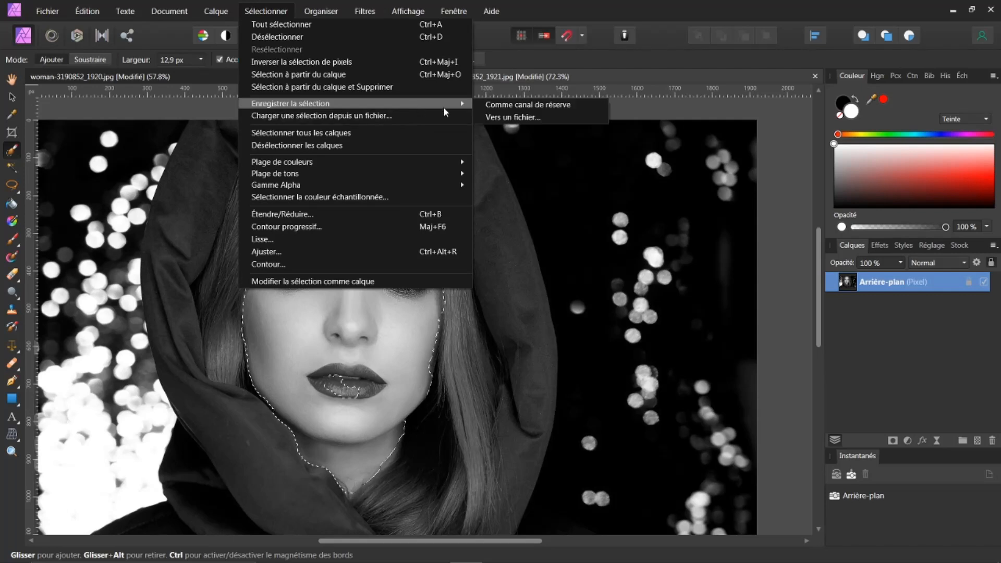
click(510, 121)
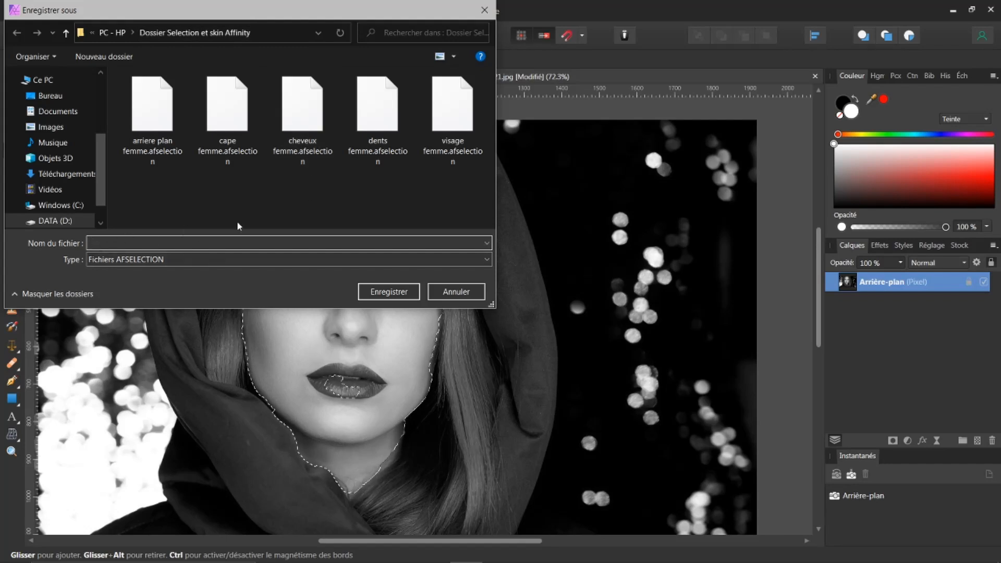
click(457, 292)
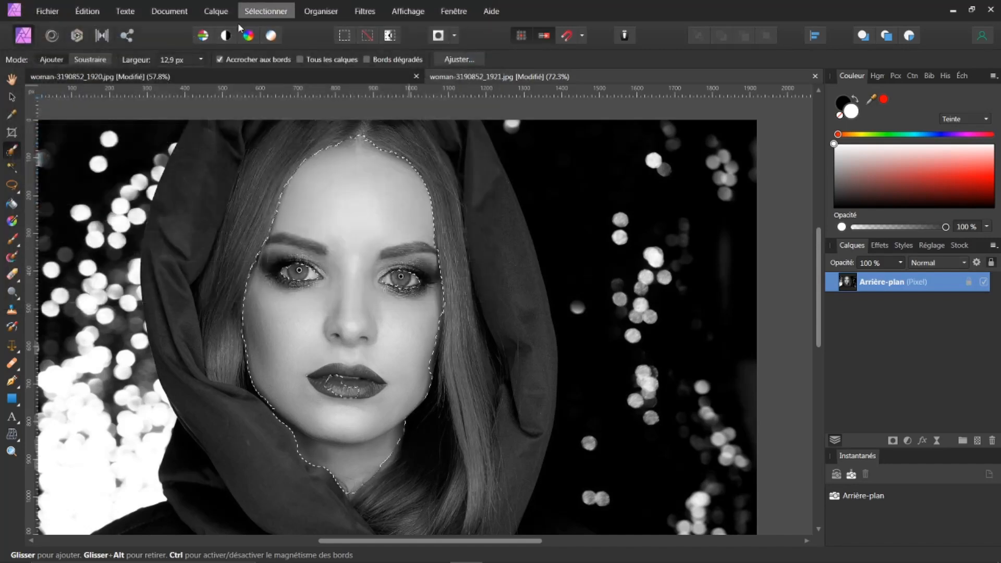
Deselect the face and fit the whole portrait in the view.
click(255, 12)
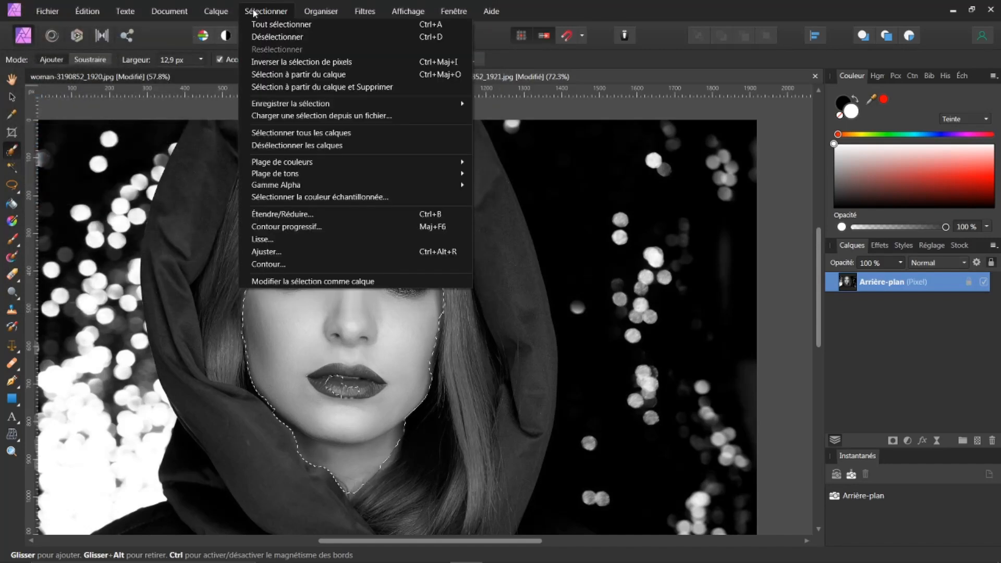
click(276, 36)
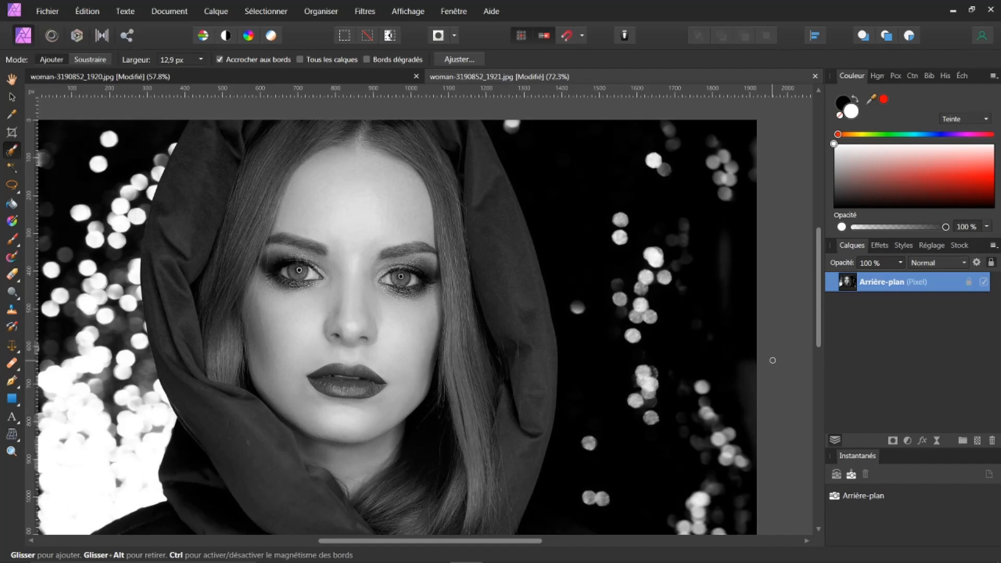
key(ctrl+0)
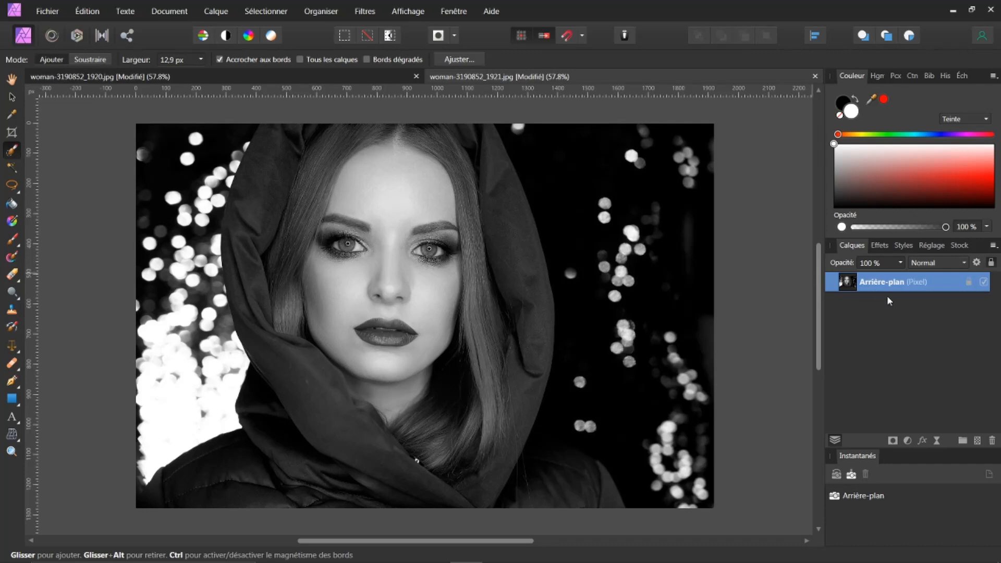
Set the active colour swatch to dark green with R 0, V 114 and B 39.
double_click(852, 113)
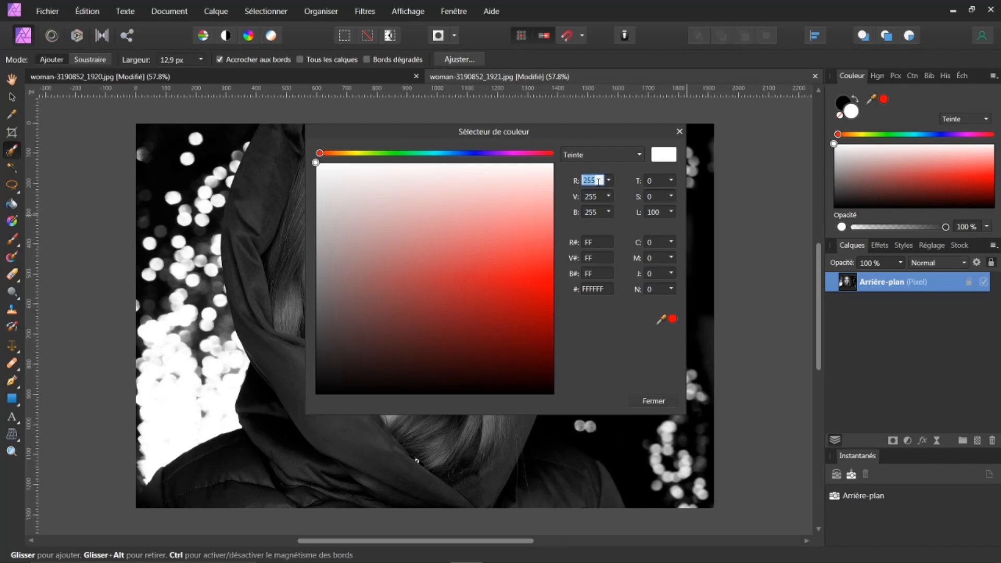
text(0)
click(594, 197)
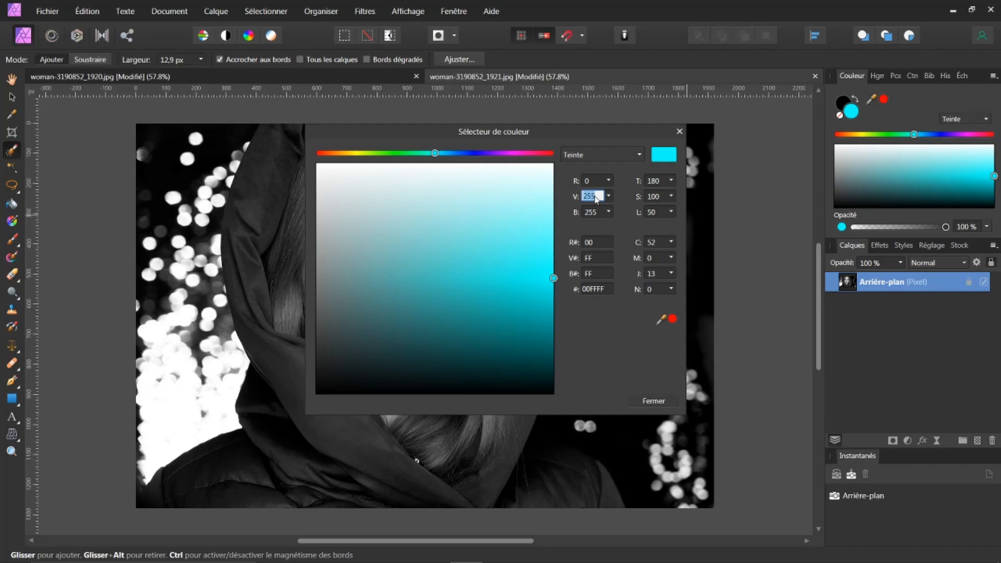
text(114)
click(590, 212)
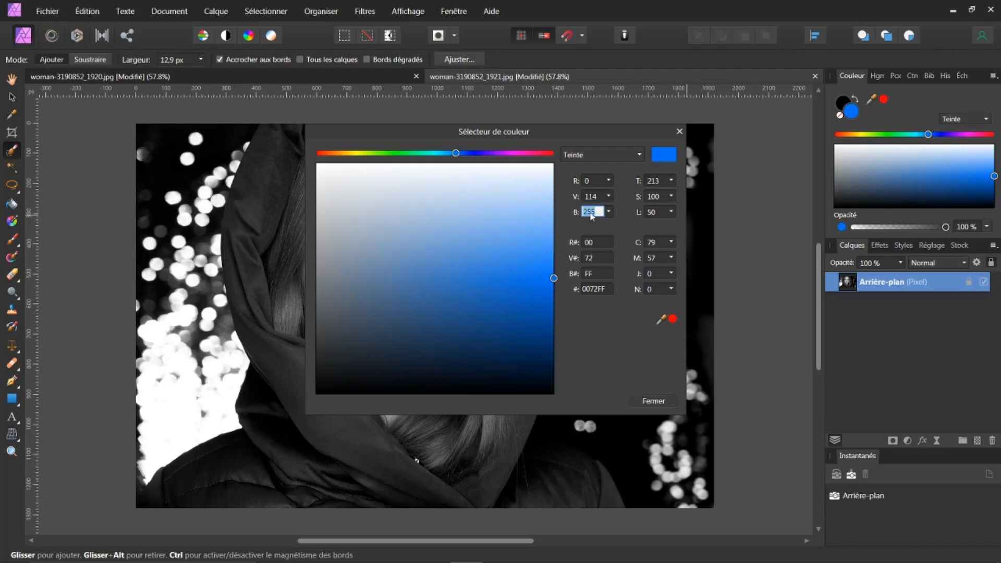
text(39)
key(Return)
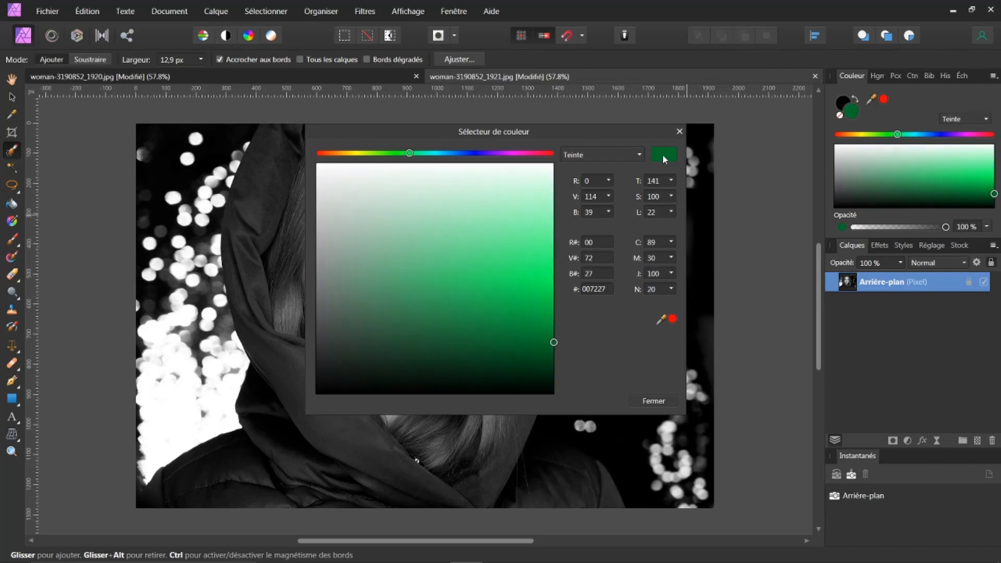
click(654, 402)
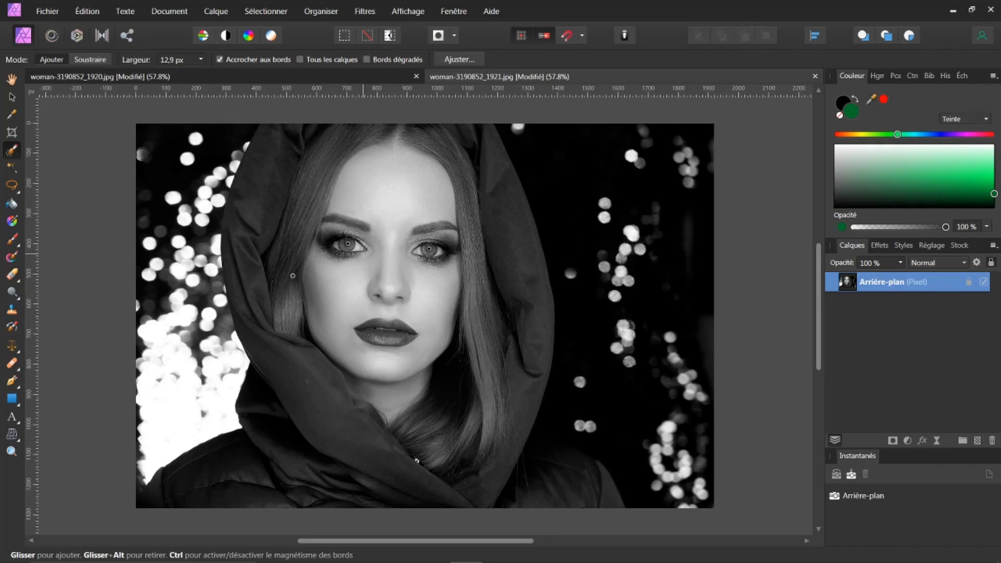
Draw a dark green filled rectangle over the whole portrait, extending slightly beyond the photo's edges.
click(12, 400)
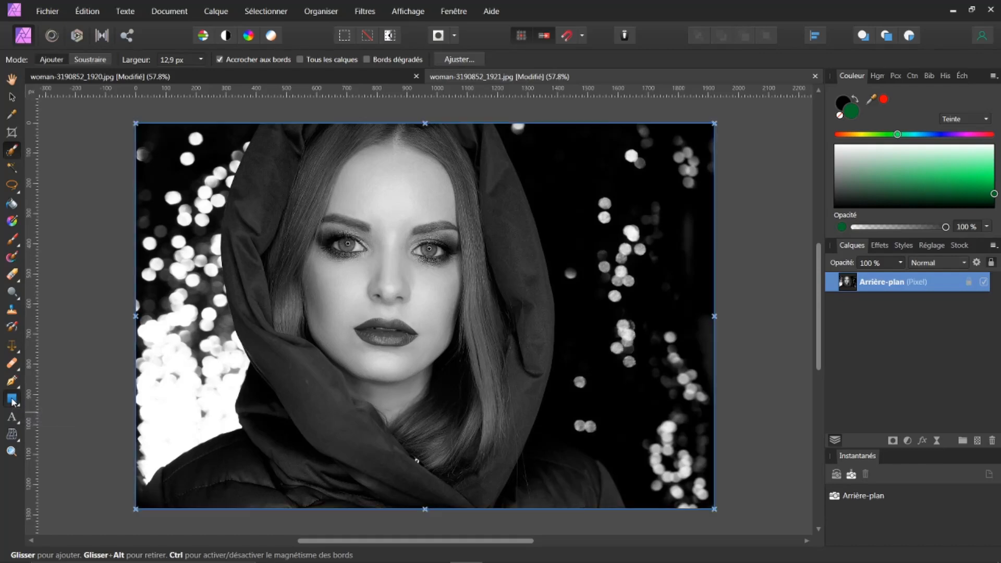
click(568, 36)
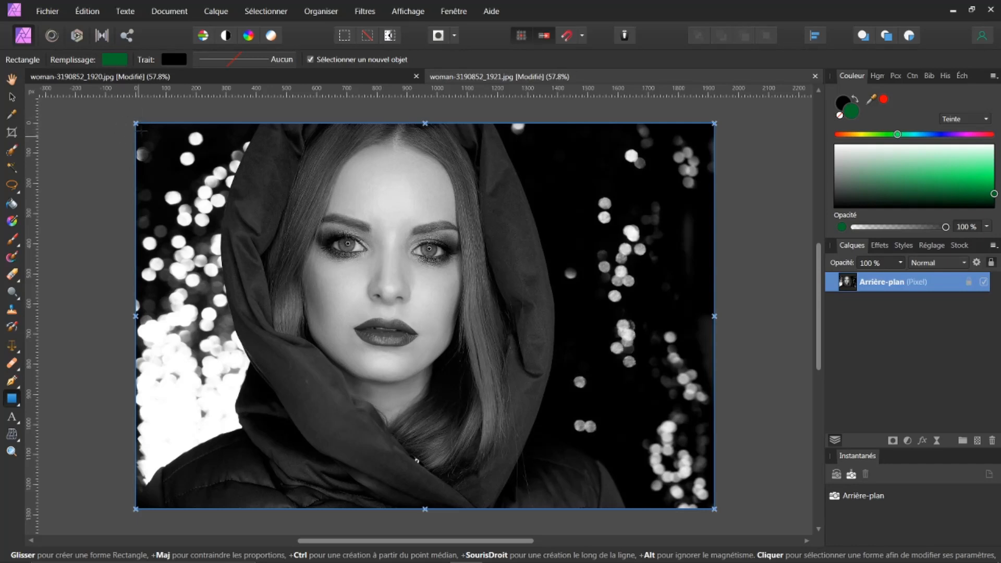
drag(124, 114, 727, 508)
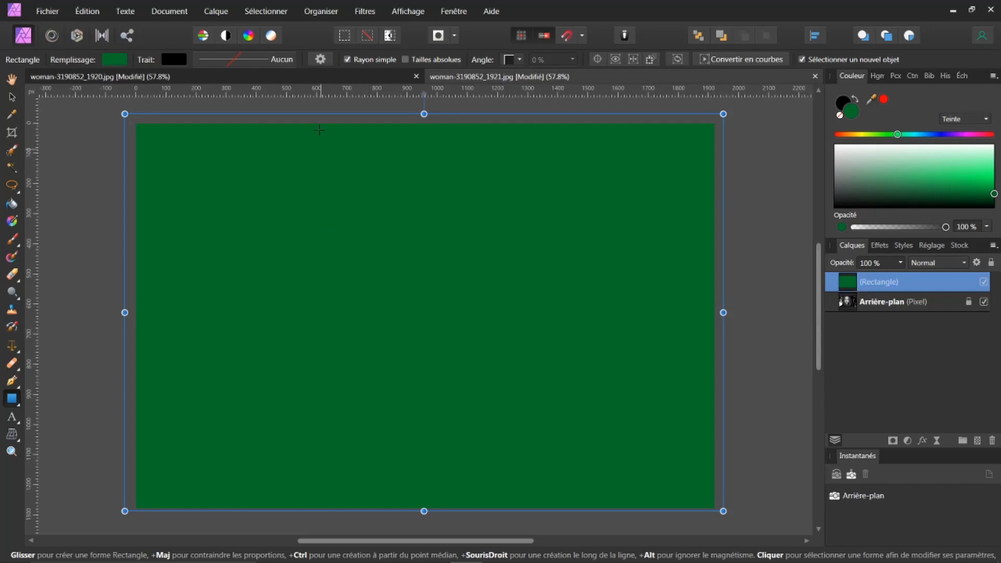
Load the saved selection cape femme.afselection over the green rectangle.
click(279, 14)
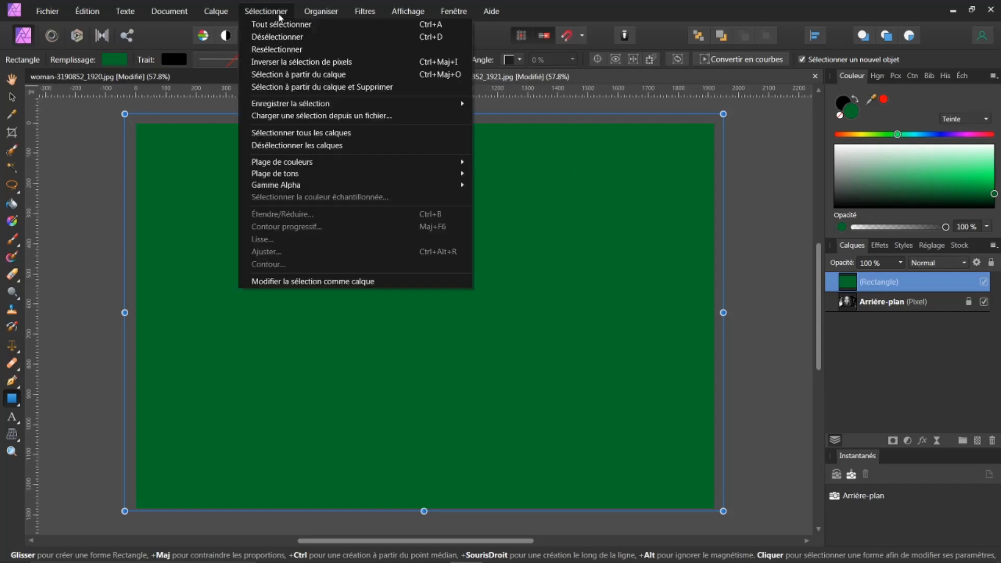
click(289, 117)
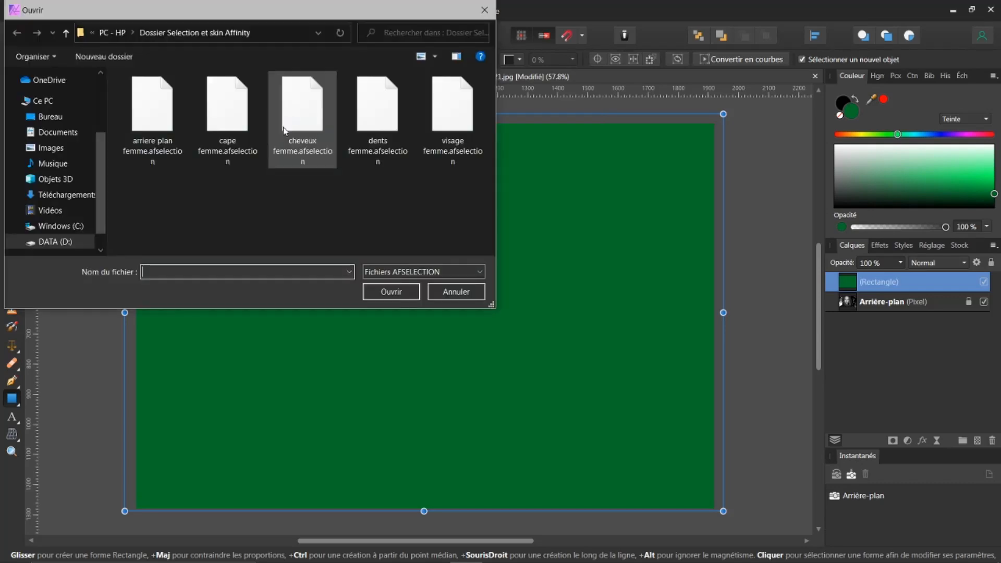
click(238, 121)
click(377, 295)
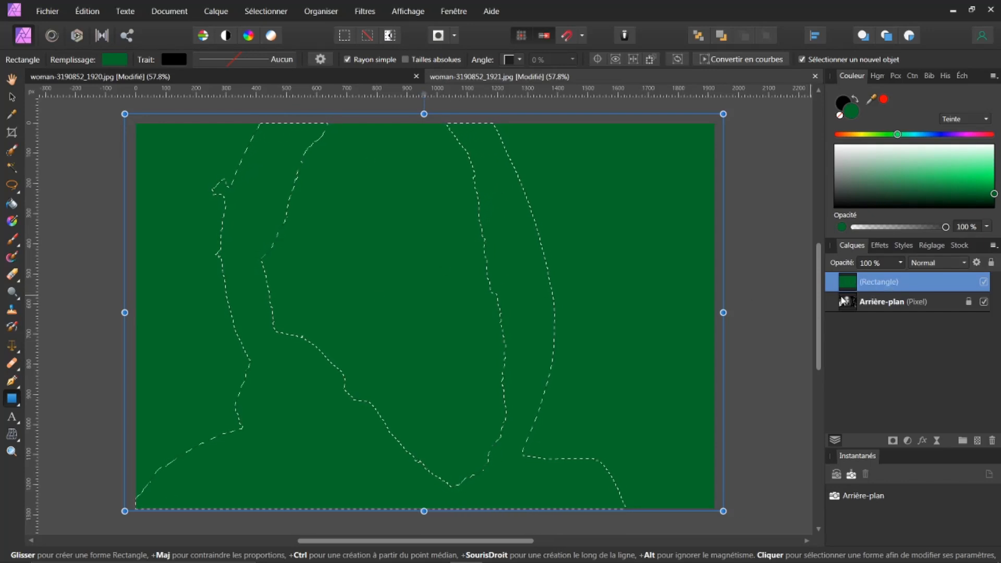
Mask the green rectangle with the cape selection and deselect, before deleting that mask.
click(893, 441)
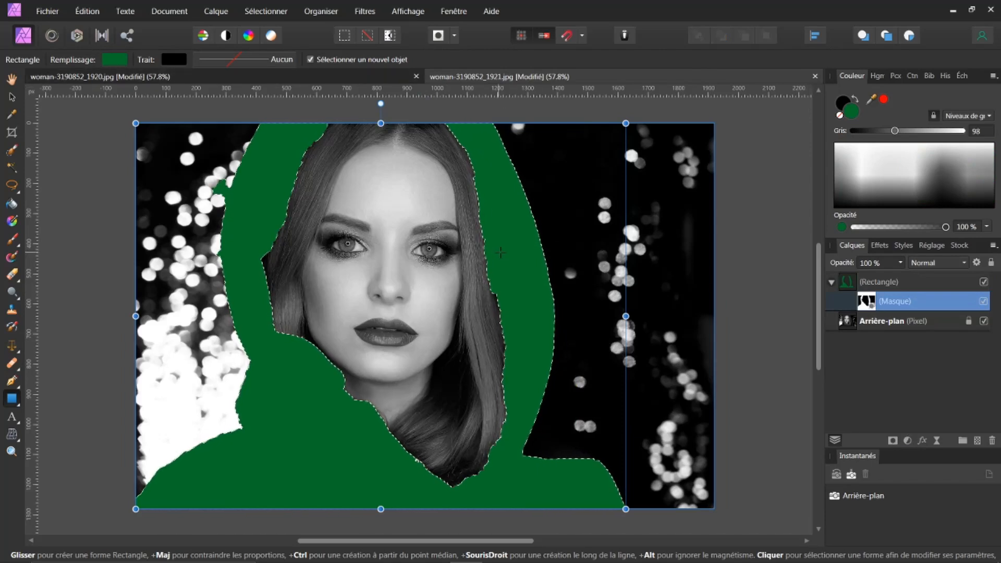
click(267, 12)
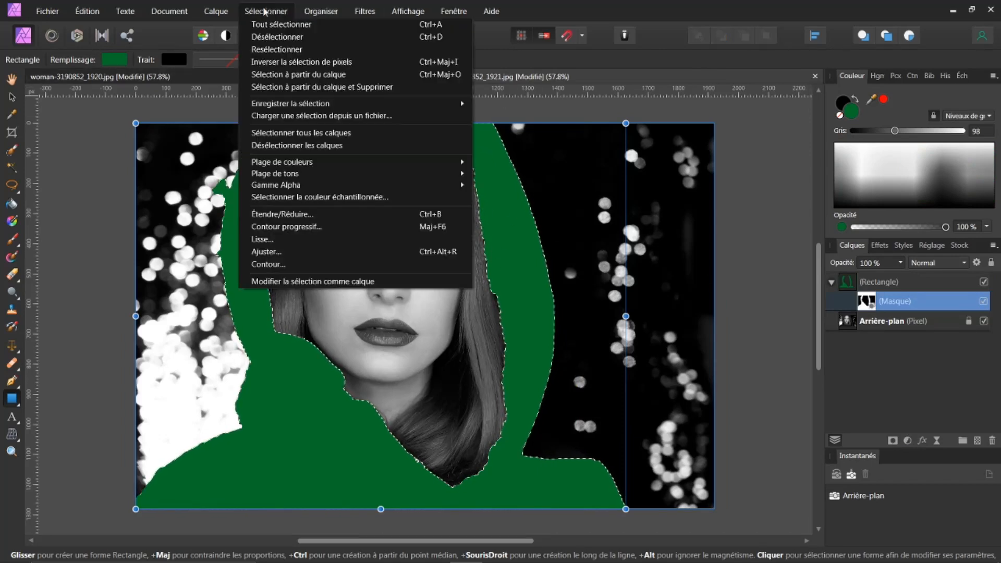
click(279, 37)
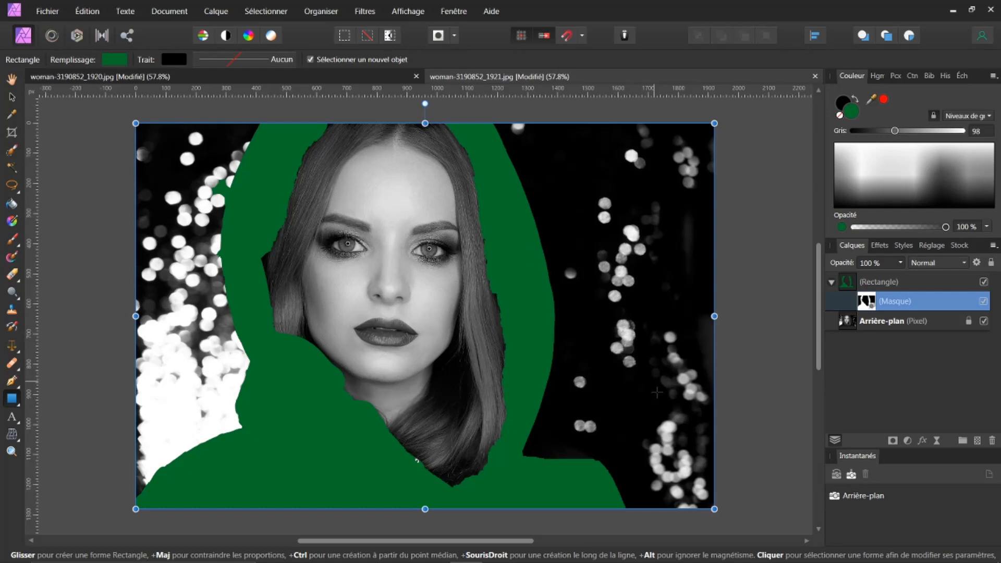
click(992, 441)
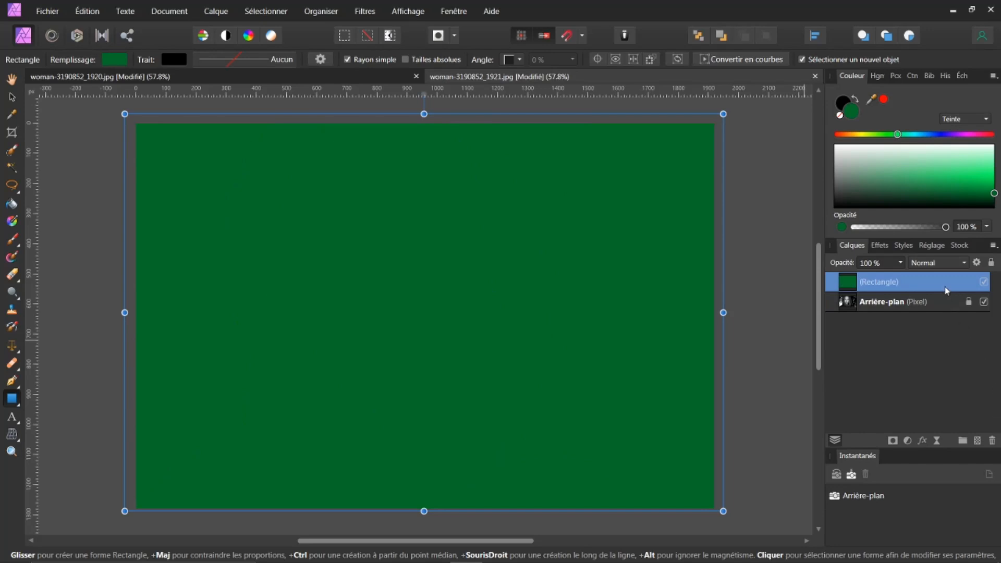
Hide the green rectangle and load the selection cape femme.afselection with the Arrière-plan layer active.
click(984, 281)
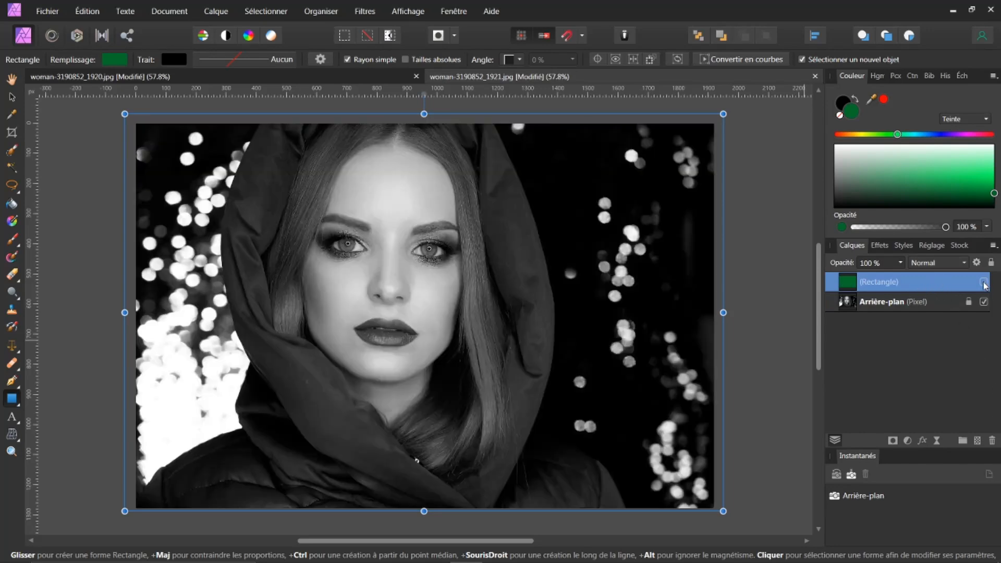
click(871, 306)
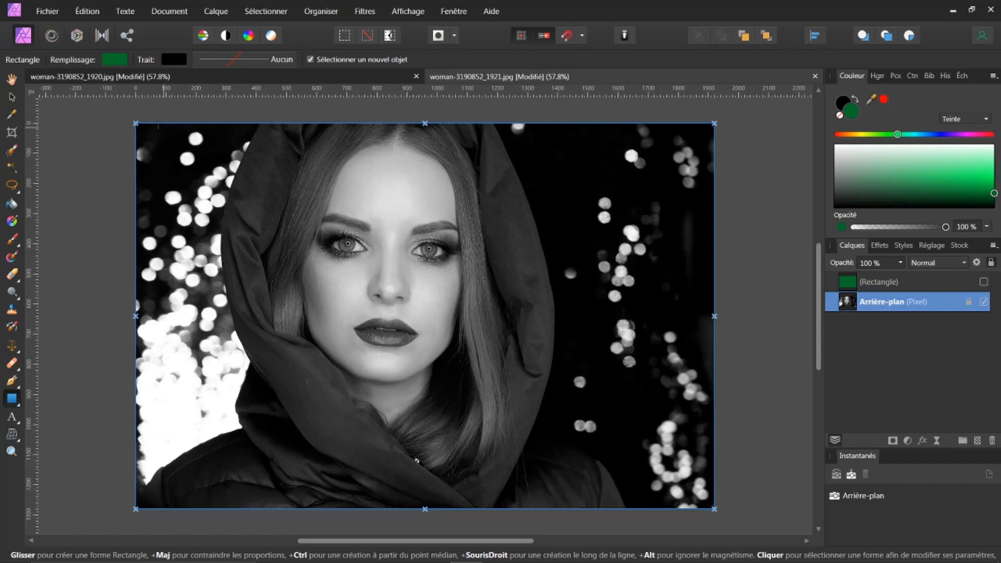
click(270, 13)
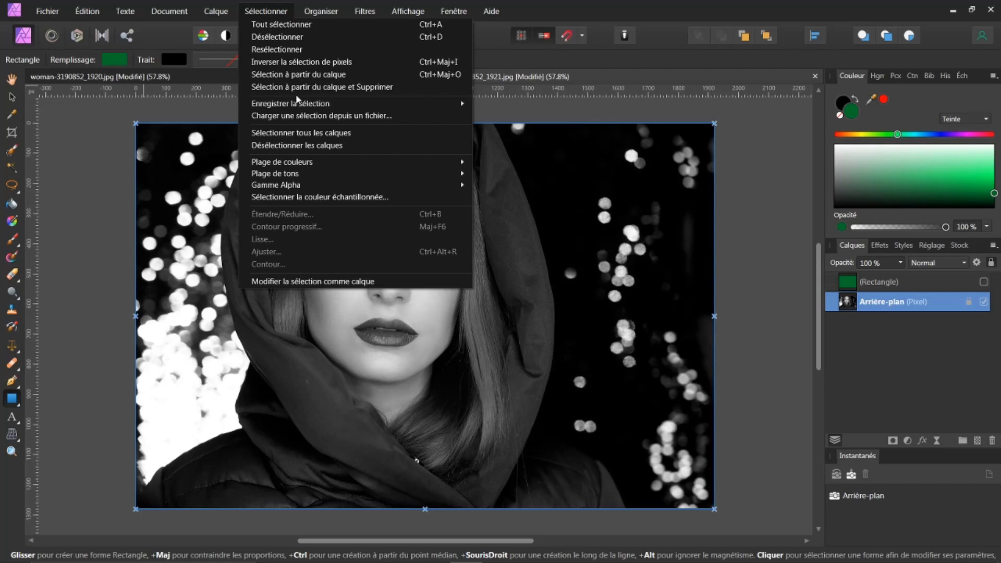
click(301, 117)
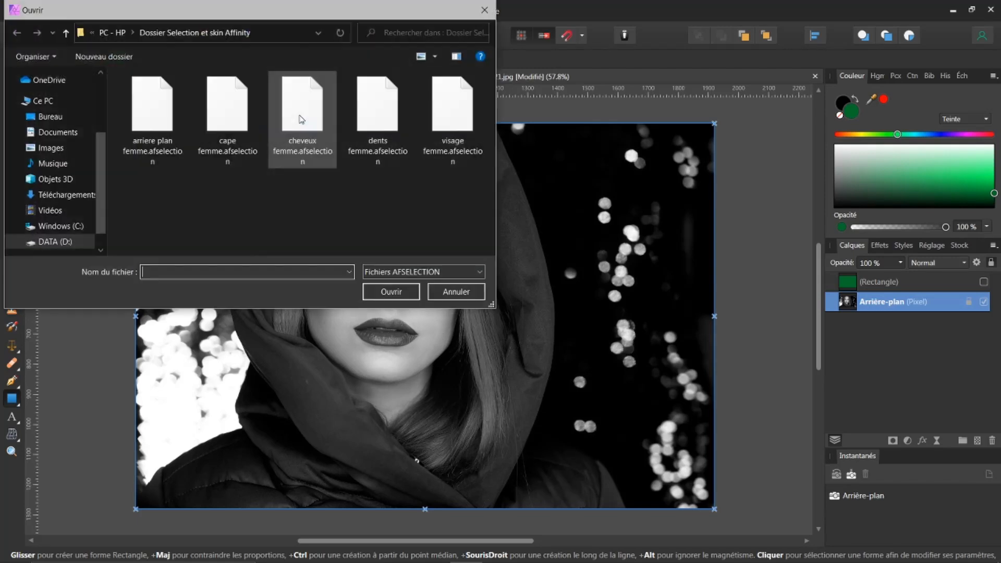
click(230, 118)
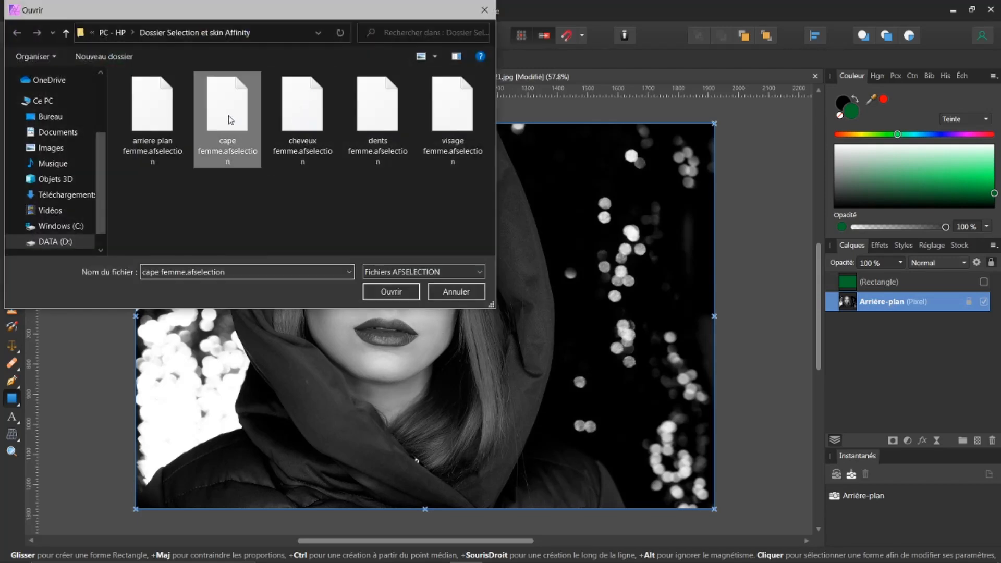
click(392, 291)
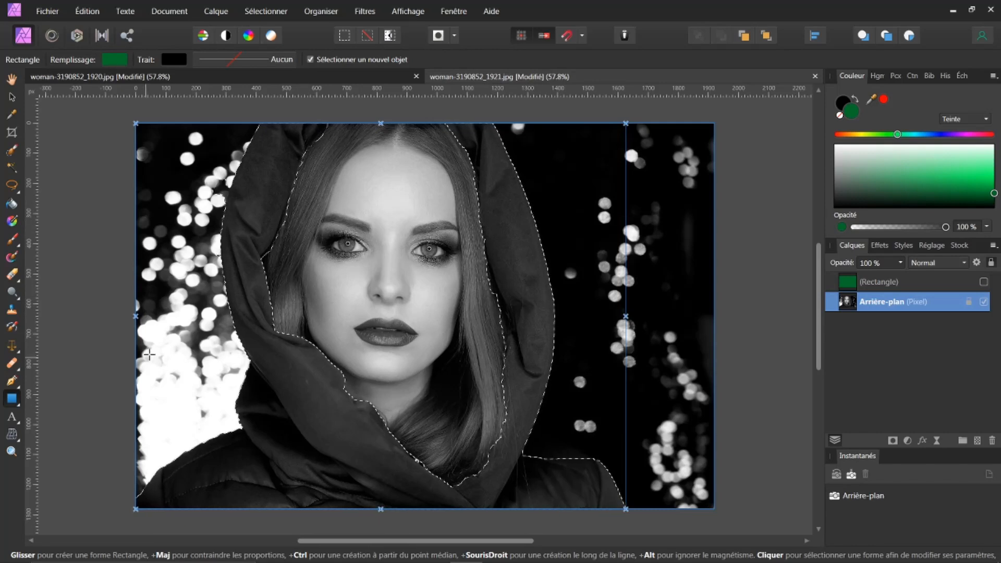
Refine the cape selection with the 50 px Cache adjustment brush along the hood's inner edge beside the hair, and apply it.
click(11, 152)
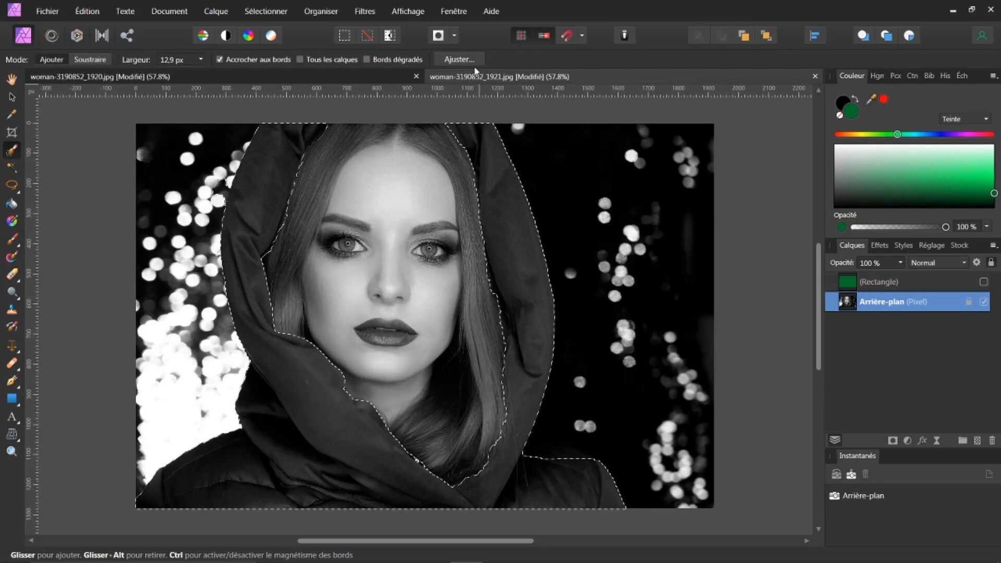
click(457, 59)
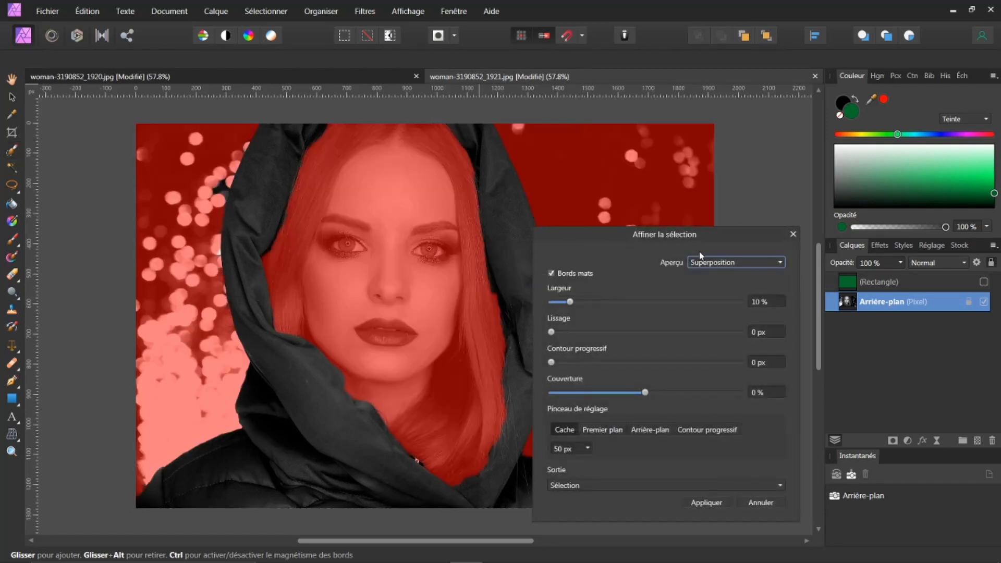
drag(706, 236, 768, 211)
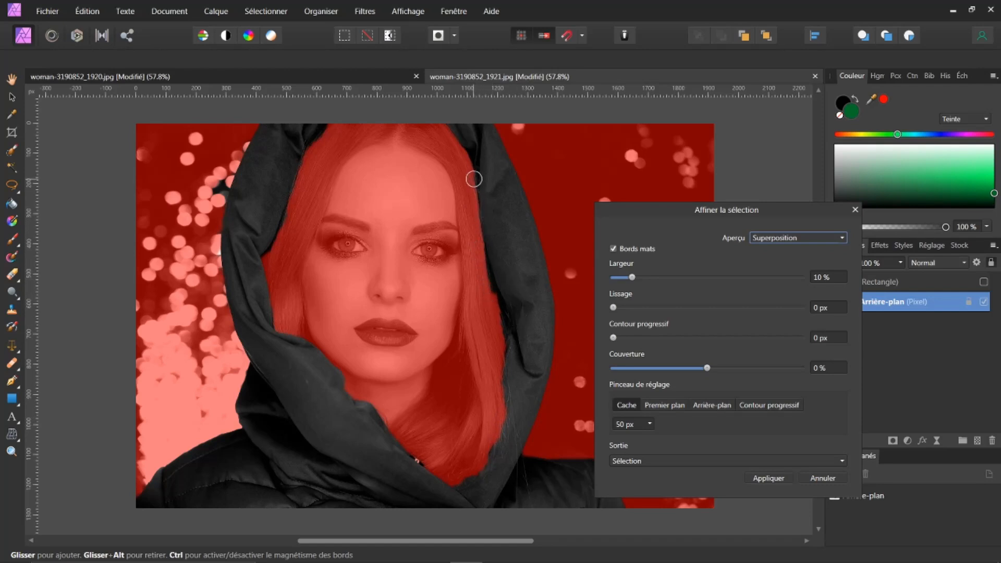
drag(476, 185, 494, 297)
click(768, 477)
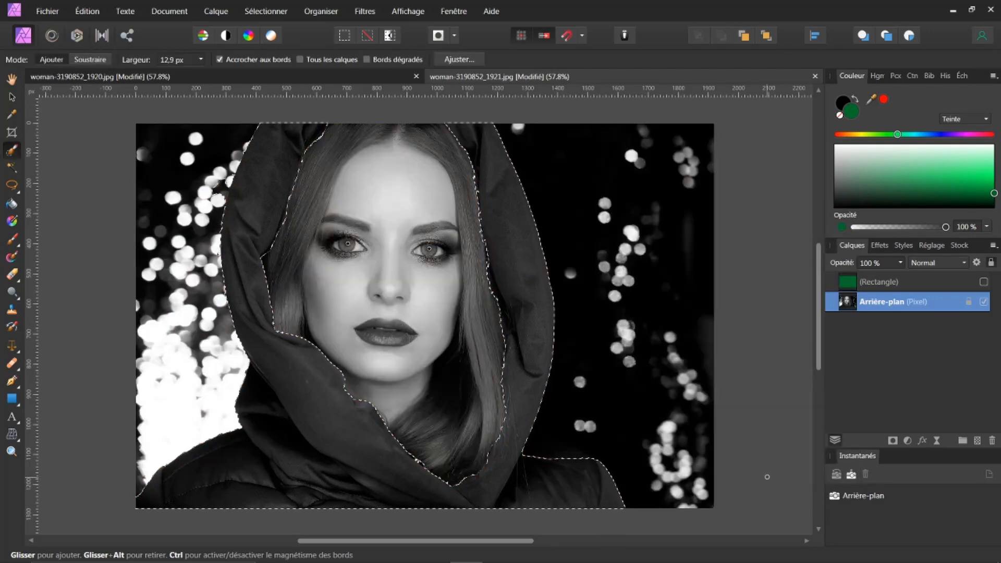
Show the green rectangle again, mask it with the refined cape selection and deselect.
click(880, 283)
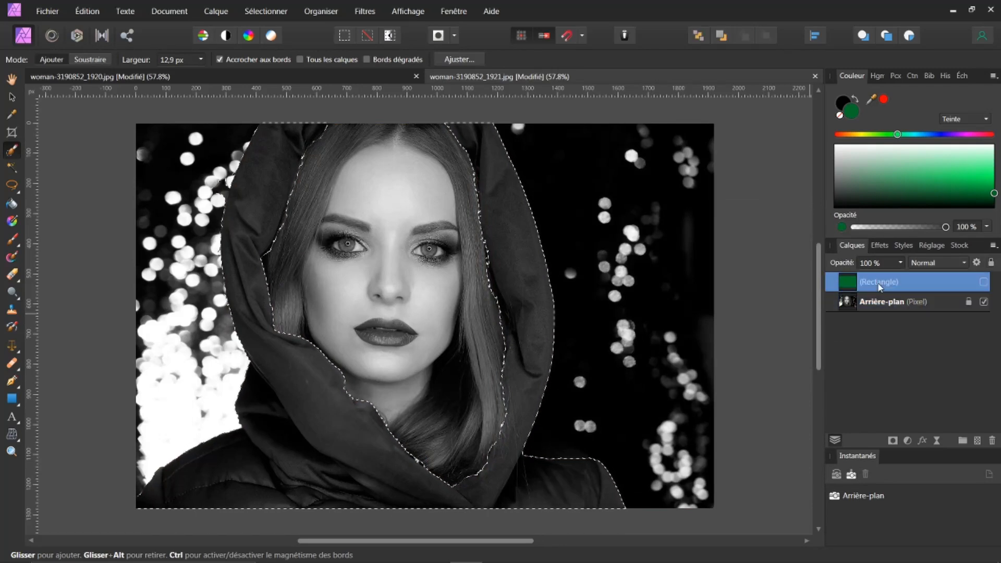
click(984, 282)
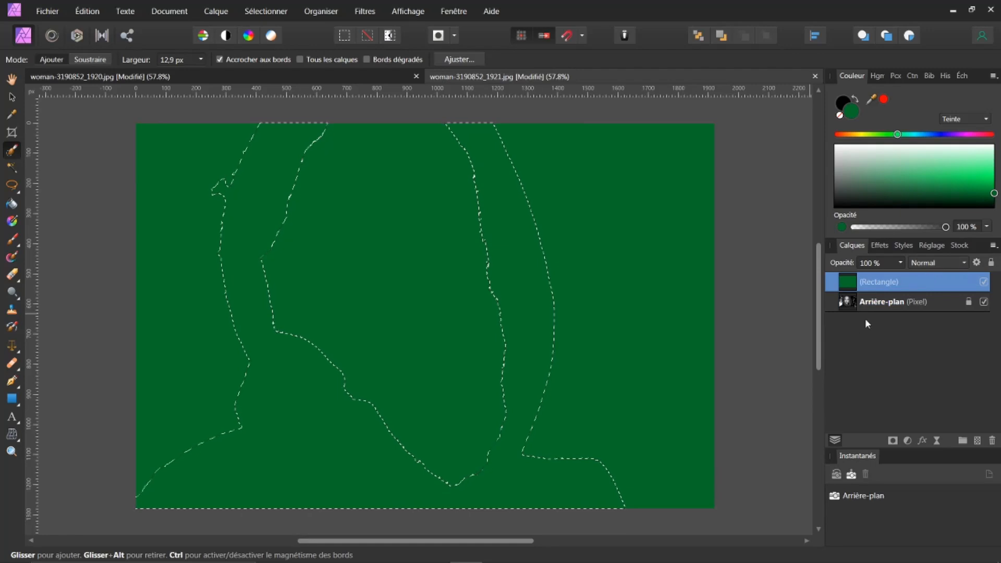
click(893, 442)
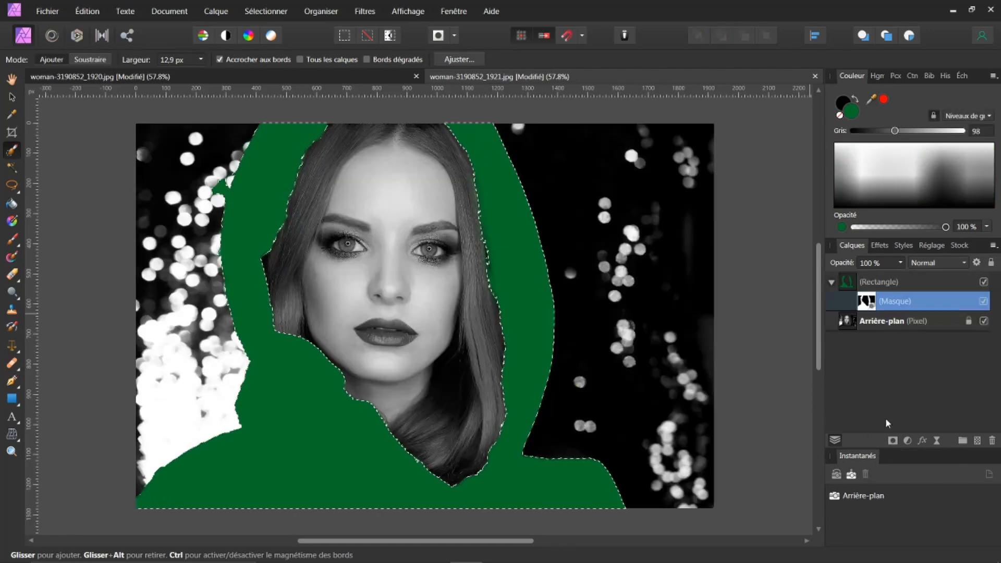
click(266, 11)
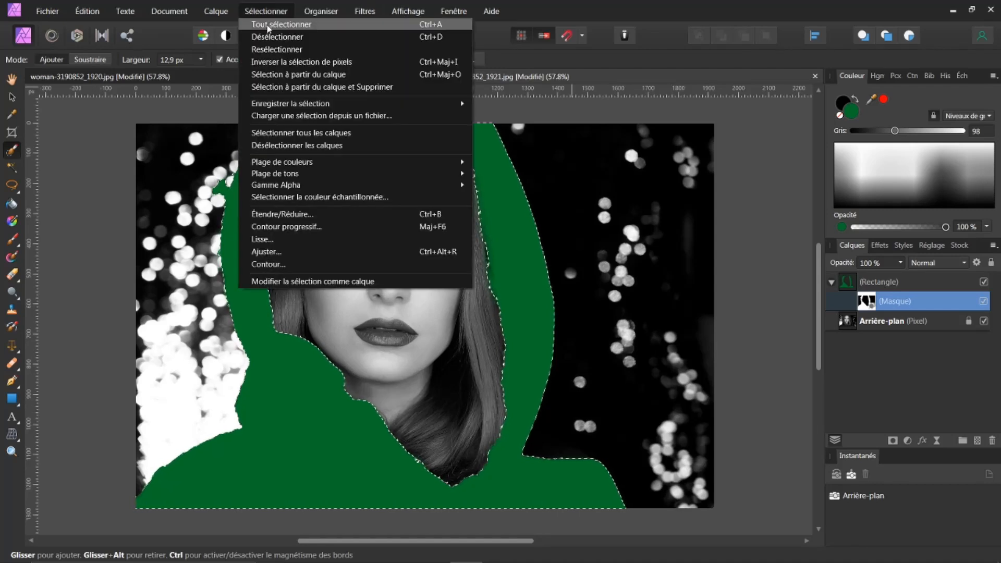
click(270, 36)
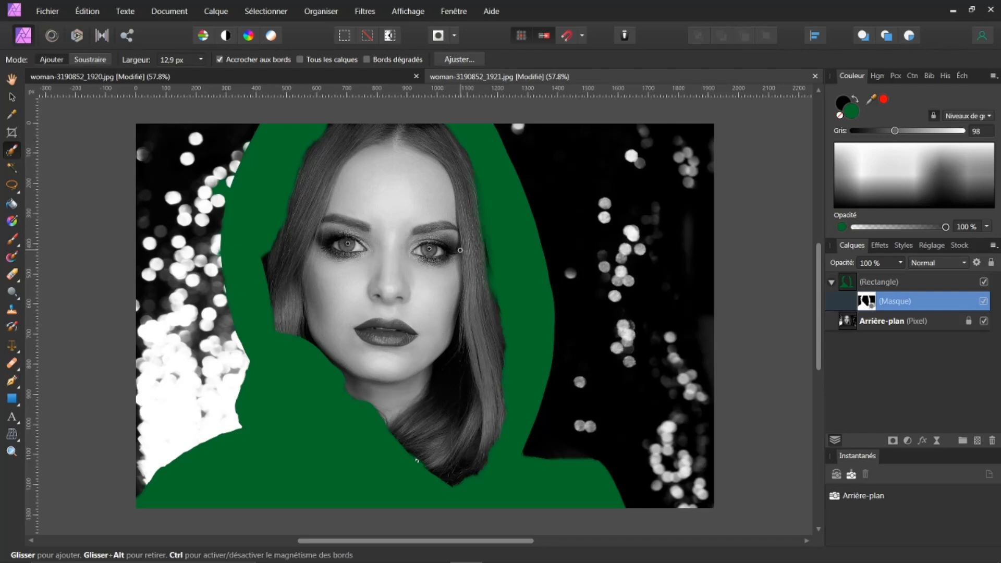
Undo the rectangle's masking and its return to view, and clear the cape selection.
key(ctrl+z)
key(ctrl+z)
key(ctrl+z)
key(ctrl+z)
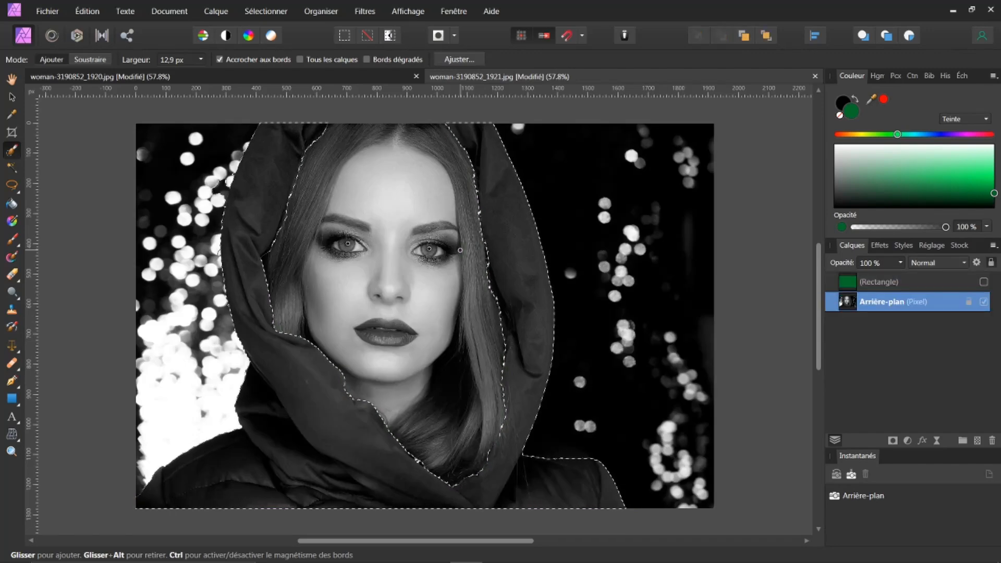
key(ctrl+d)
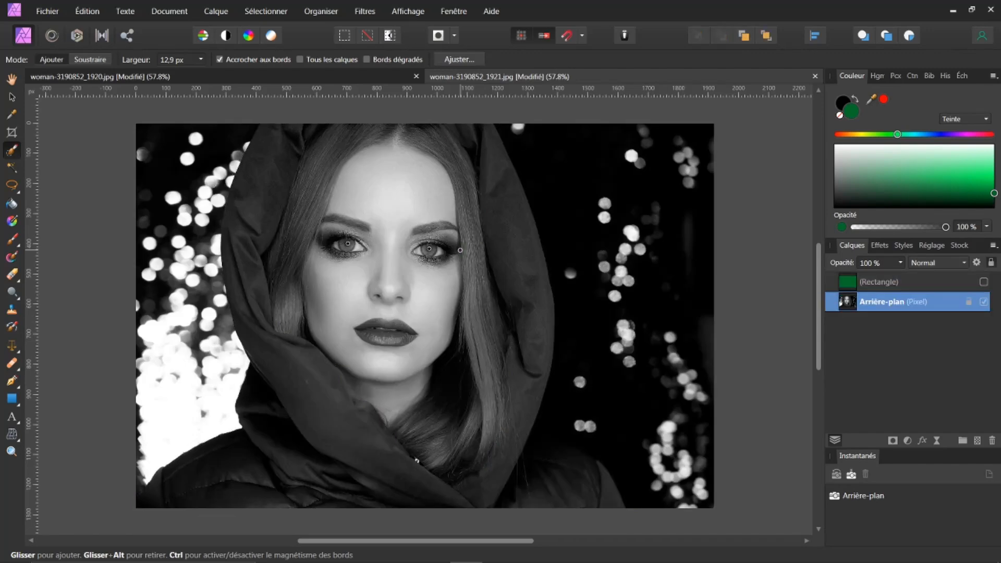
Reload the saved selection cape femme.afselection on the portrait.
click(265, 11)
click(322, 115)
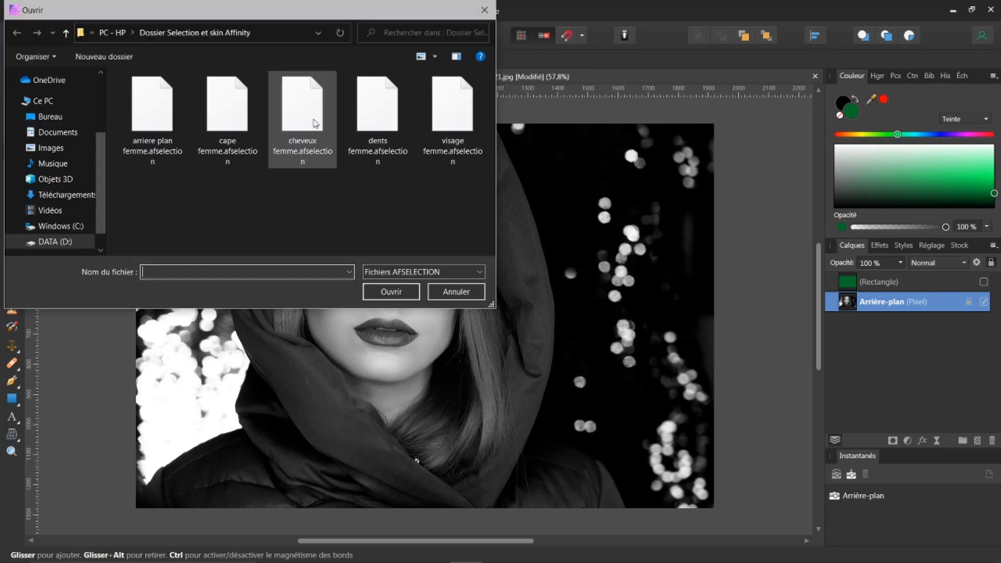
click(228, 115)
click(393, 293)
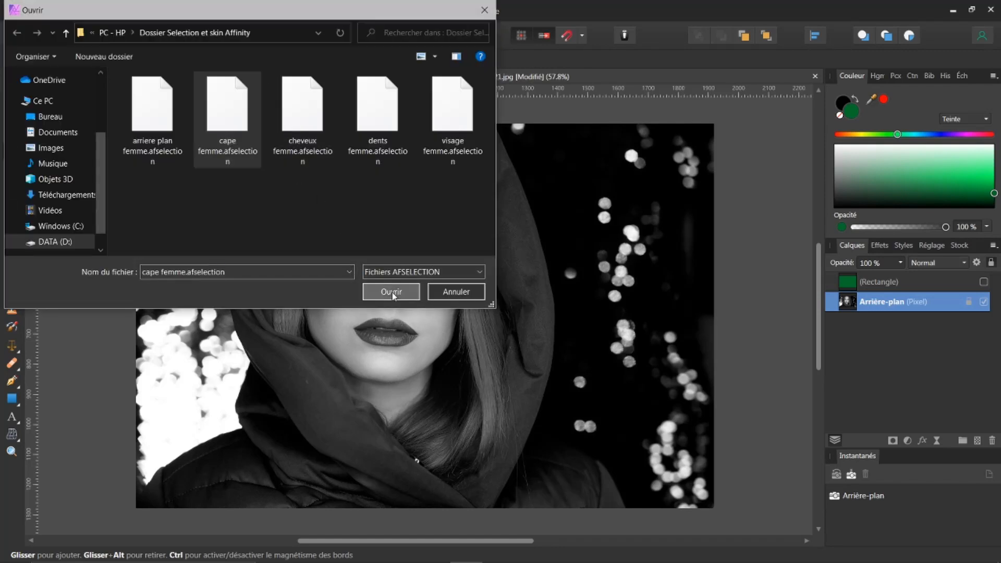
Make the green rectangle visible, mask it to the cape selection and deselect.
click(854, 284)
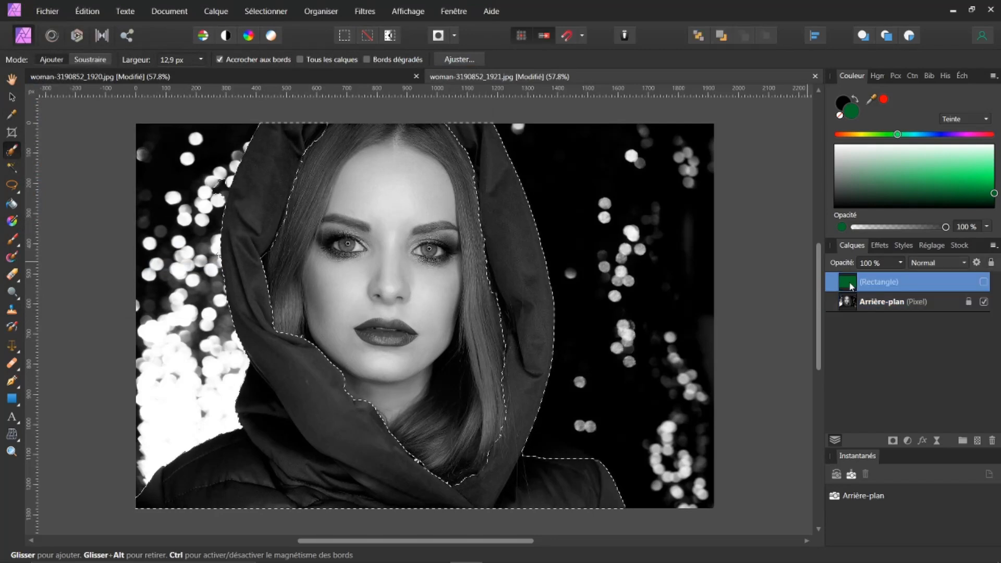
click(984, 283)
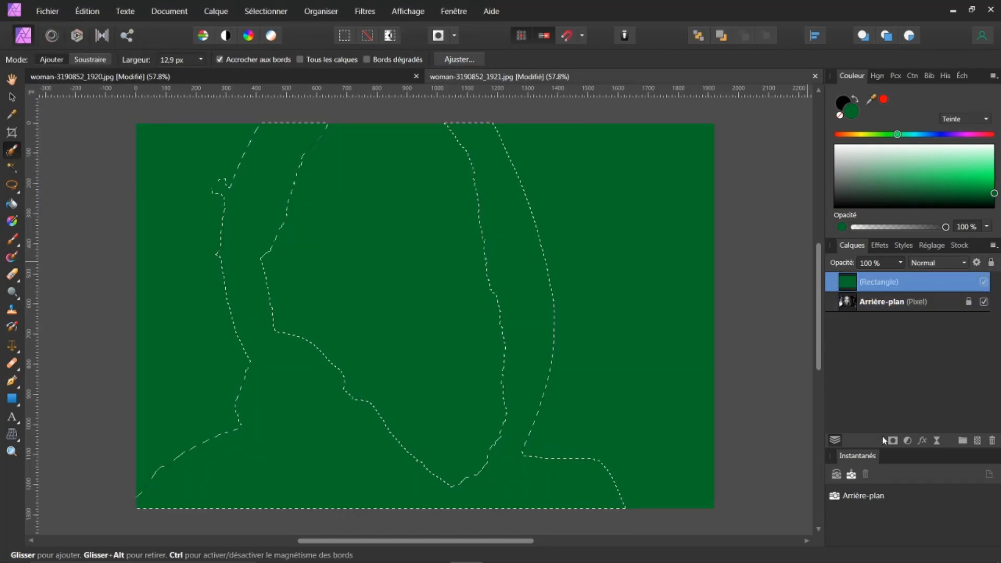
click(893, 440)
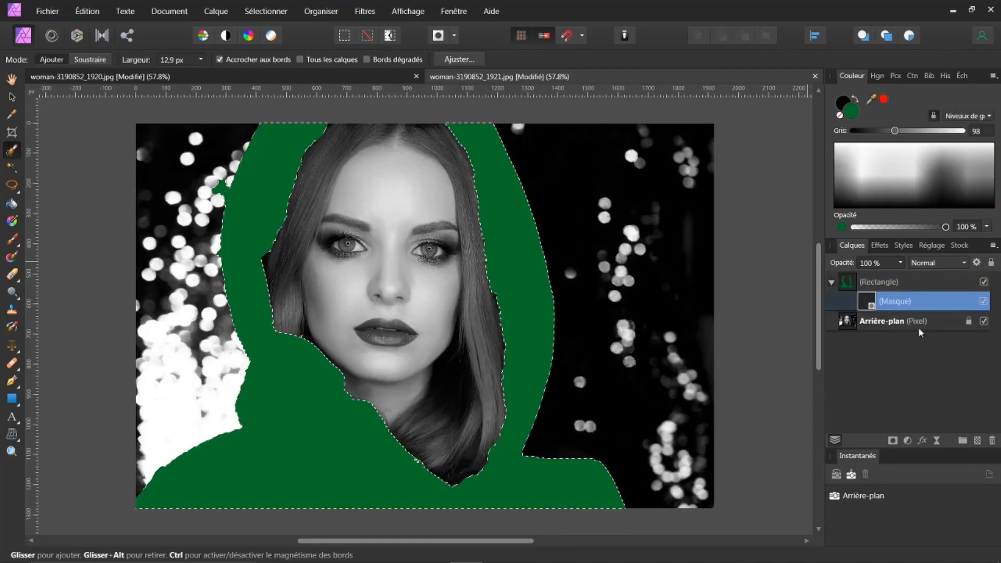
click(256, 14)
click(265, 37)
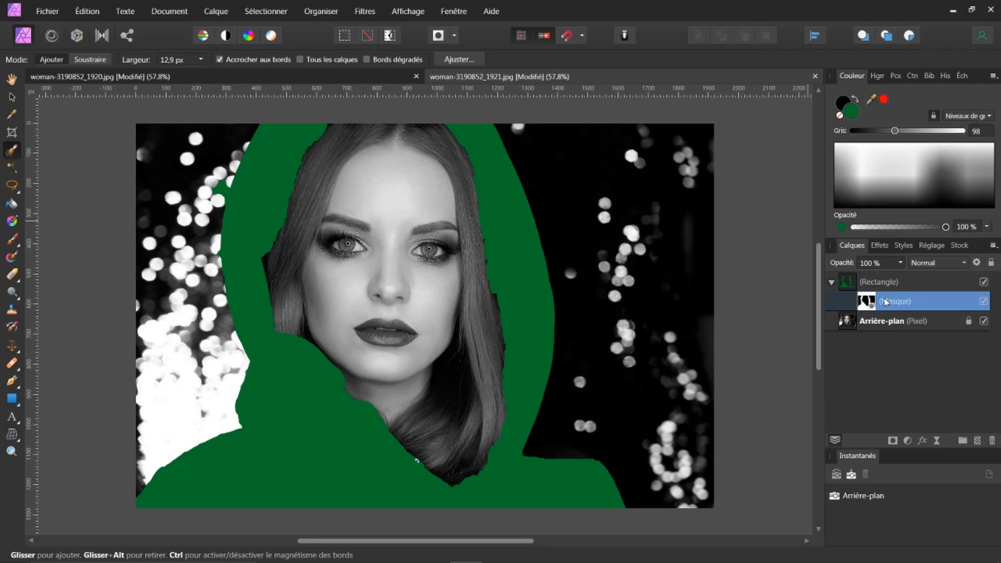
Set the masked green cape rectangle's blend mode to Couleur and lower its opacity to 73 %.
click(849, 285)
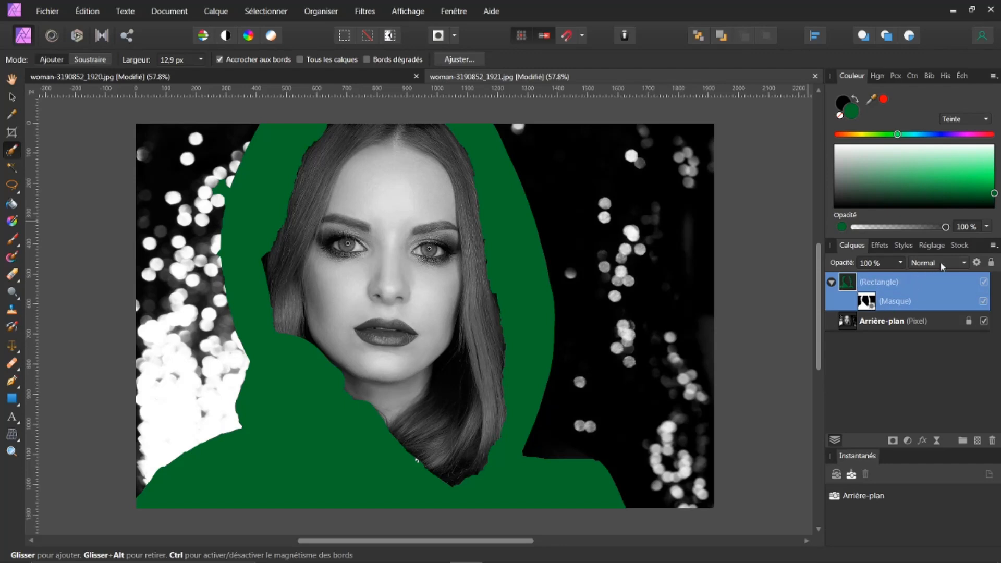
click(964, 263)
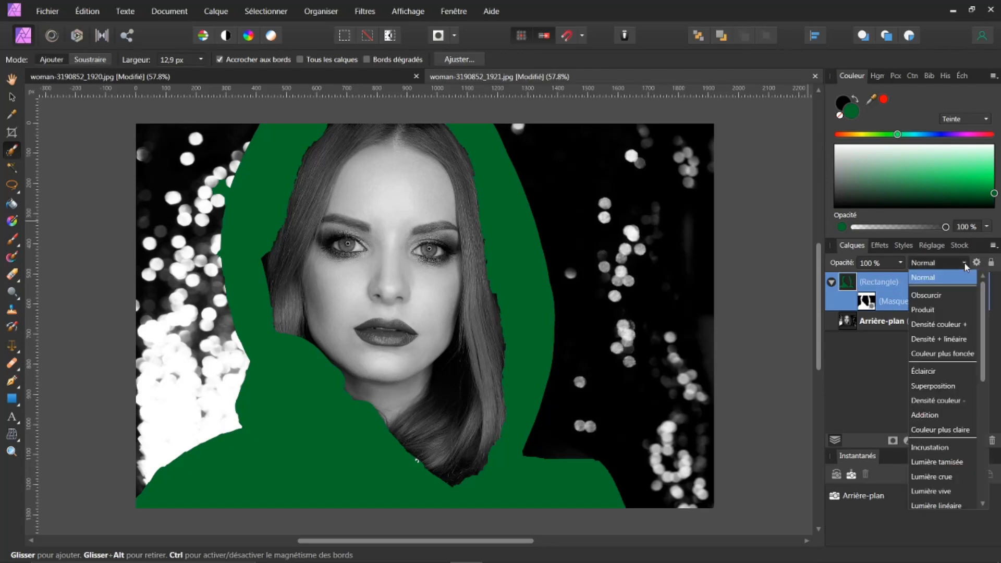
drag(983, 285, 982, 431)
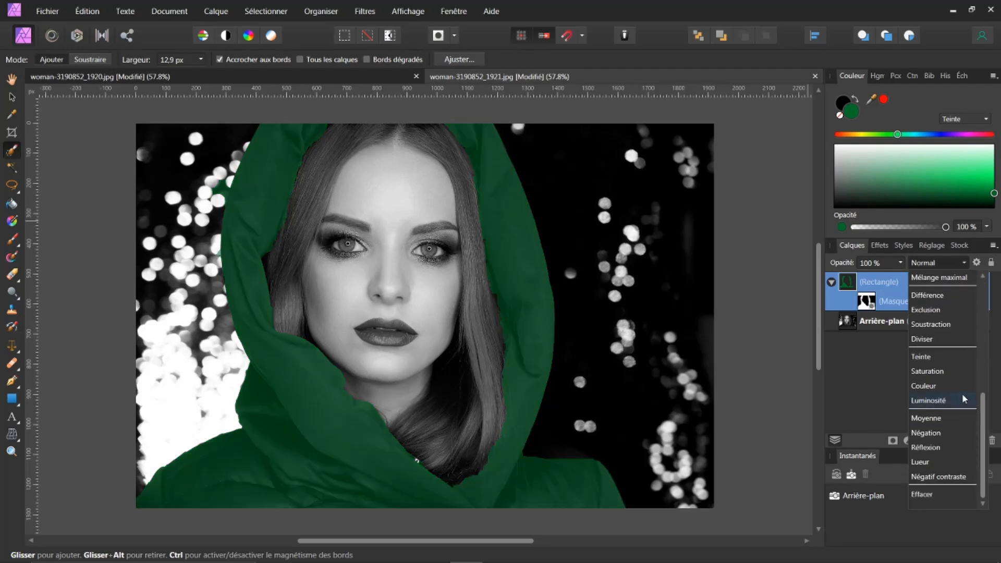
click(924, 386)
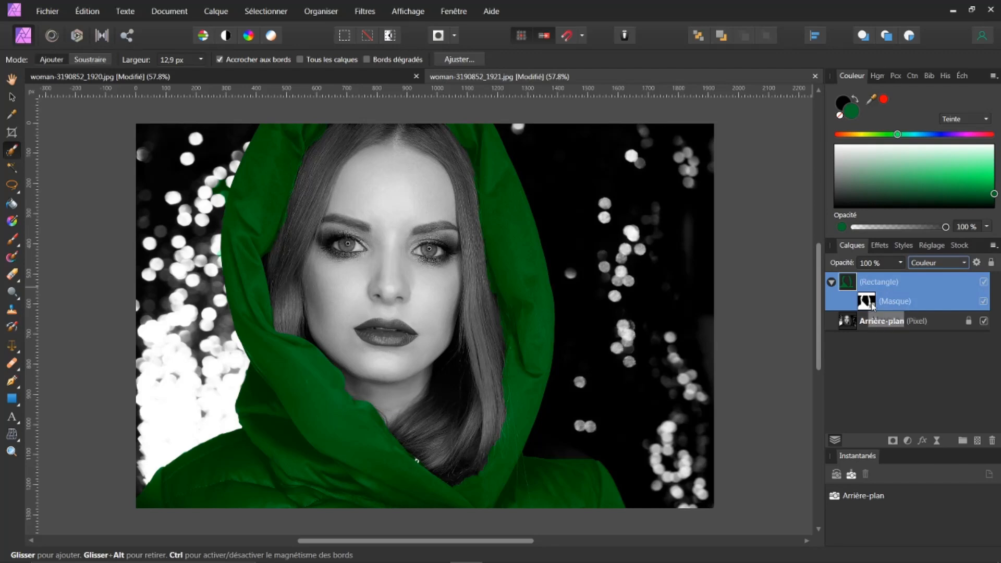
click(889, 302)
click(848, 285)
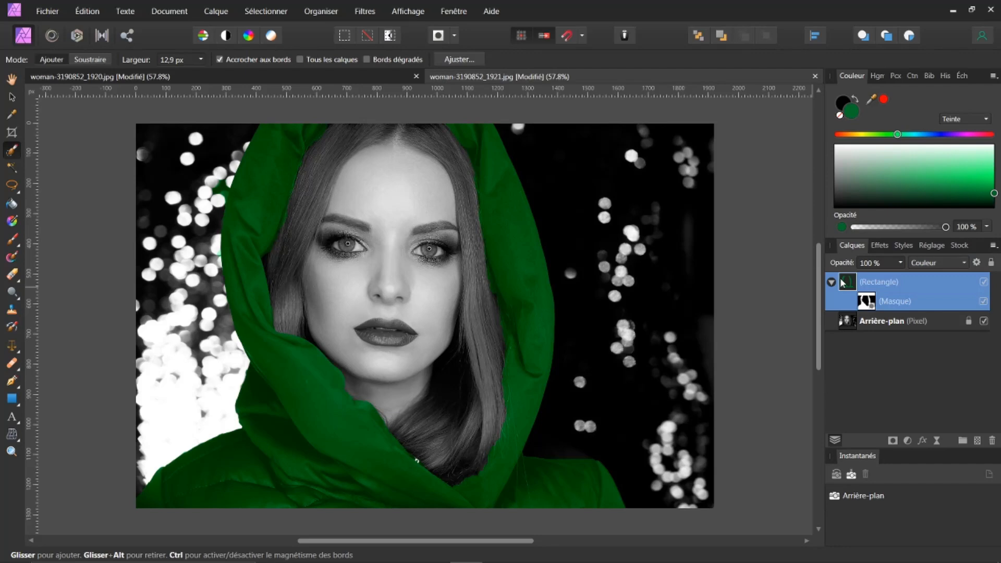
drag(840, 265, 790, 267)
Sample the cape's green, try orange-red and blue shades on the cape rectangle, and restore the sampled green.
drag(871, 99, 850, 116)
click(846, 135)
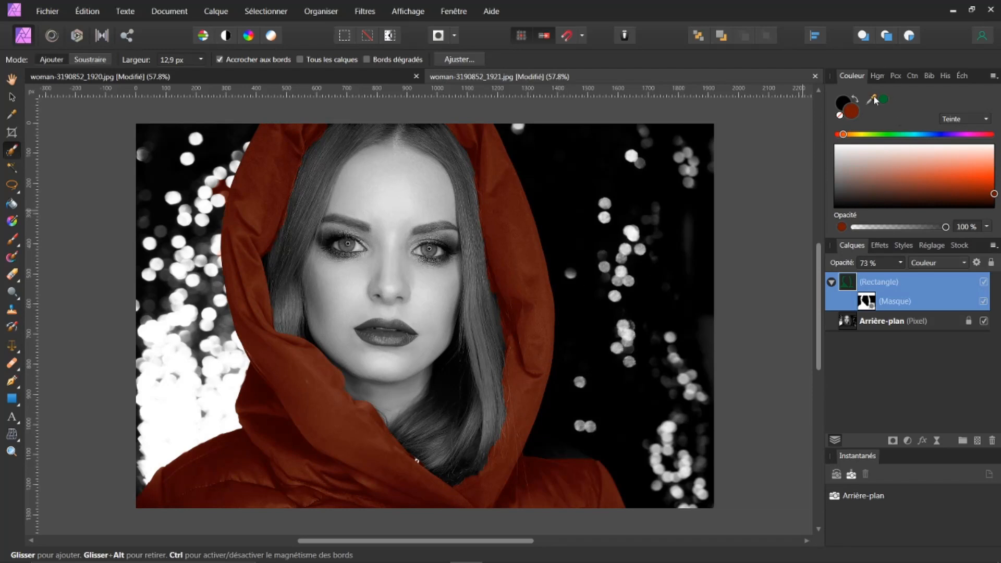
drag(938, 175, 919, 170)
click(945, 163)
click(945, 134)
drag(939, 166, 931, 190)
click(927, 134)
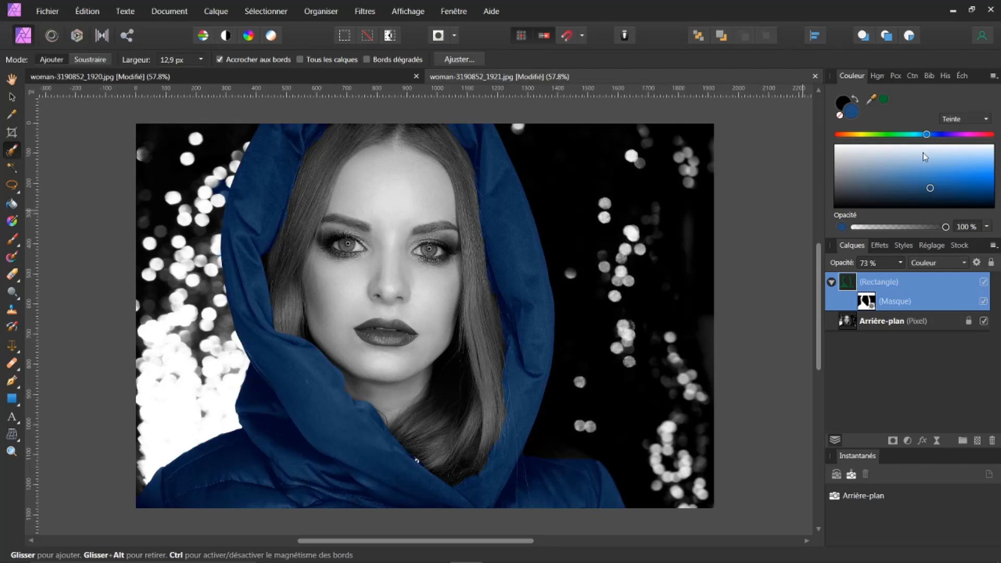
drag(930, 175, 939, 171)
click(911, 175)
click(884, 100)
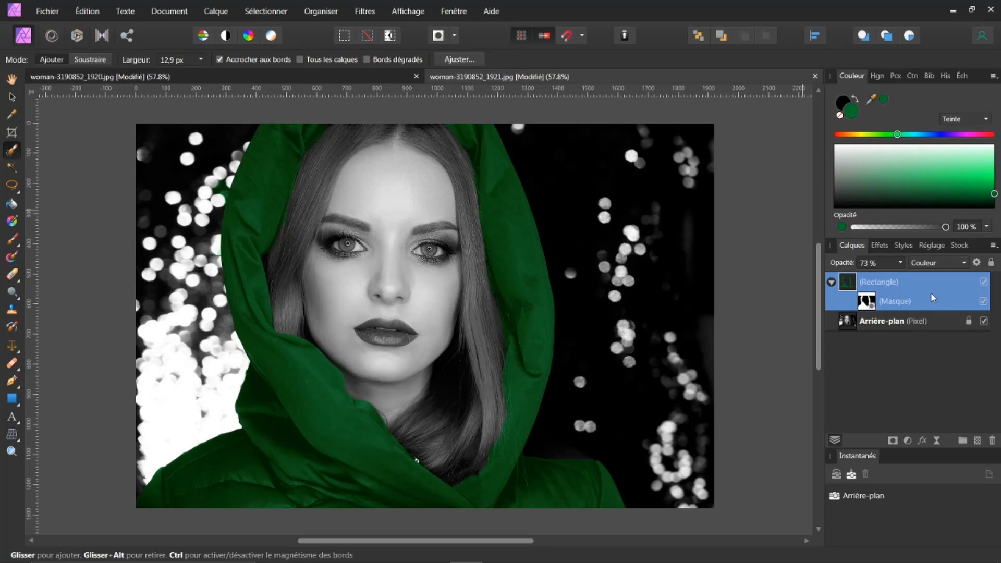
Lower the green cape rectangle's opacity to 57 %, collapse its mask and select the Arrière-plan layer.
drag(844, 264, 833, 266)
click(830, 282)
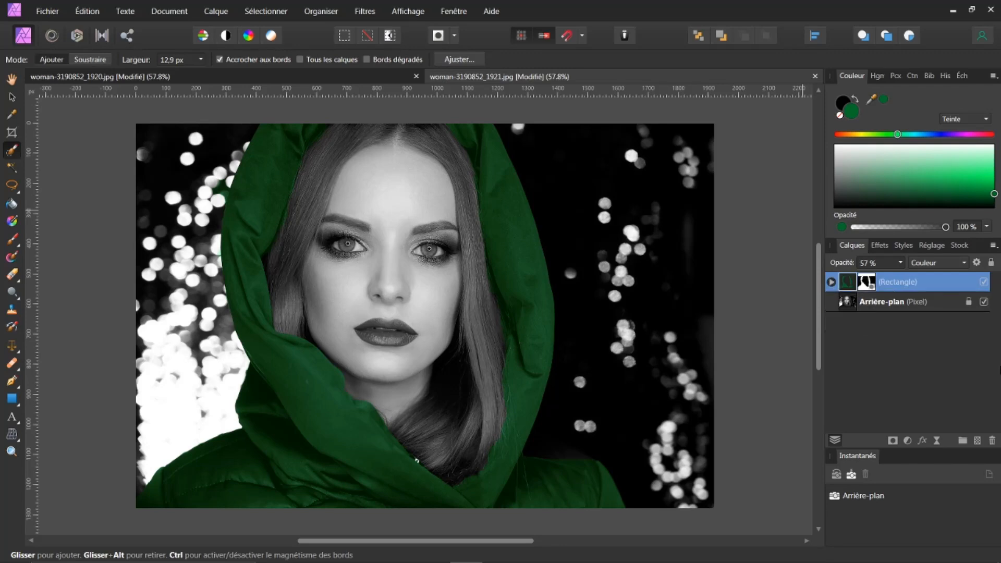
click(869, 303)
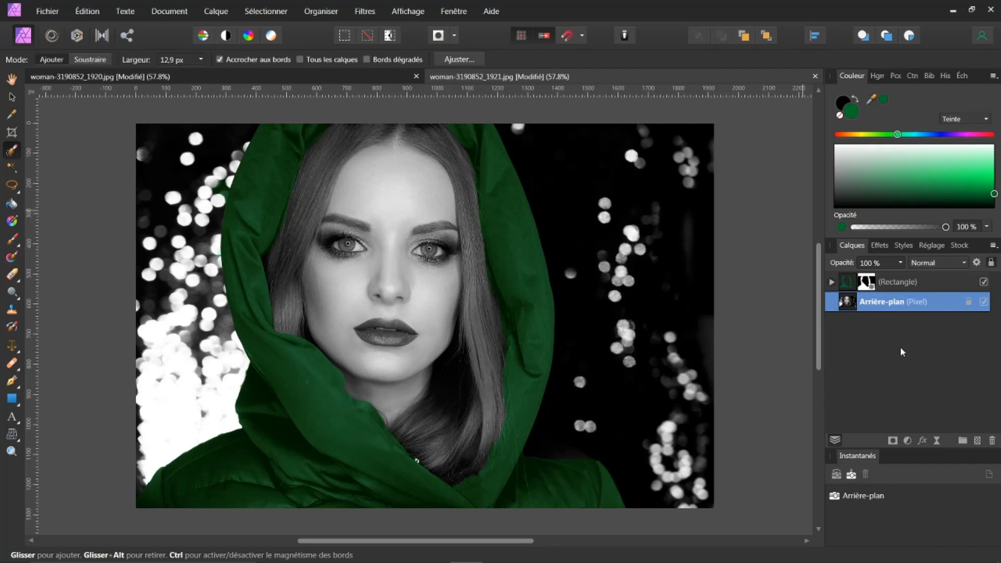
Set the fill colour to a salmon orange with R 255, V 123 and B 98.
double_click(846, 111)
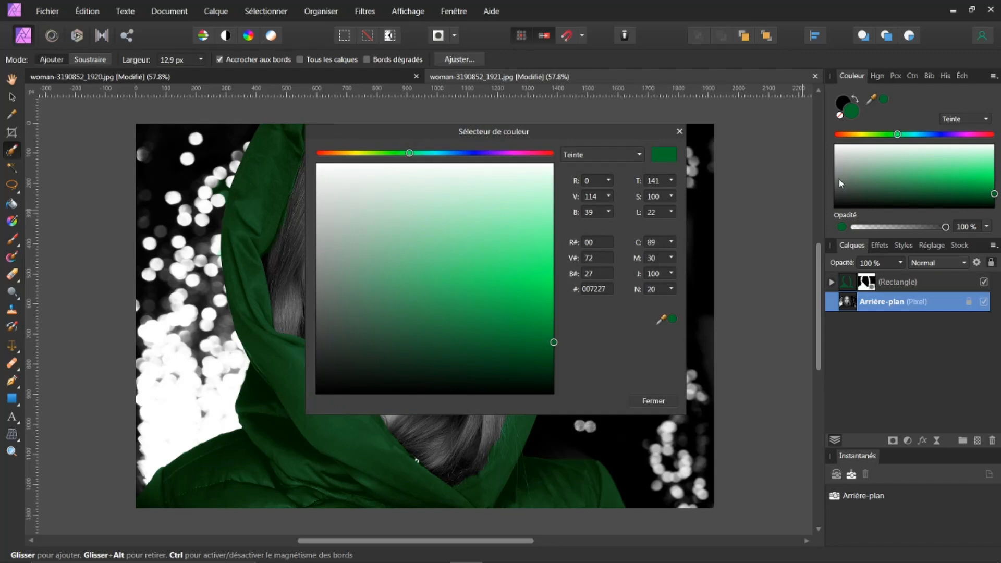
click(597, 180)
text(255)
click(602, 196)
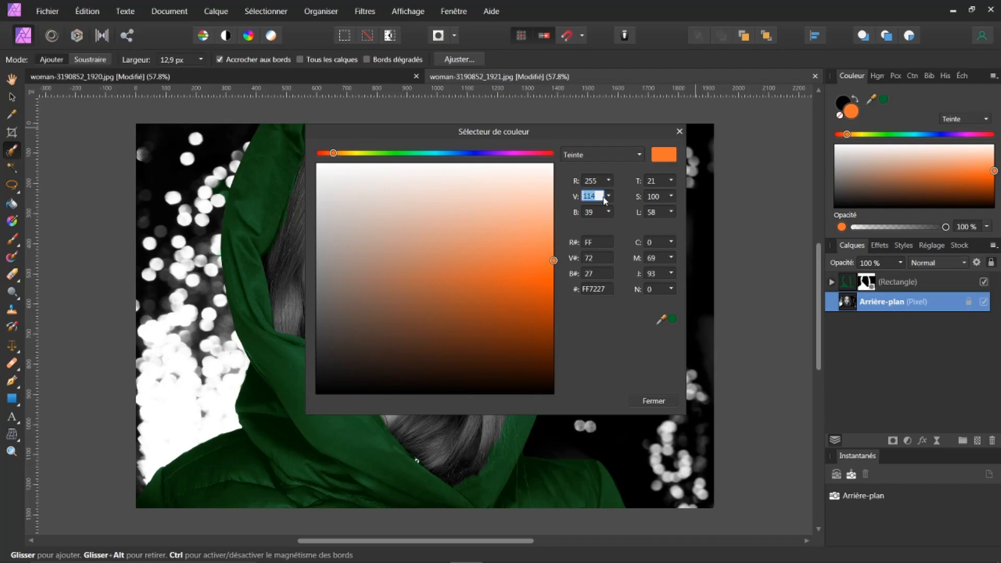
text(123)
key(Tab)
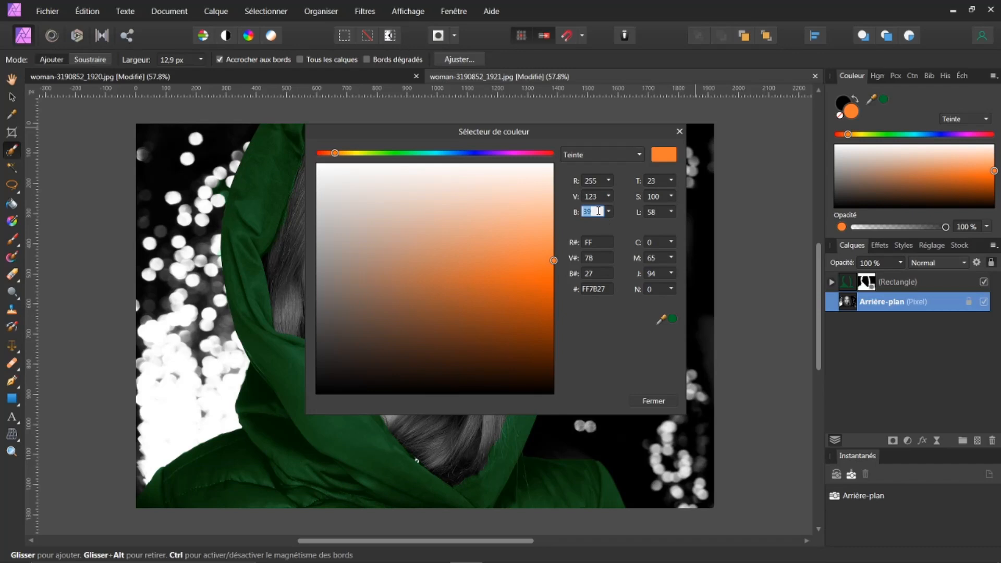
text(9)
key(Return)
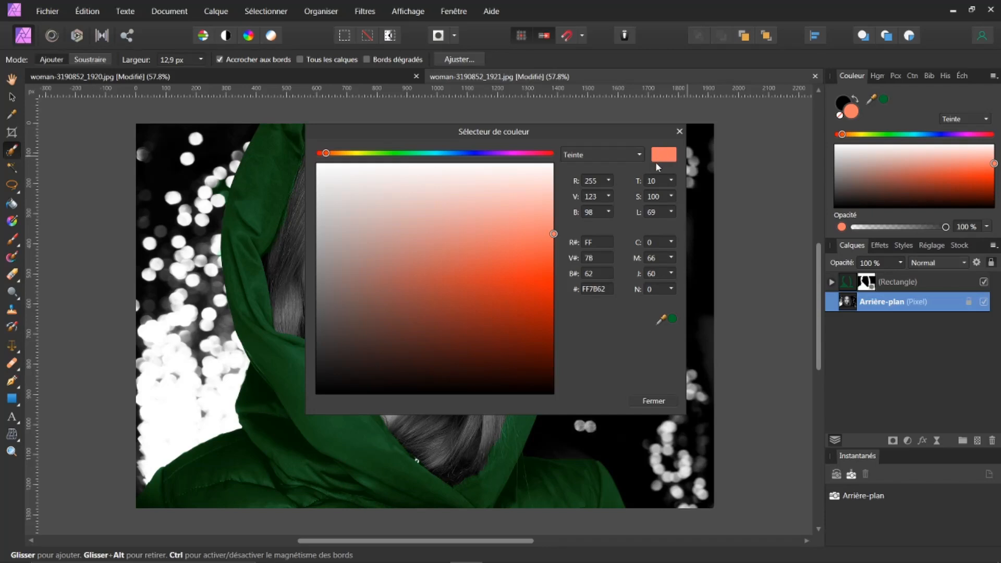
click(652, 400)
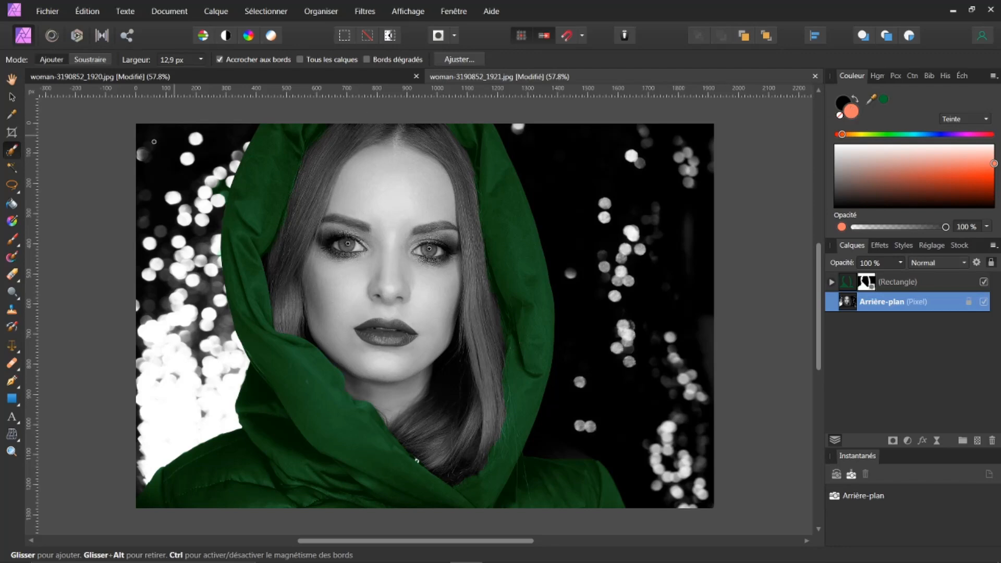
Draw a salmon rectangle covering the whole portrait and place its layer above the green cape rectangle.
click(13, 400)
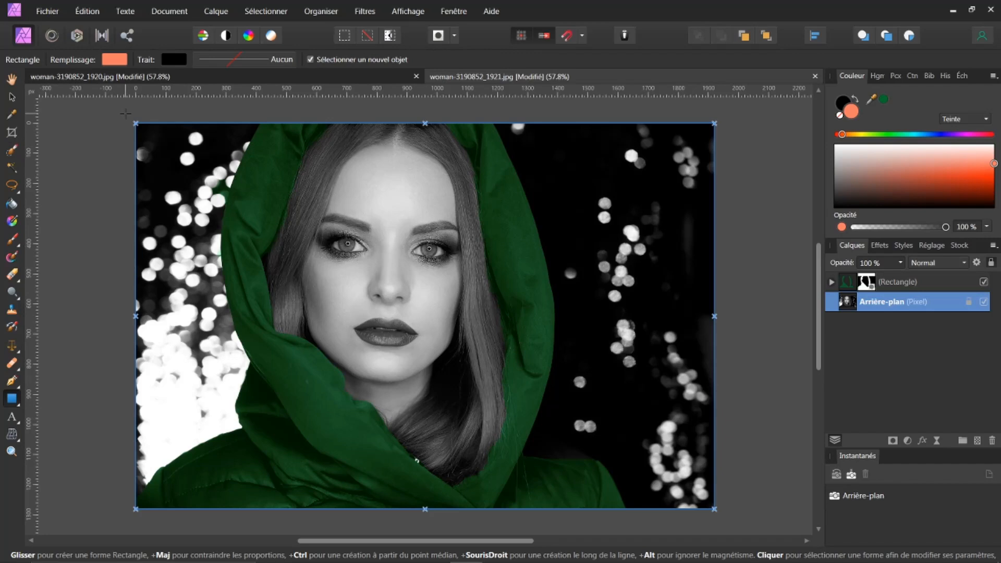
drag(125, 111, 725, 505)
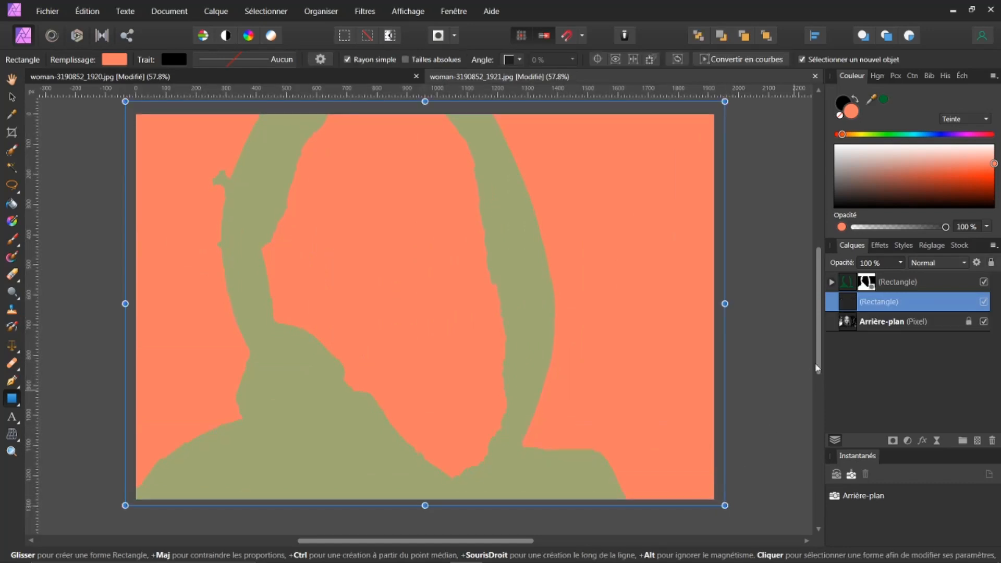
drag(846, 305, 846, 277)
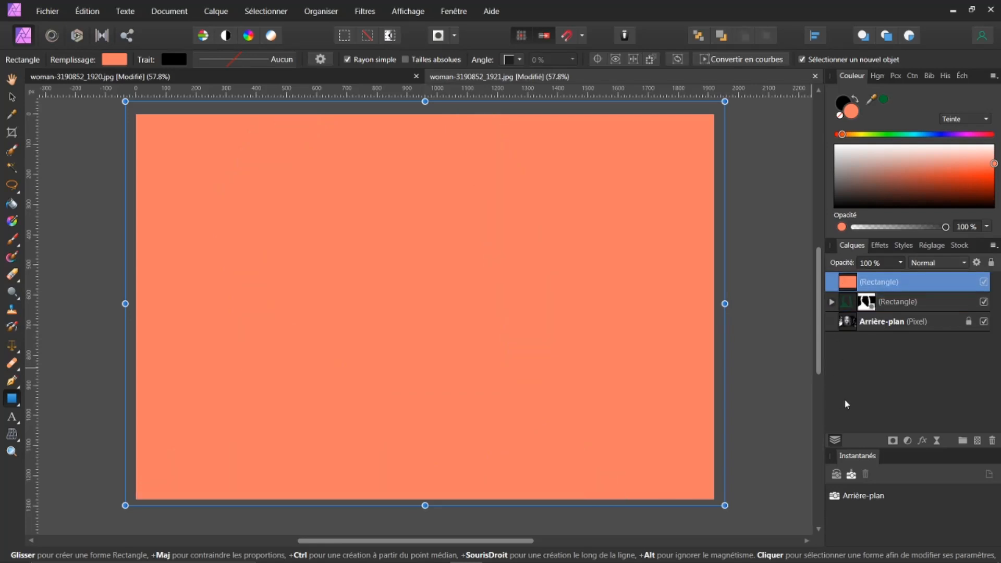
Load the saved selection cheveux femme.afselection, mask the salmon rectangle with it and deselect.
click(279, 13)
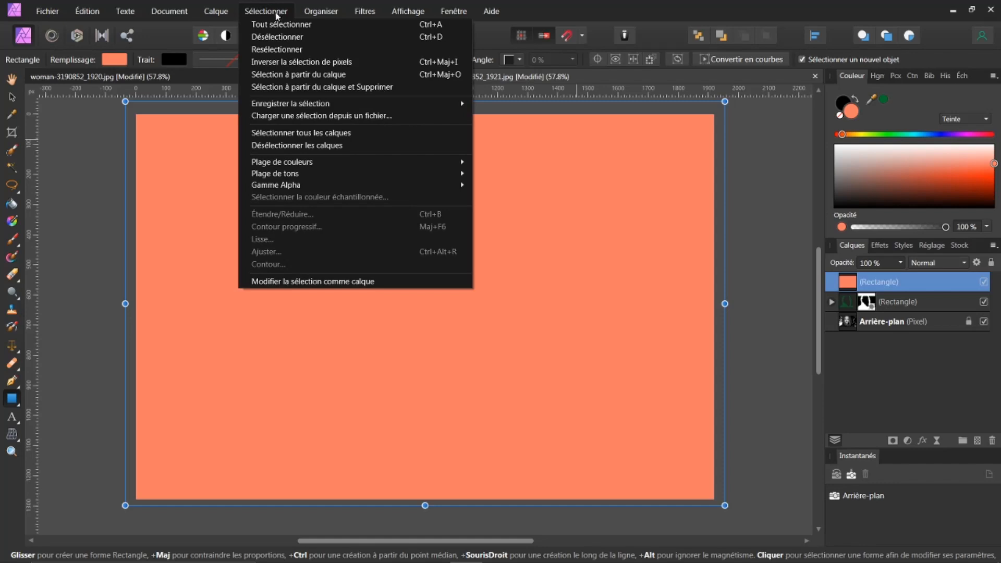
click(285, 116)
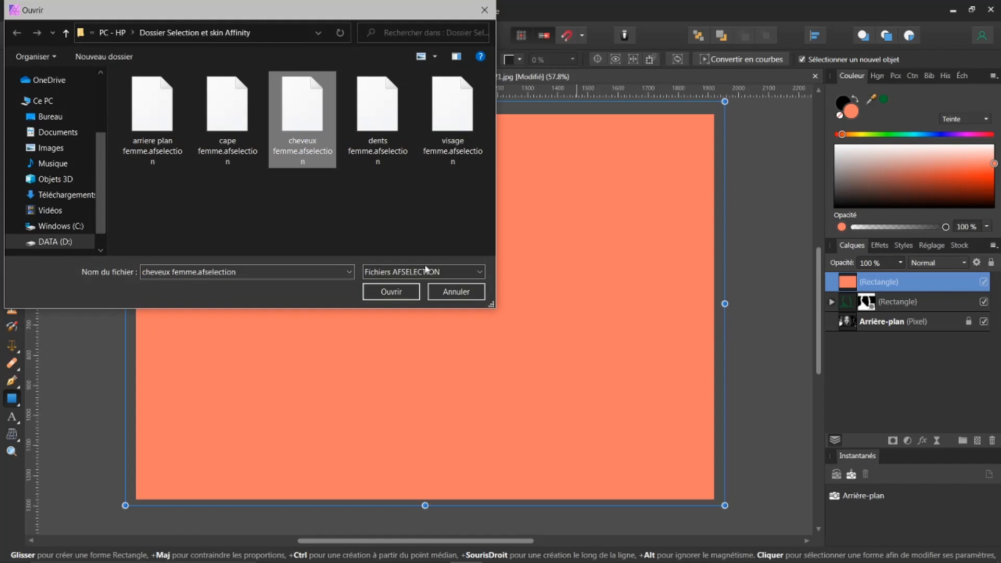
click(395, 291)
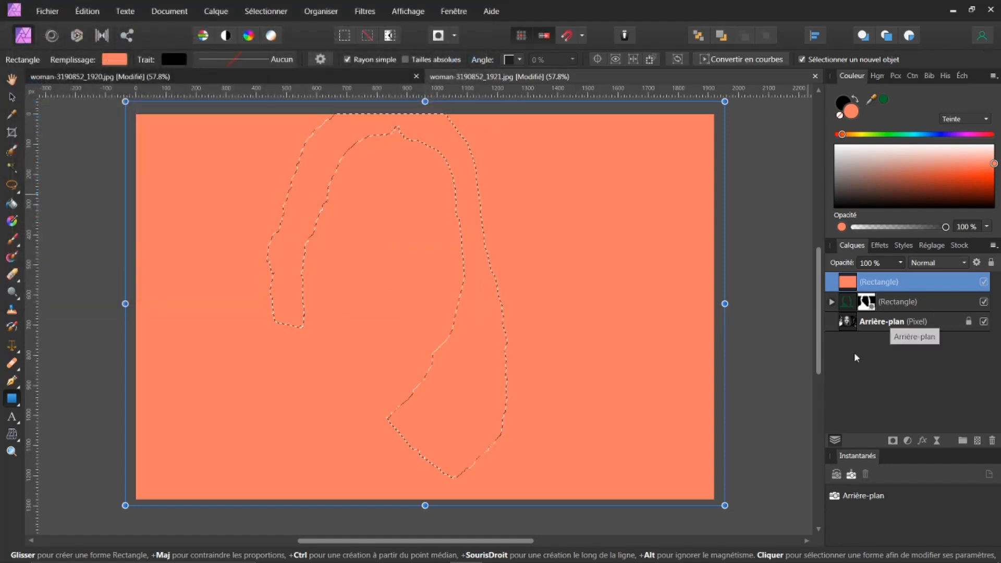
click(893, 442)
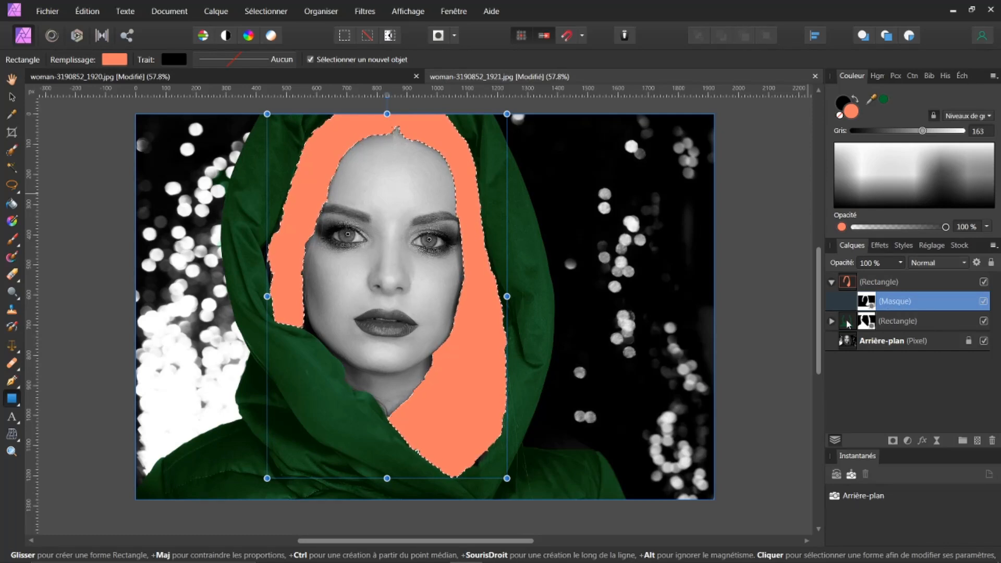
click(845, 283)
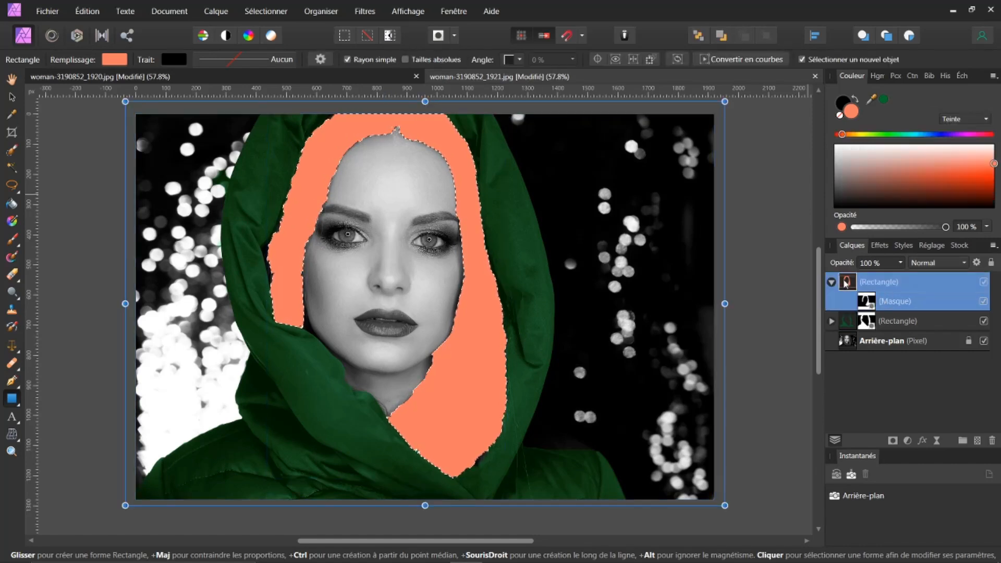
click(259, 11)
click(266, 38)
Set the salmon hair rectangle's blend mode to Couleur, lower its opacity to 38 % and collapse its mask.
click(966, 265)
scroll(986, 366, down, 5)
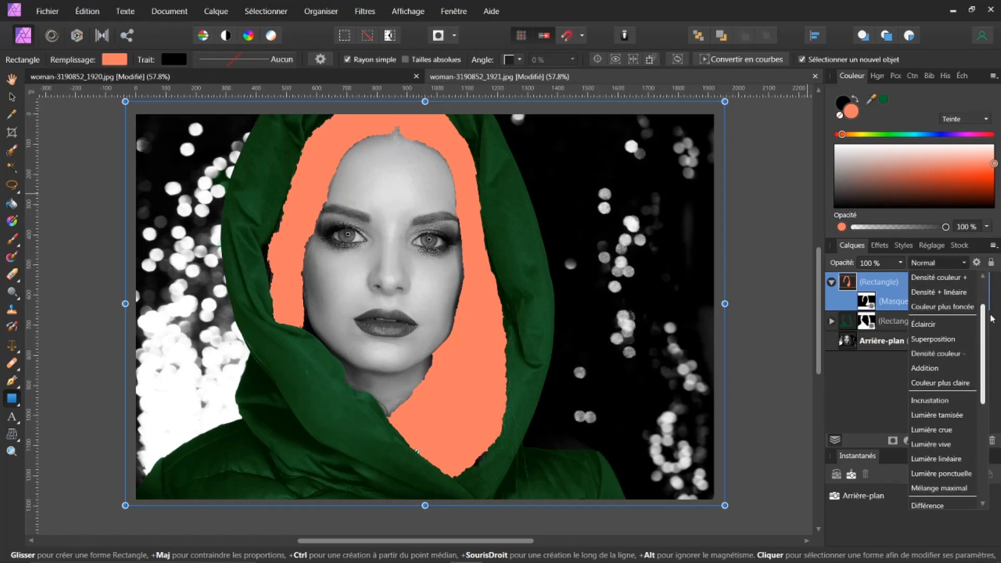
scroll(992, 389, down, 2)
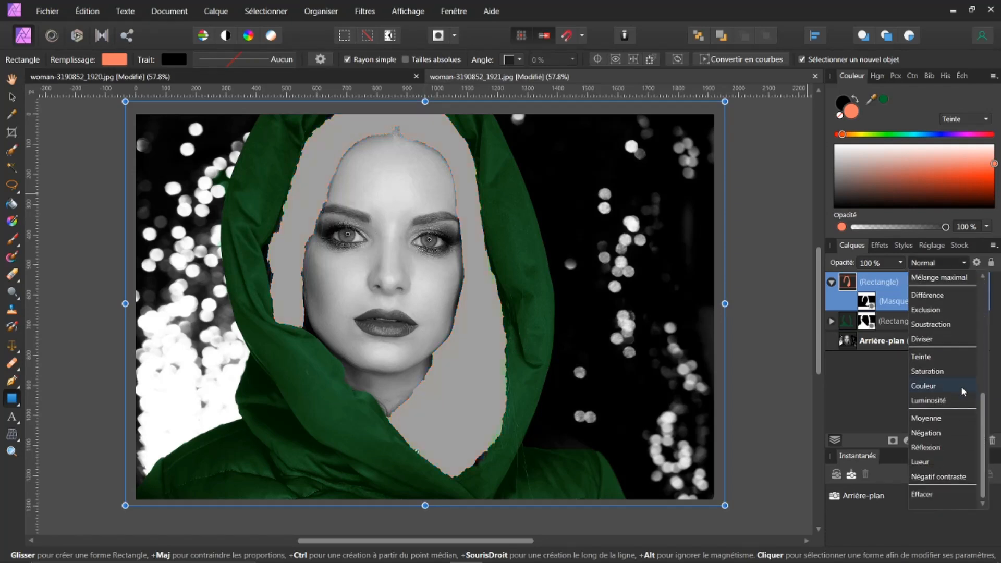
click(933, 389)
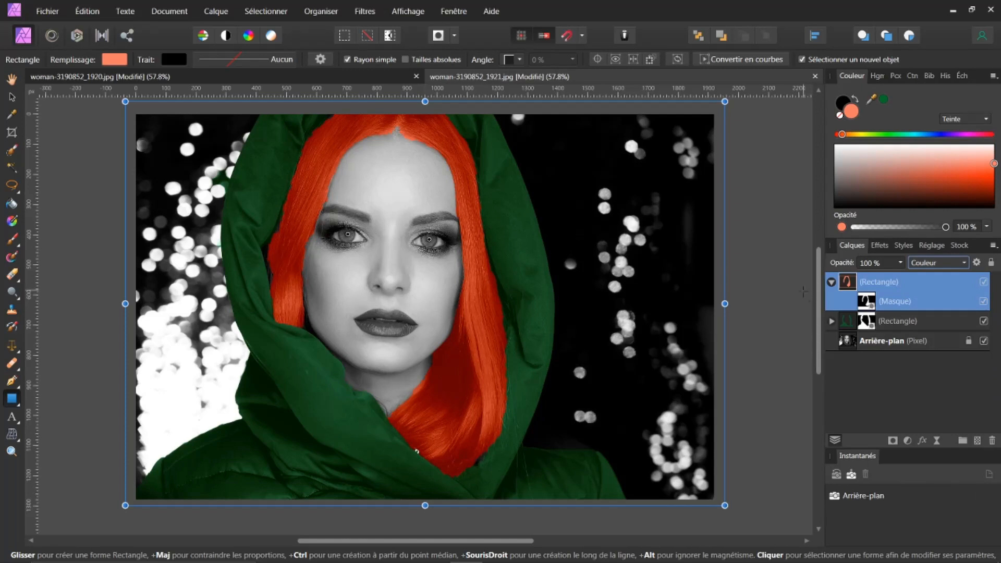
drag(843, 264, 796, 267)
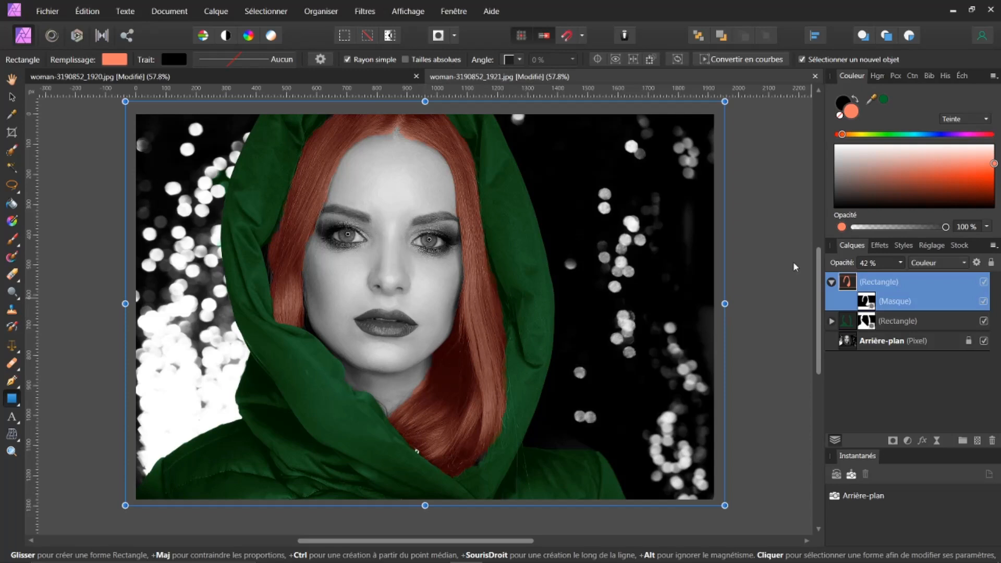
drag(795, 267, 792, 268)
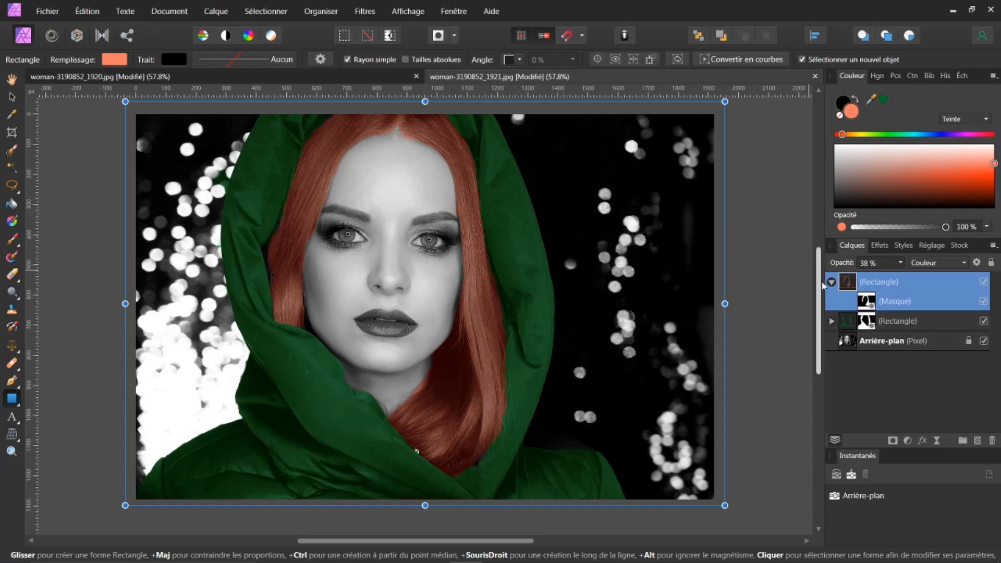
click(832, 283)
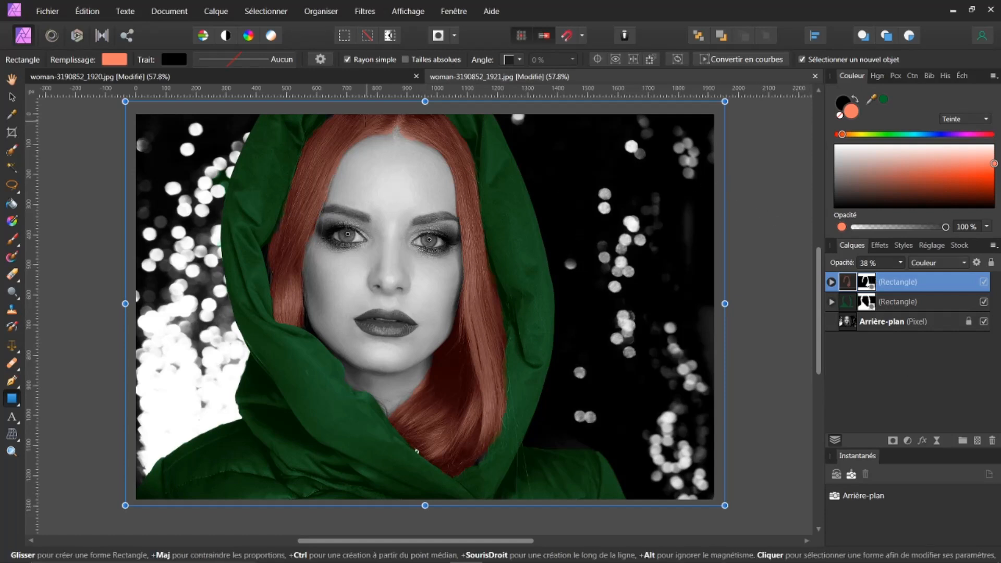
Compare the colourised portrait with the original colour photo woman-3190852_1920.jpg and return to woman-3190852_1921.jpg.
click(373, 78)
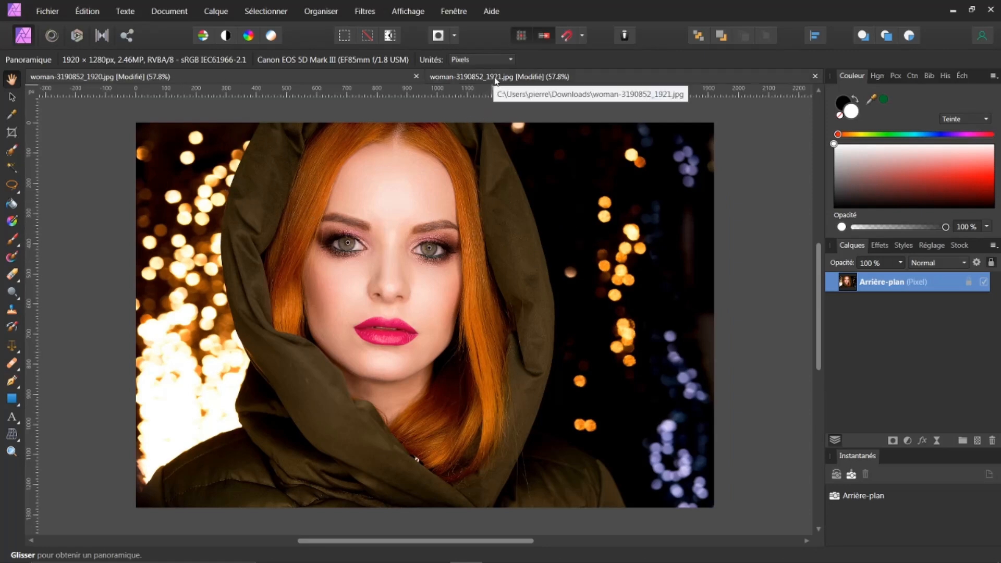
click(496, 79)
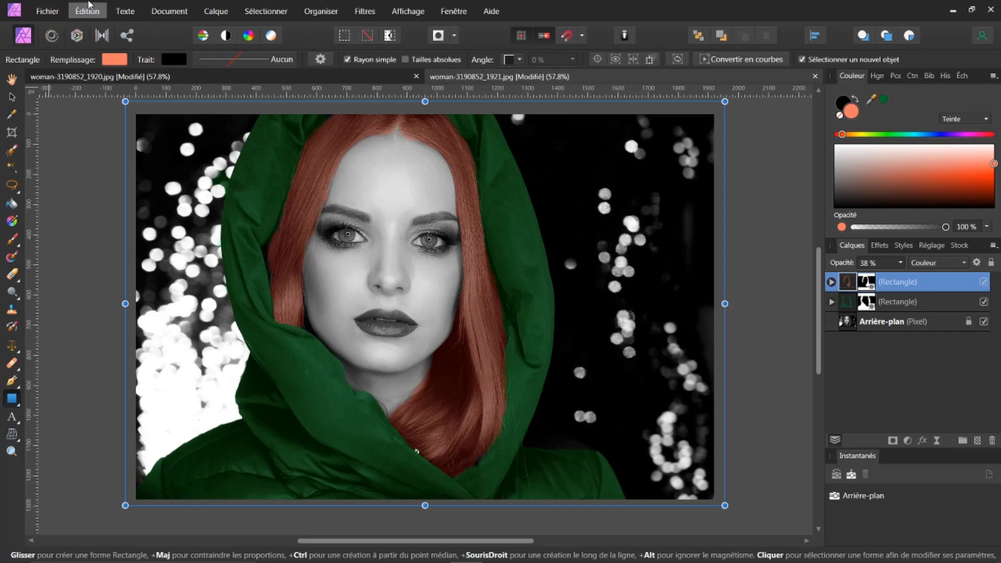
Open the recent image couleurs.jpg and copy its Arrière-plan layer.
click(48, 12)
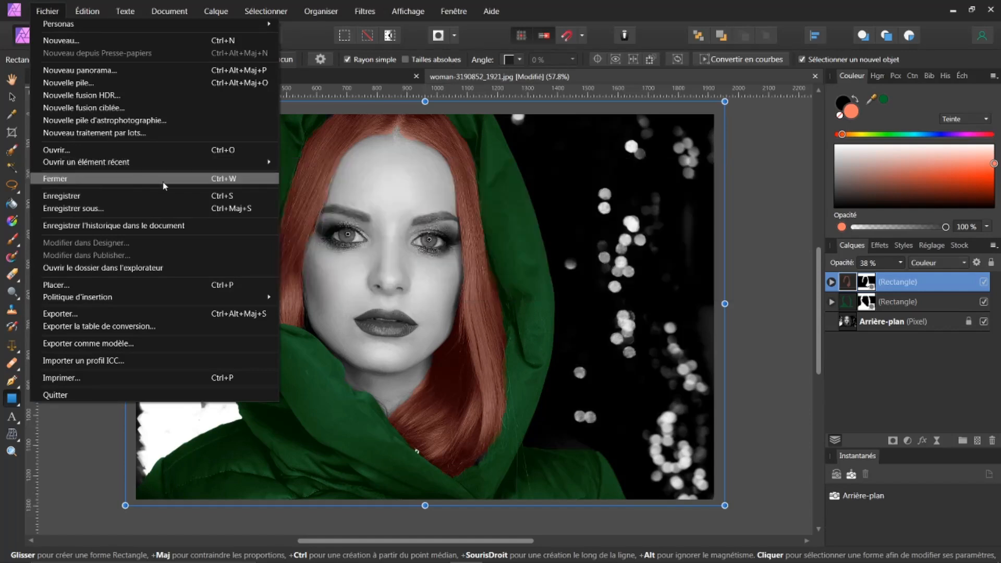
mouse_move(244, 162)
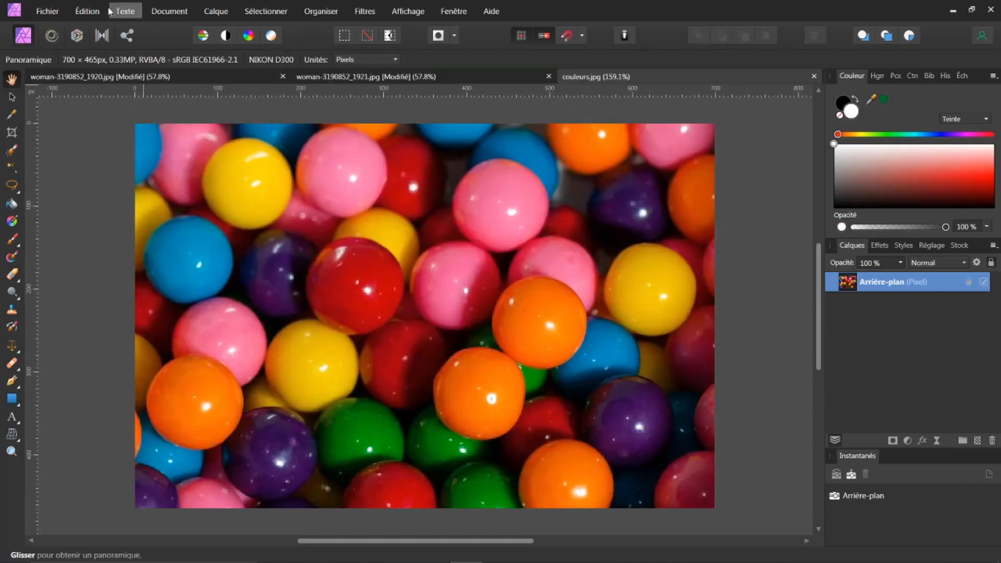
click(93, 12)
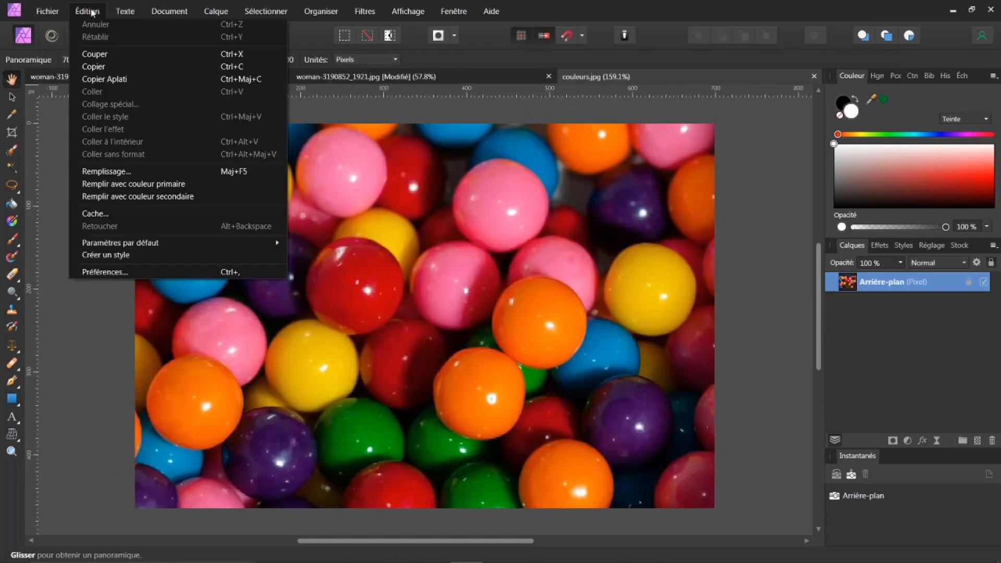
click(84, 68)
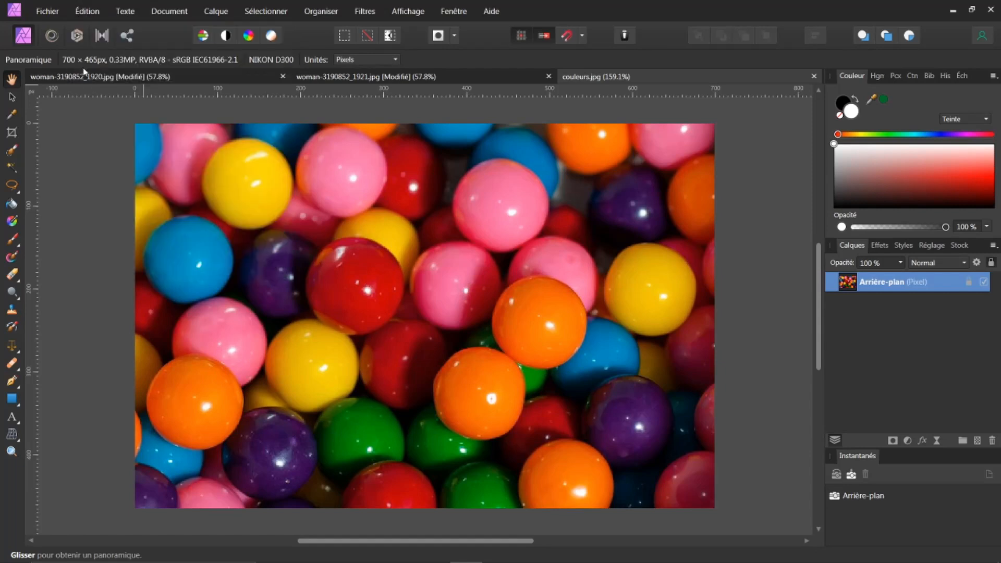
Paste the copied couleurs.jpg layer into woman-3190852_1921.jpg and enlarge it to cover the whole portrait.
click(379, 78)
key(m)
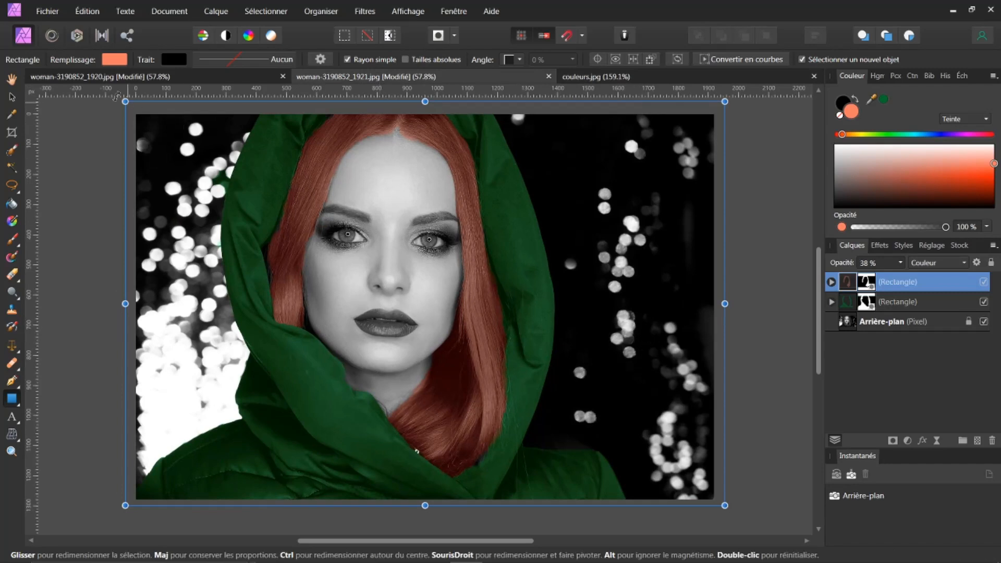
click(89, 12)
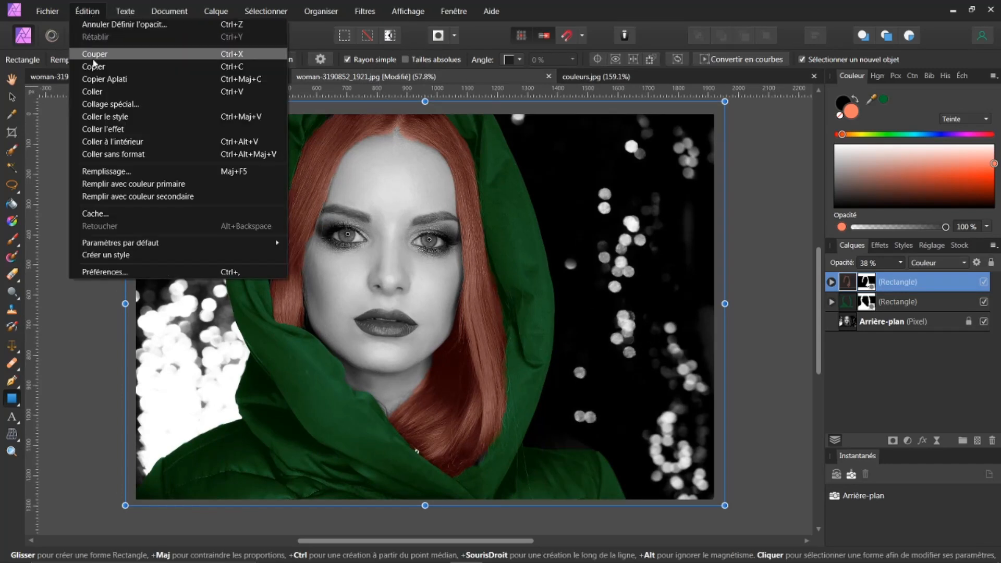
click(94, 92)
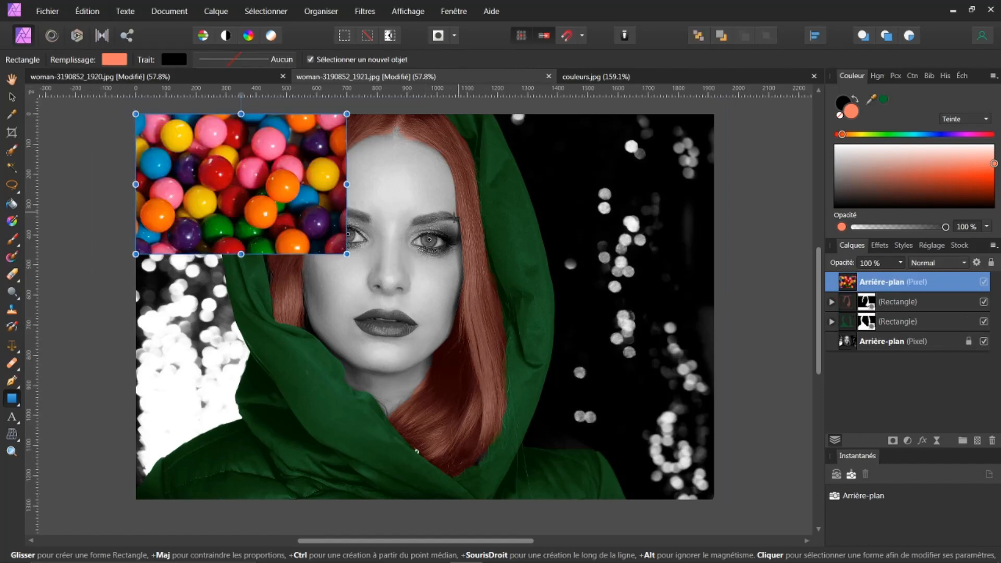
drag(346, 252, 721, 485)
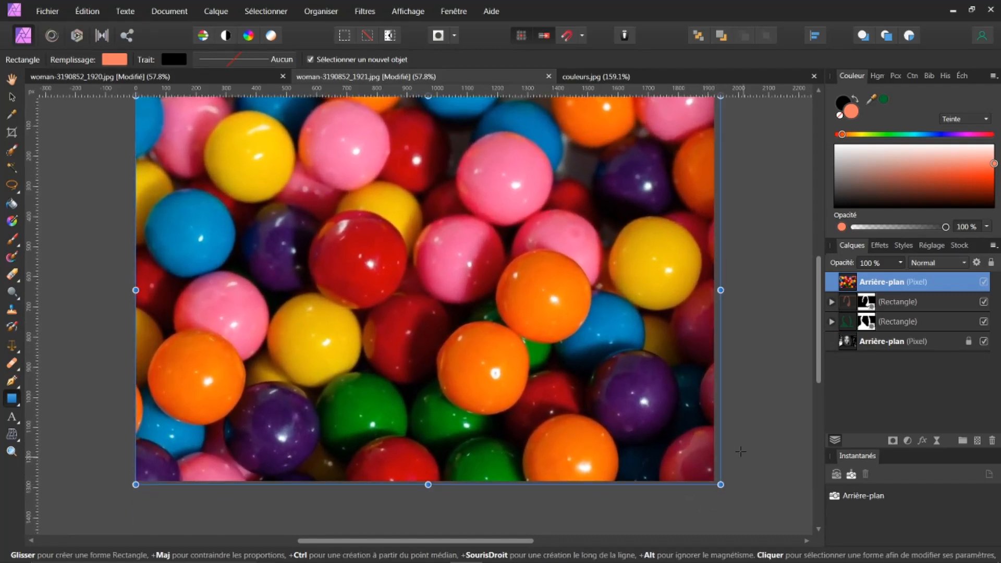
mouse_move(820, 320)
mouse_down()
mouse_move(818, 304)
mouse_move(815, 321)
mouse_up()
double_click(896, 282)
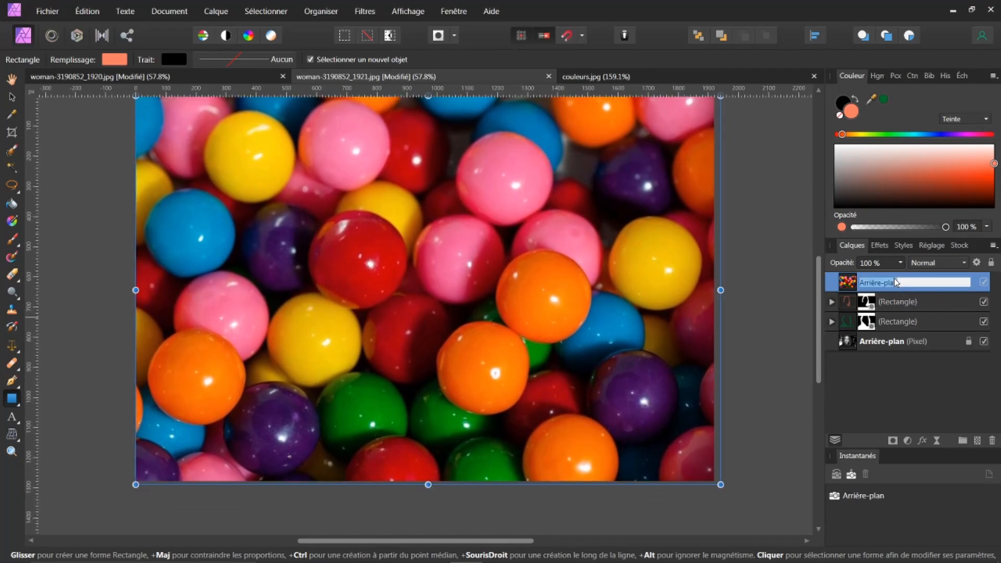
click(845, 284)
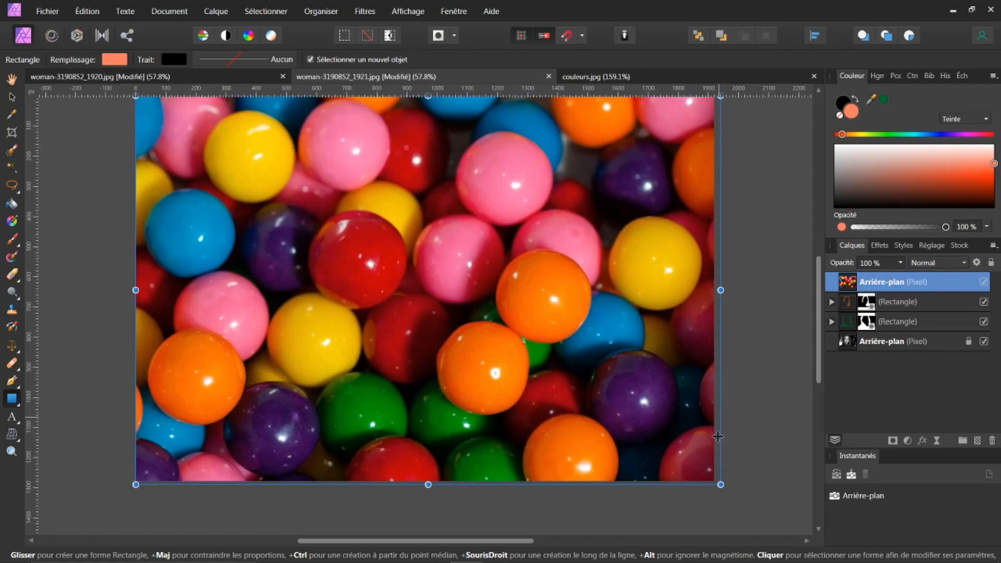
scroll(819, 313, up, 2)
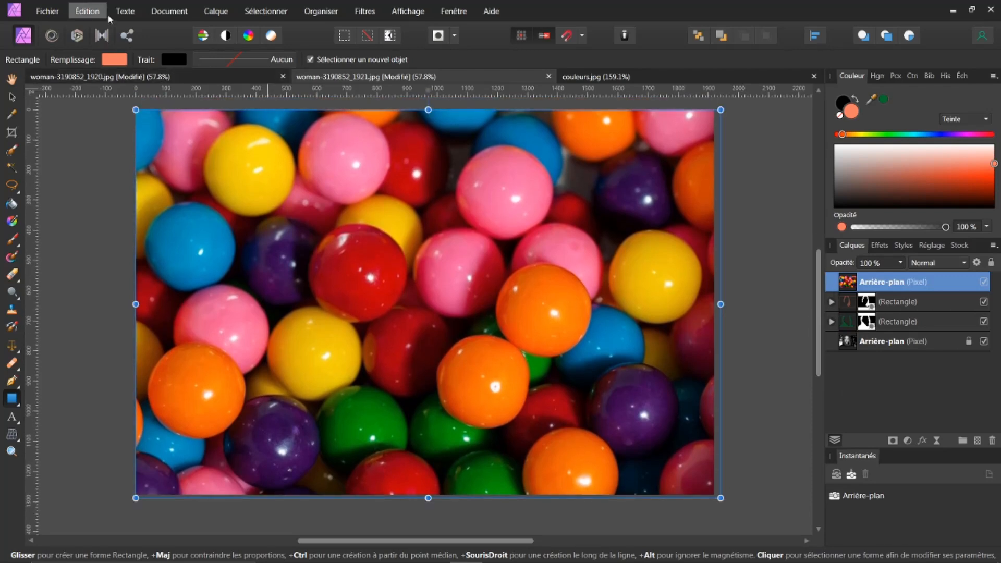
Load the saved selection arriere plan femme.afselection and mask the pasted coloured-balls layer with it.
click(267, 11)
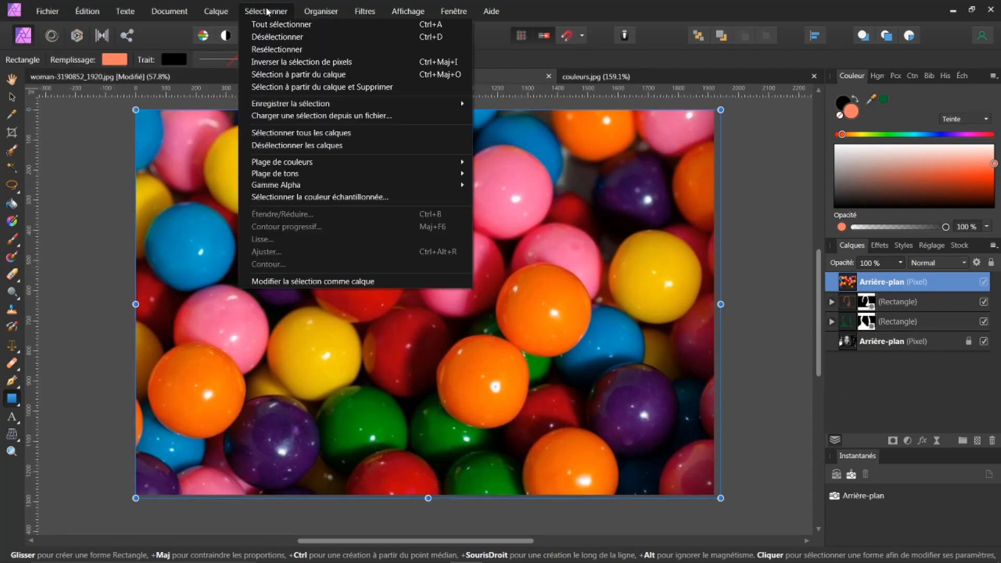
click(302, 115)
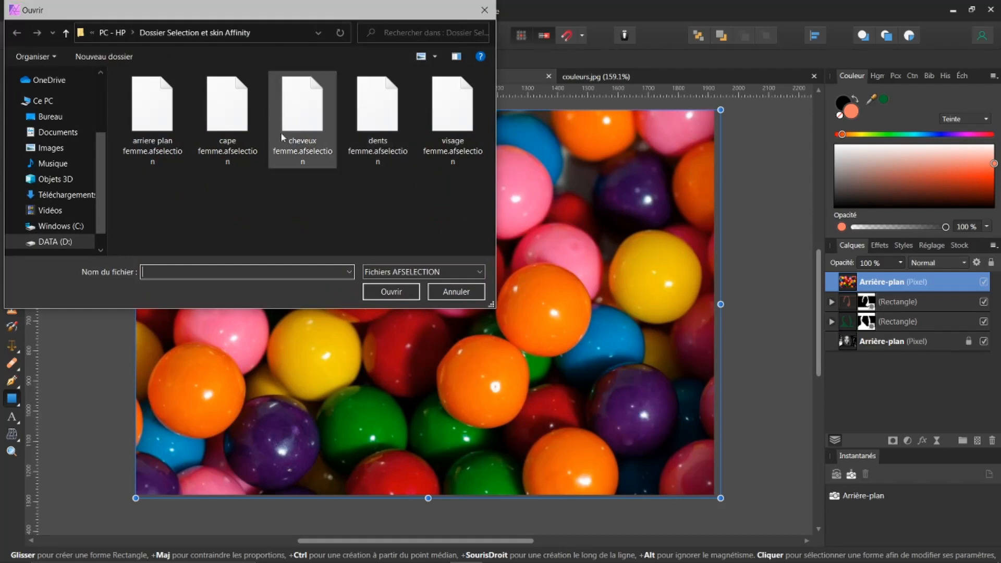
click(154, 104)
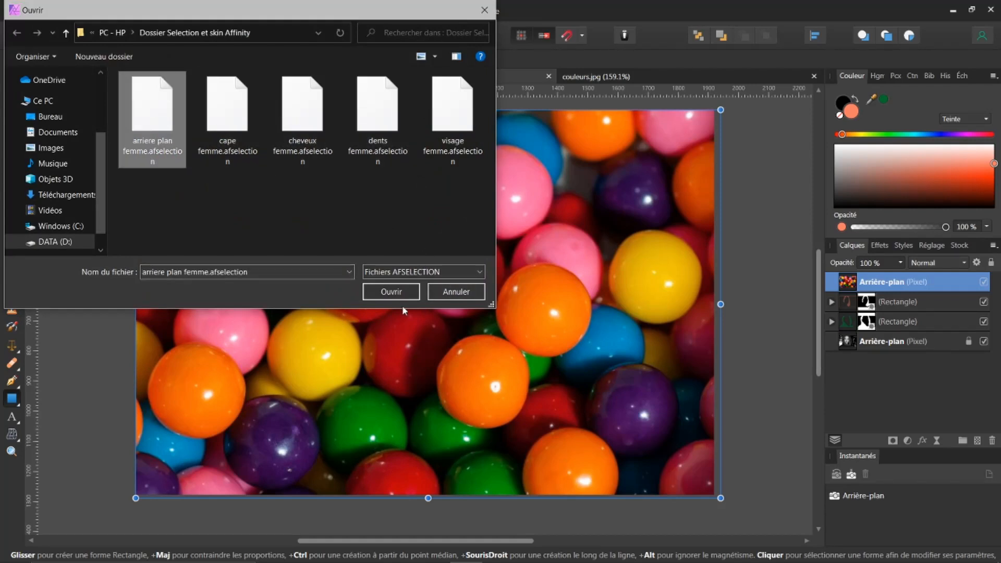
click(393, 291)
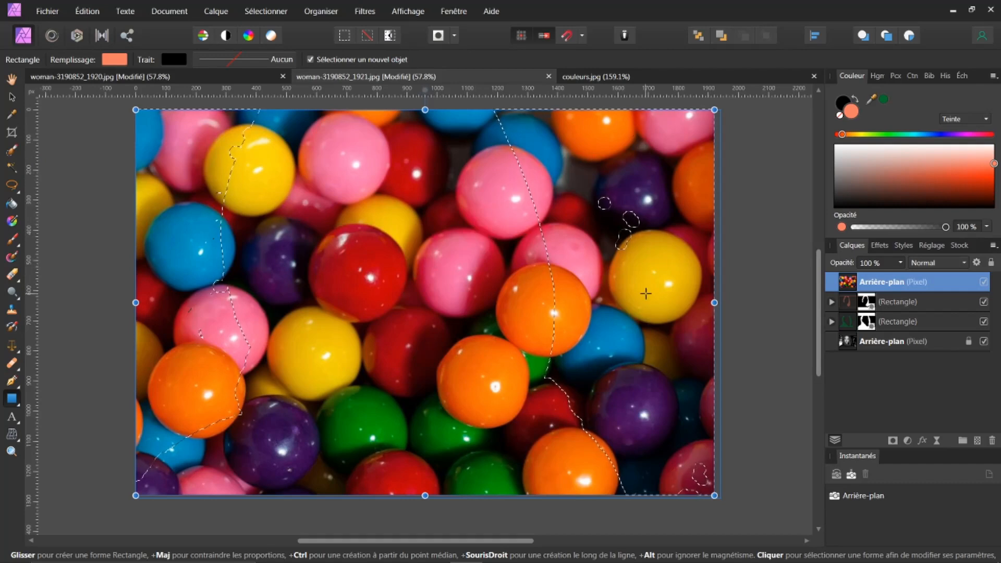
click(894, 441)
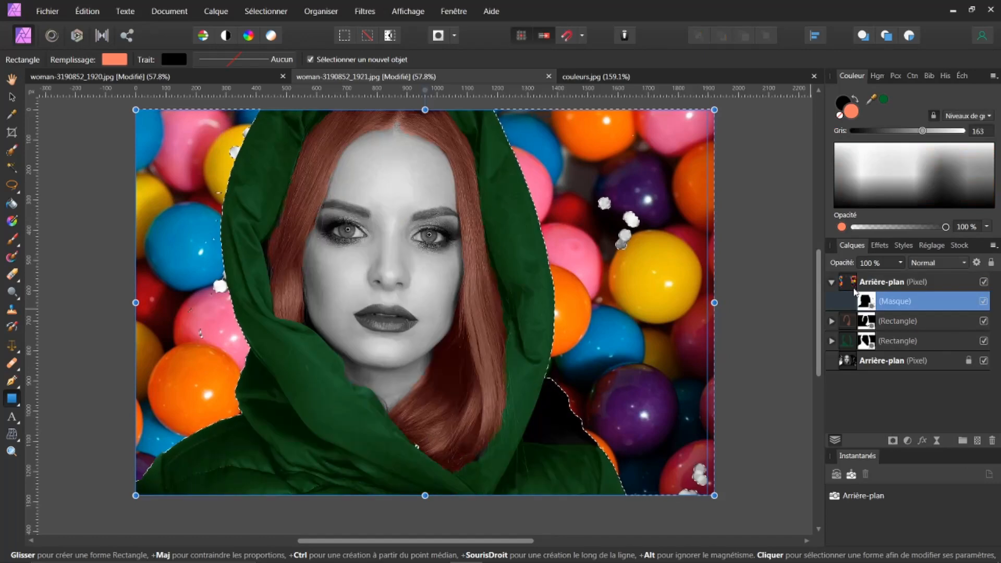
Set the coloured-balls layer's blend mode to Couleur and deselect the background selection.
click(895, 288)
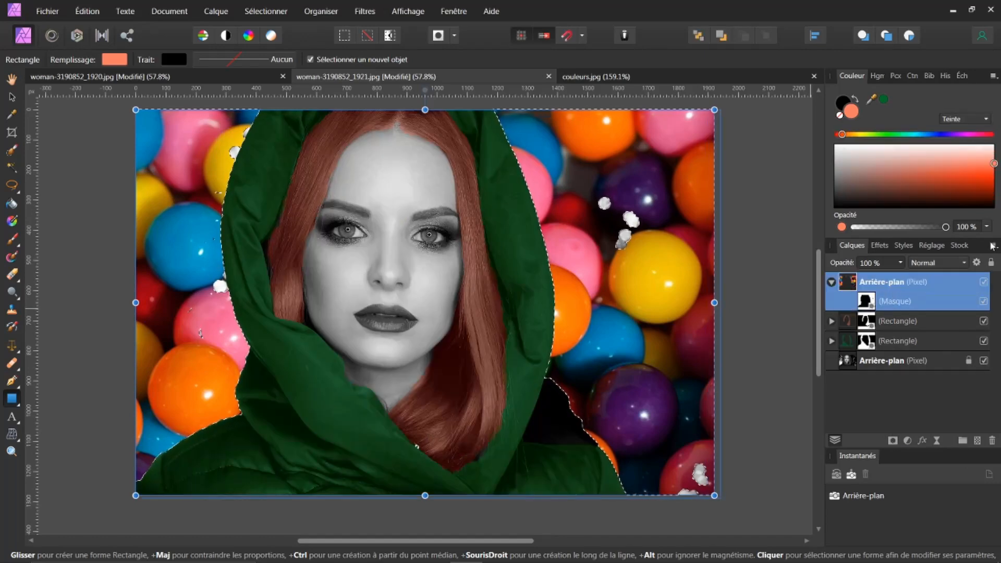
click(964, 263)
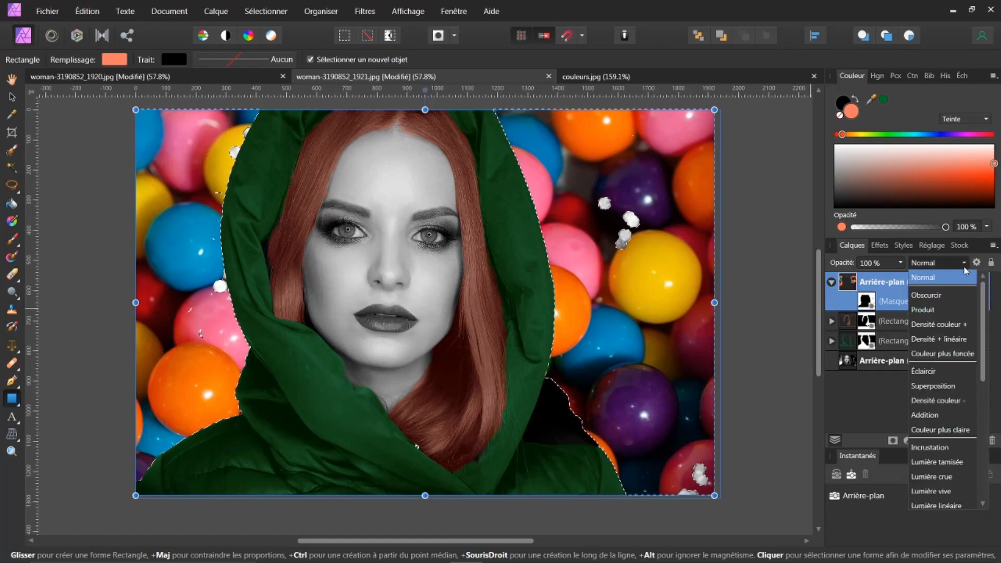
drag(985, 308, 986, 406)
click(942, 383)
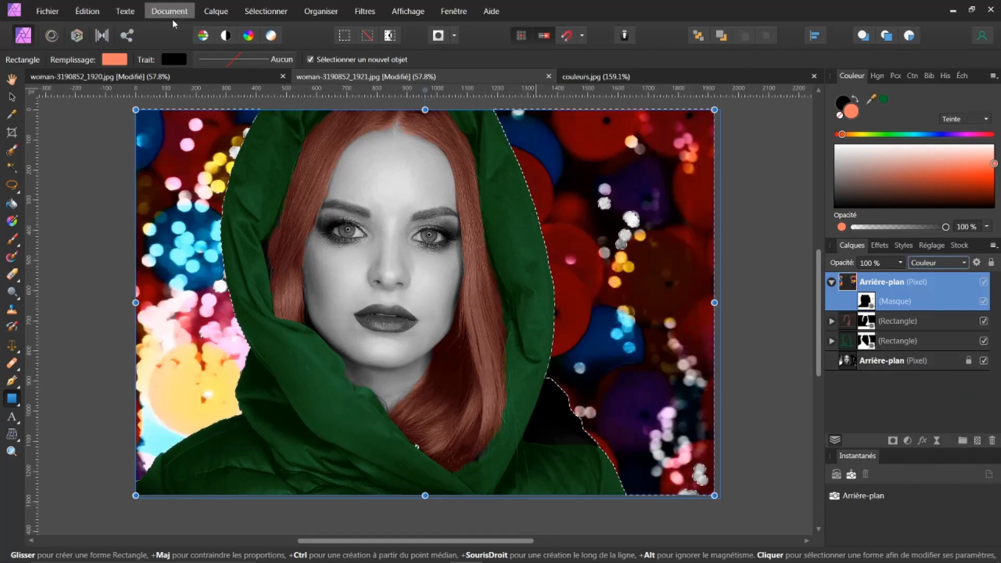
click(263, 11)
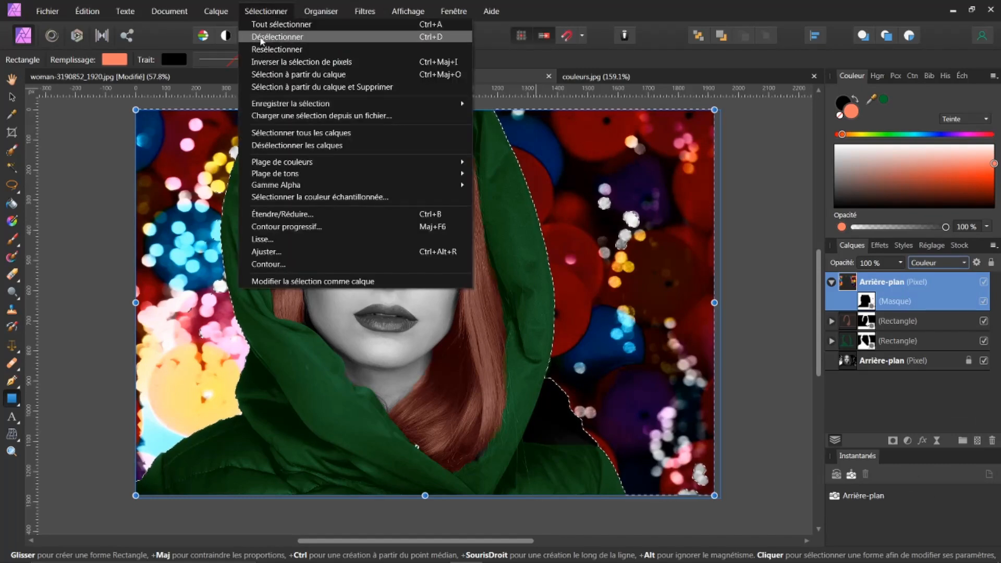
click(262, 37)
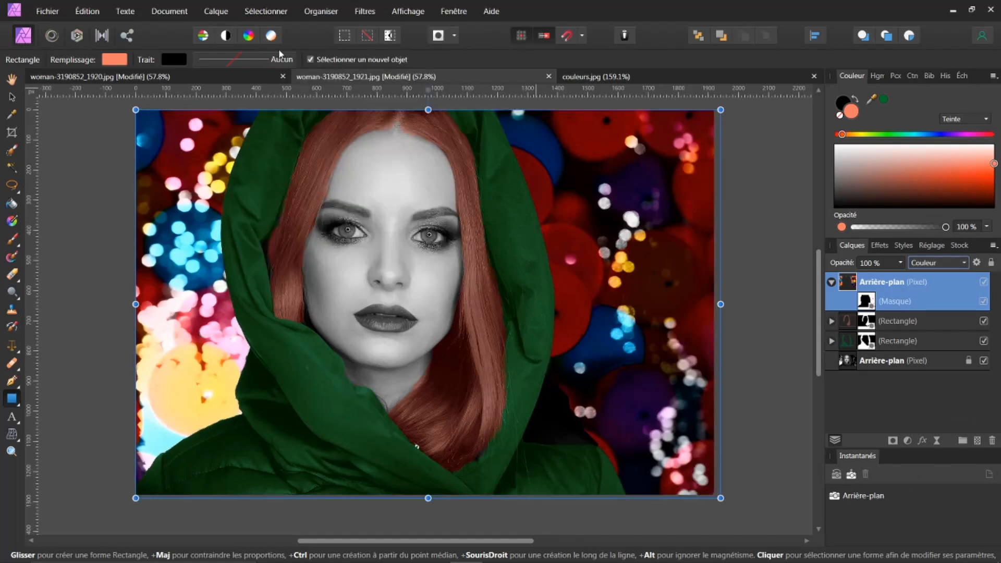
Move the masked coloured-balls layer directly above the black-and-white portrait layer and lower its opacity to 52 %.
click(832, 282)
drag(849, 286, 856, 335)
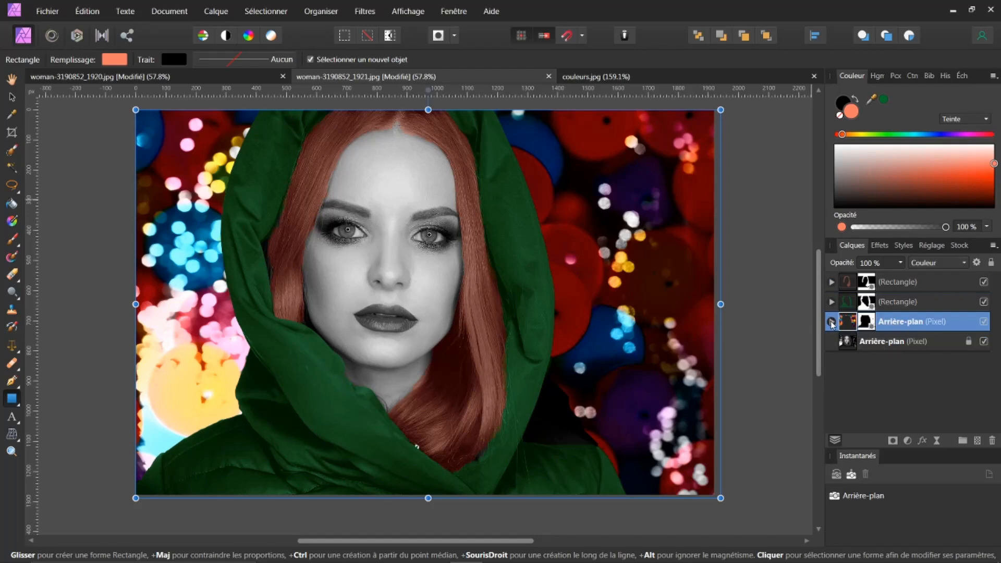
click(831, 322)
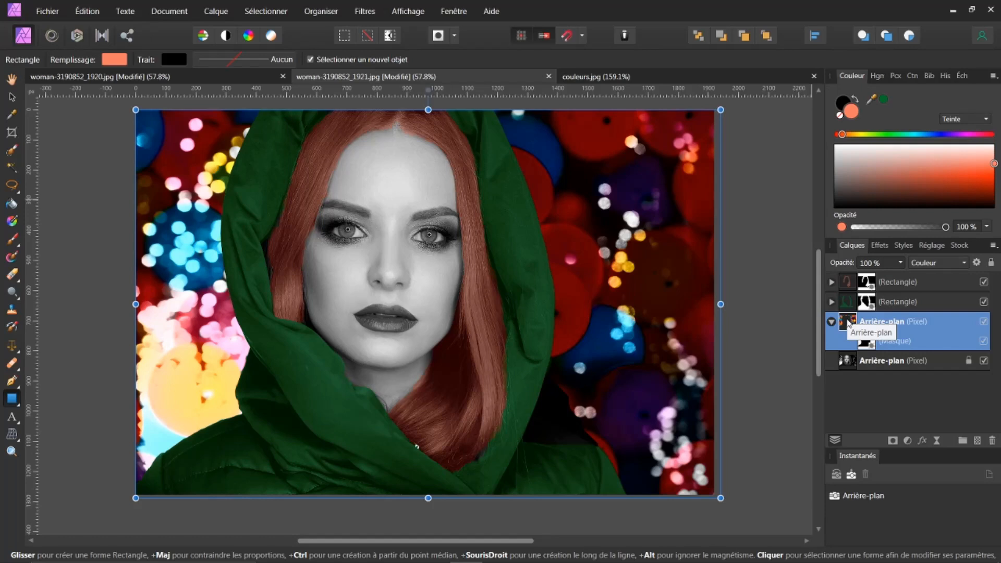
click(831, 322)
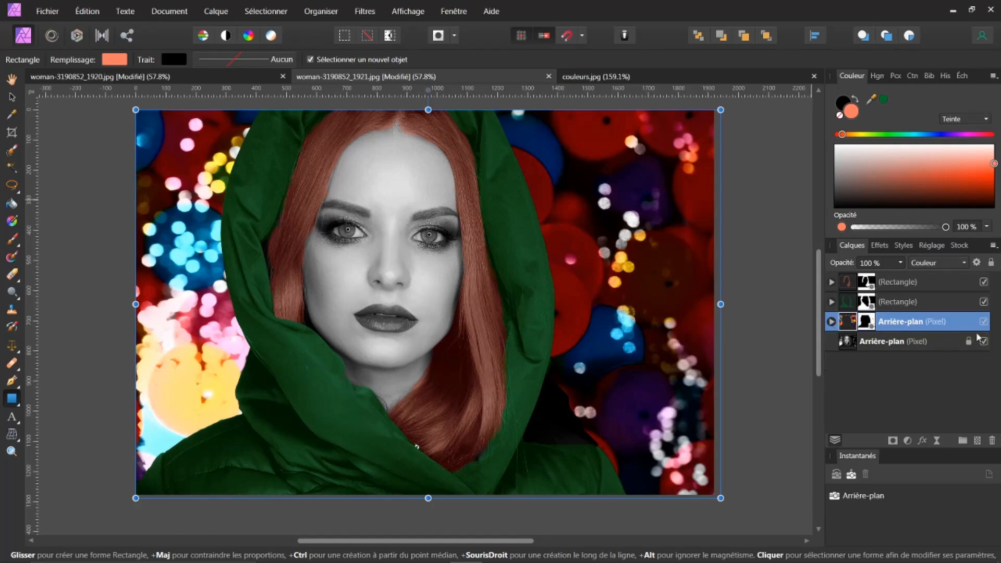
click(831, 322)
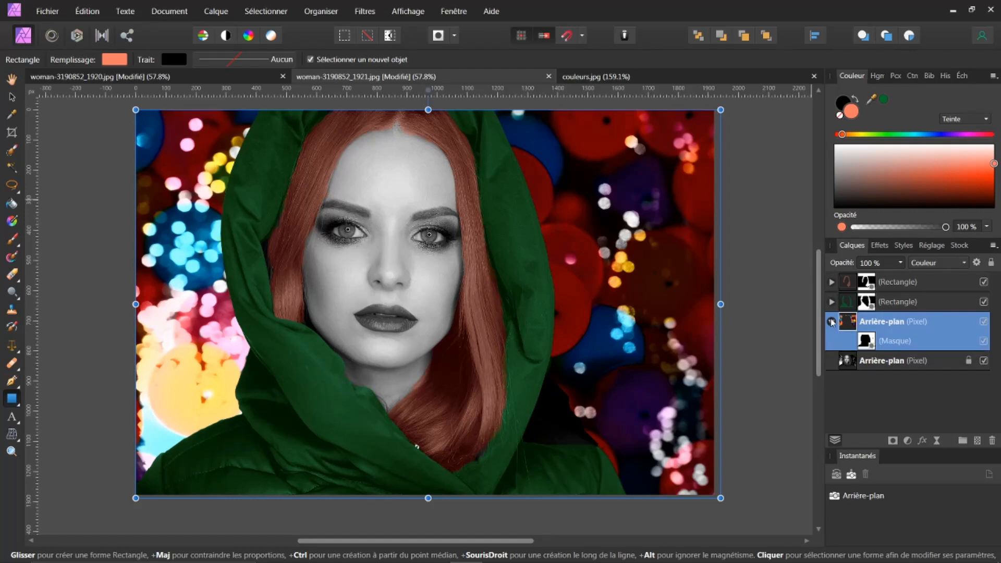
click(831, 322)
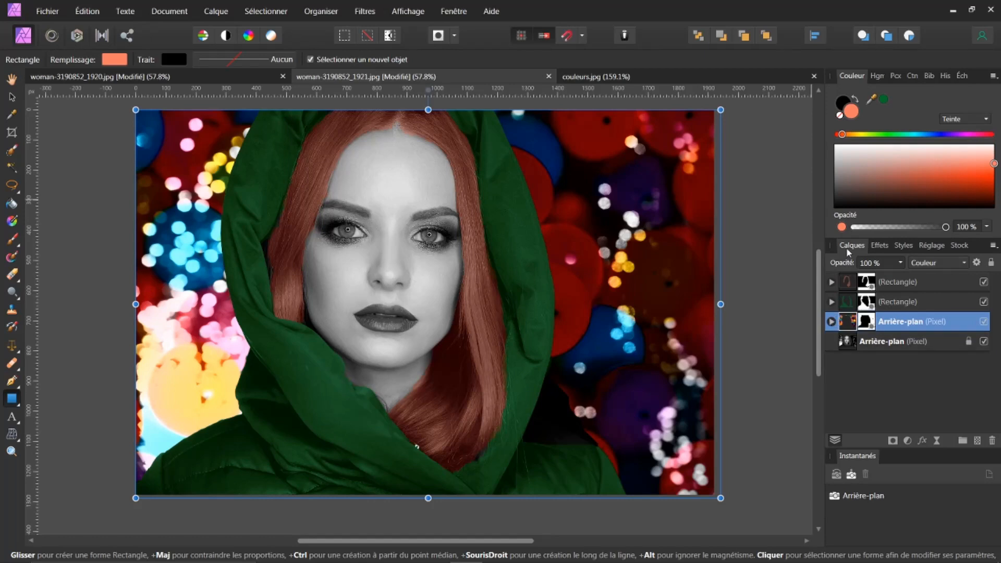
drag(843, 261, 796, 258)
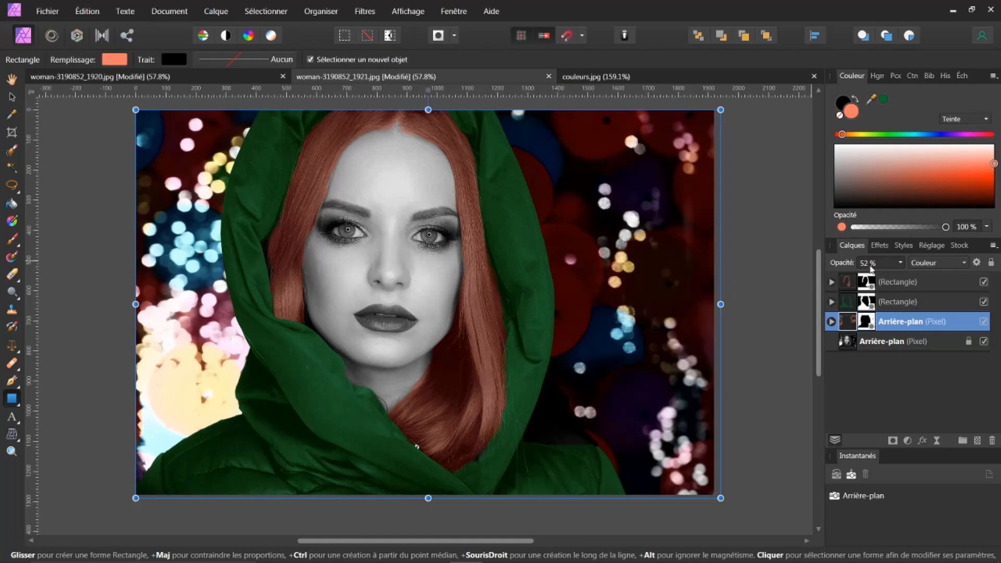
click(847, 284)
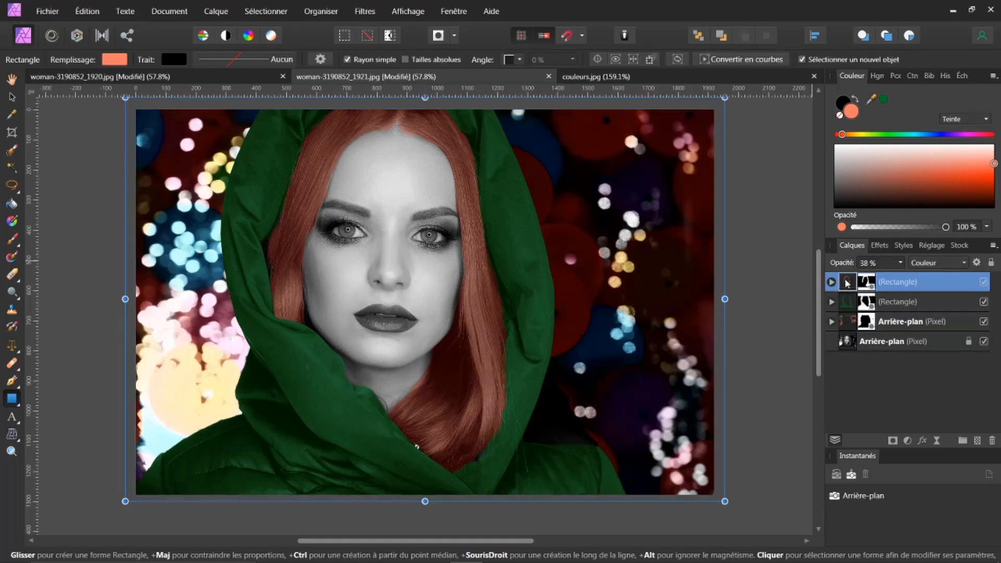
click(862, 343)
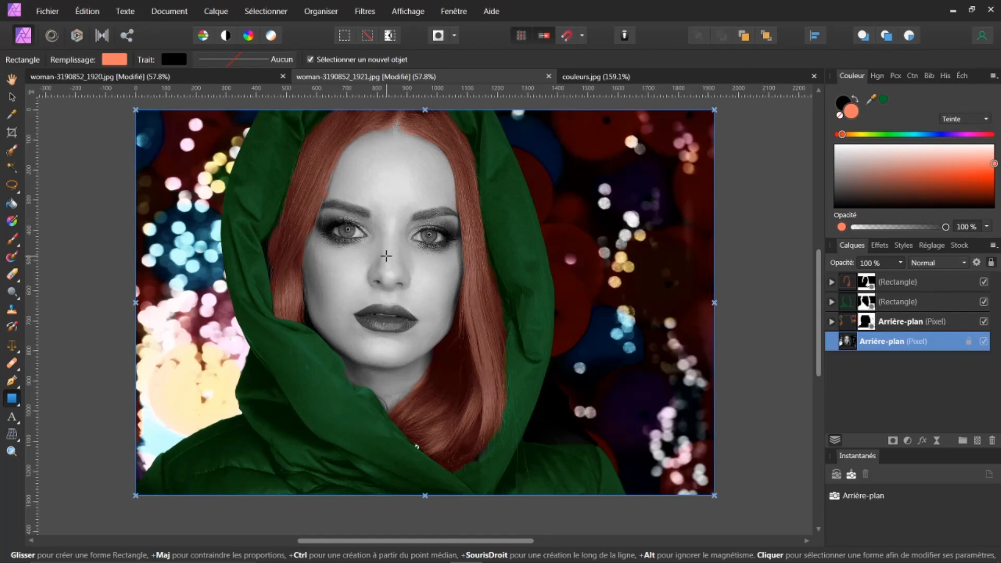
click(45, 13)
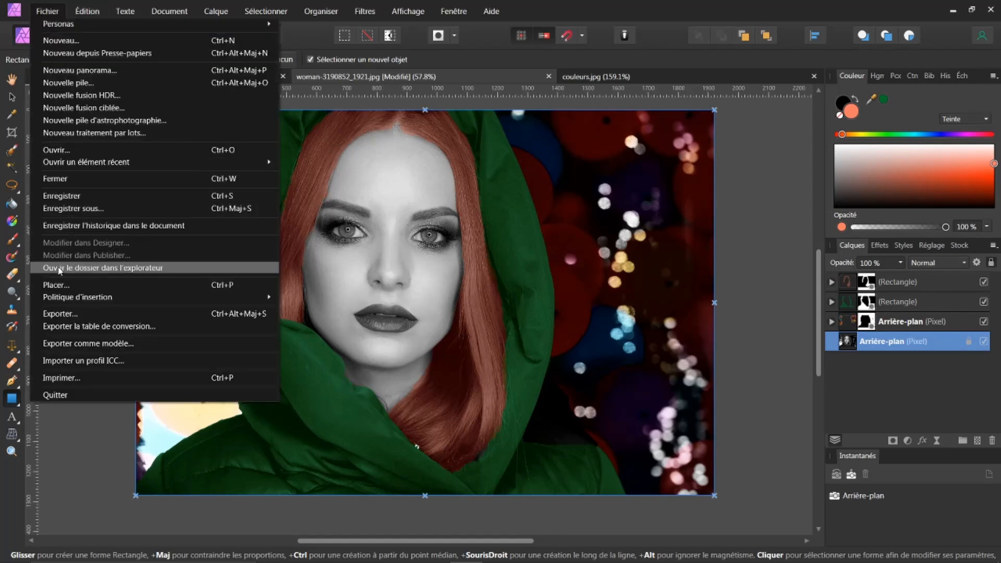
click(55, 286)
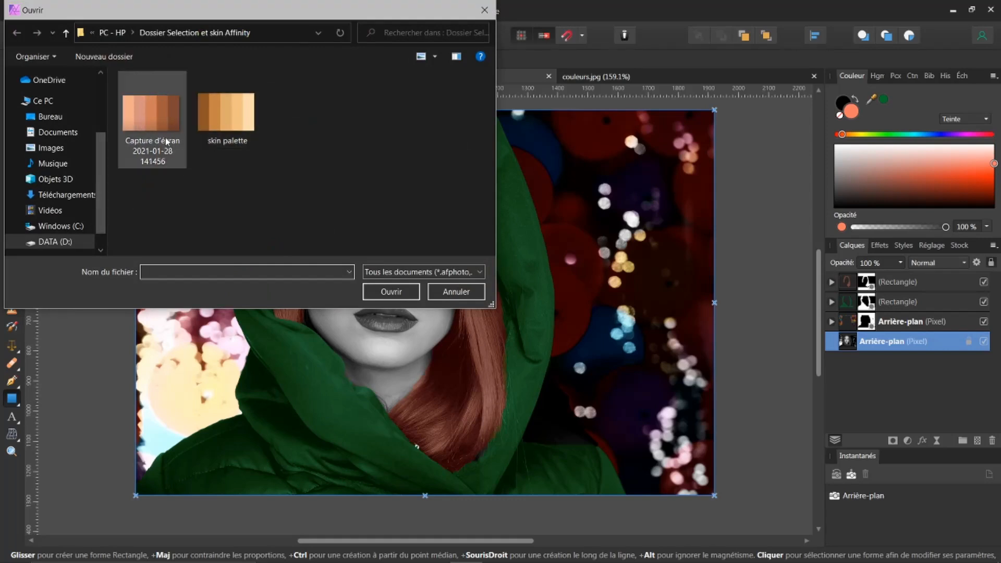
click(157, 119)
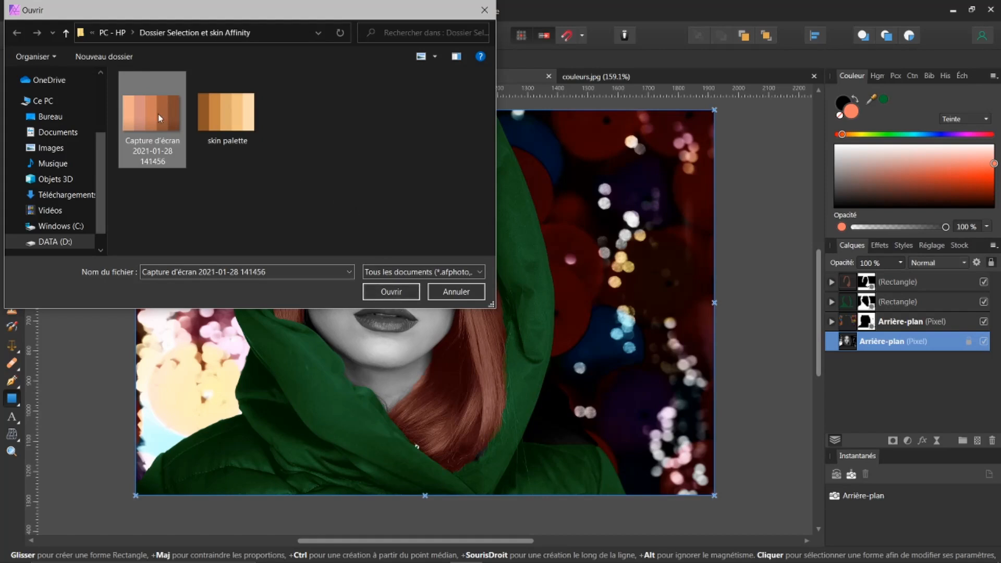
click(393, 292)
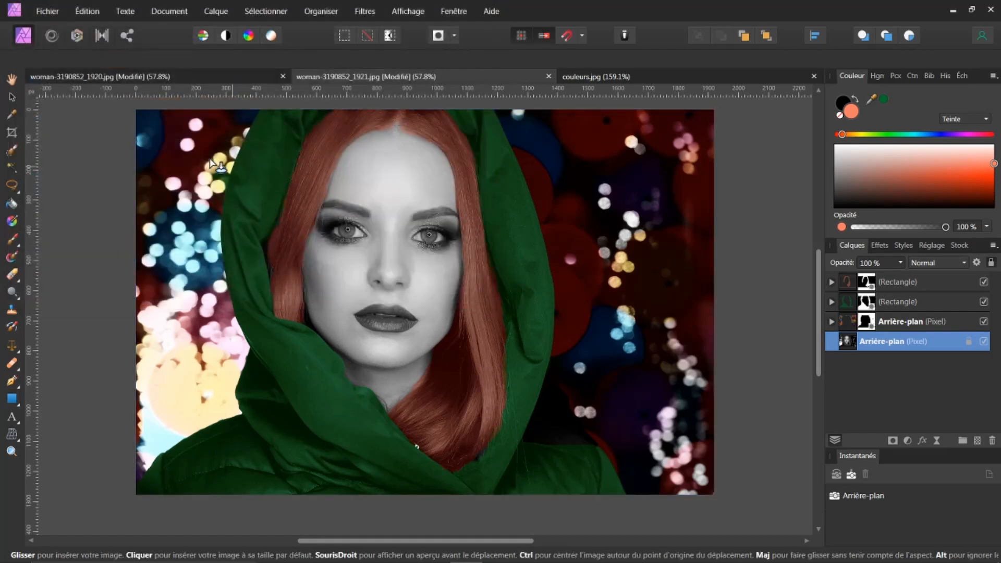
drag(143, 114, 304, 253)
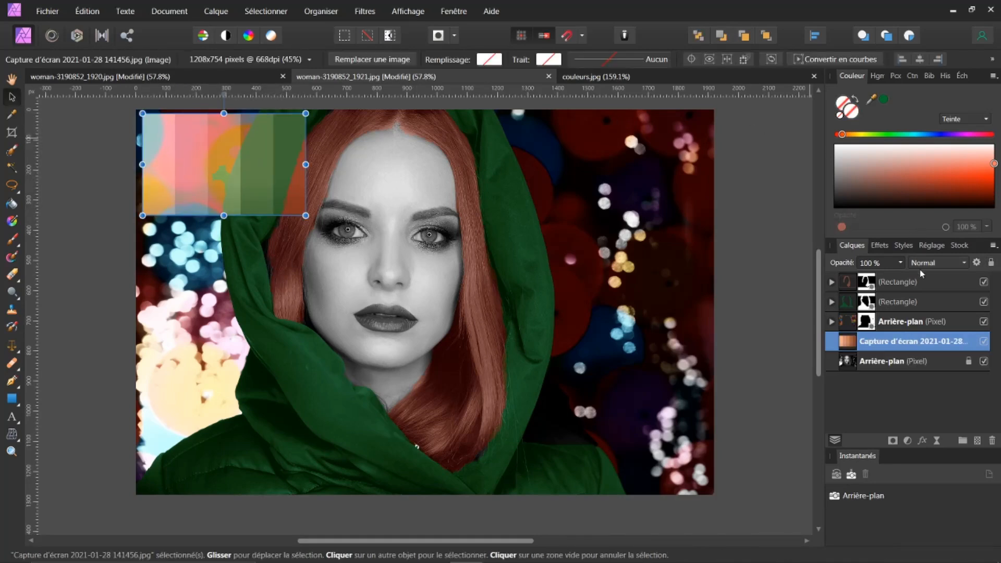
drag(850, 343, 854, 275)
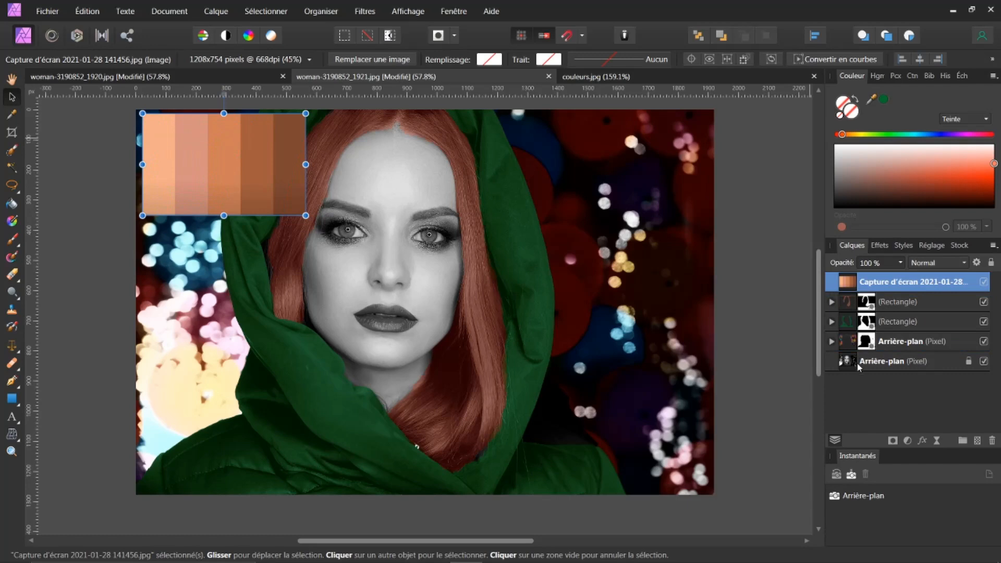
Add a Courbe de transfert et de dégradés adjustment directly above the black-and-white portrait layer, keeping its dialog clear of the face.
click(875, 365)
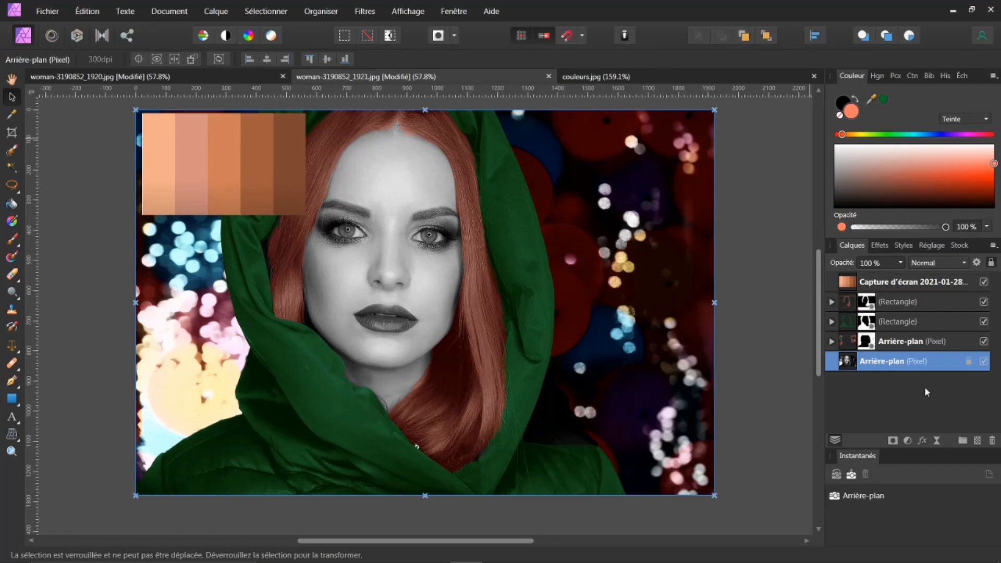
right_click(854, 361)
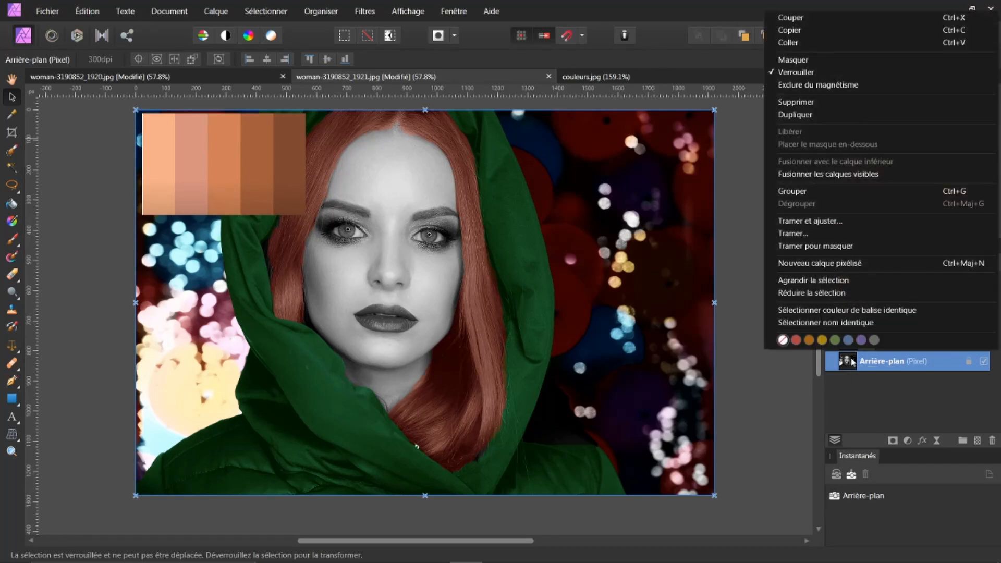
click(862, 398)
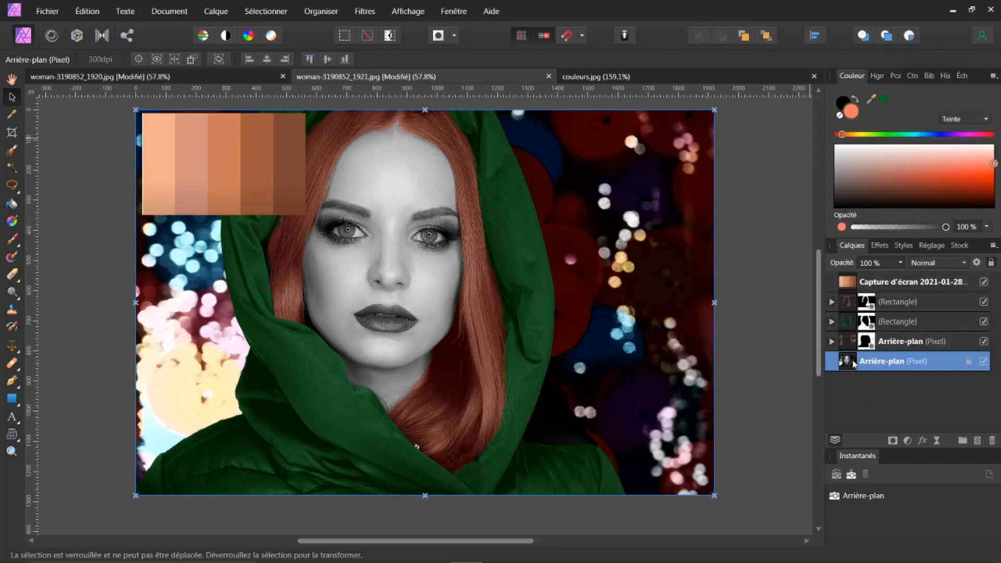
click(908, 443)
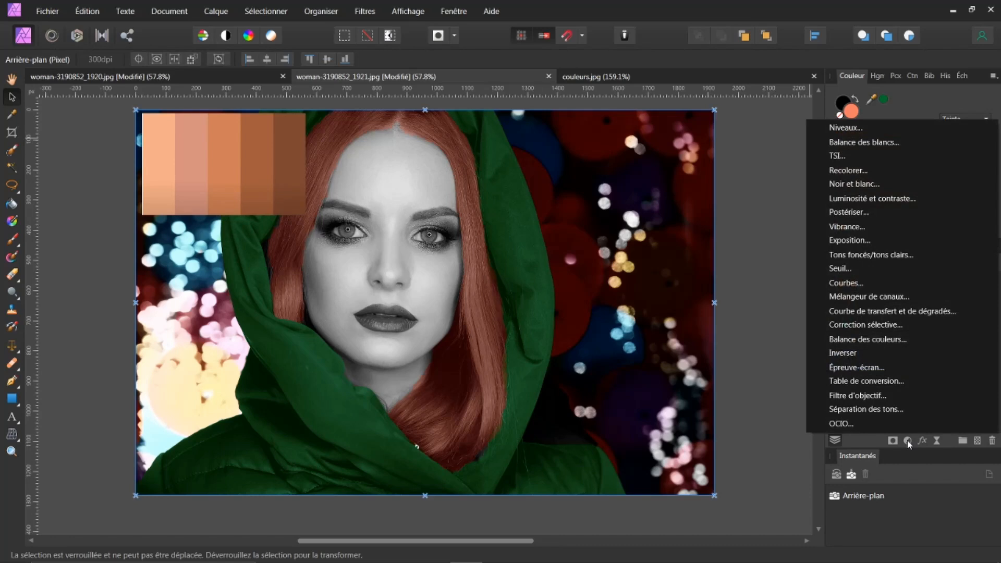
click(903, 311)
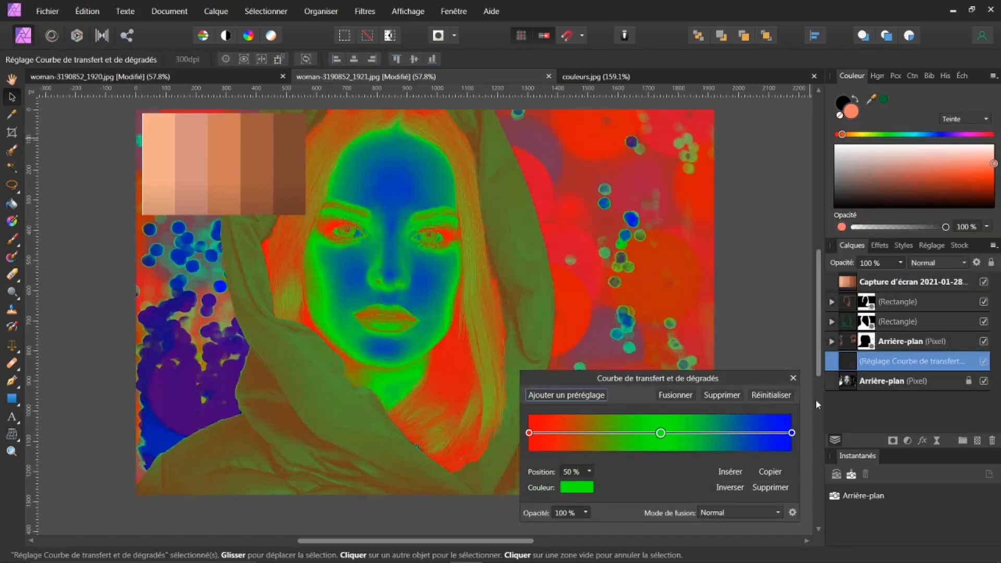
drag(751, 373, 761, 262)
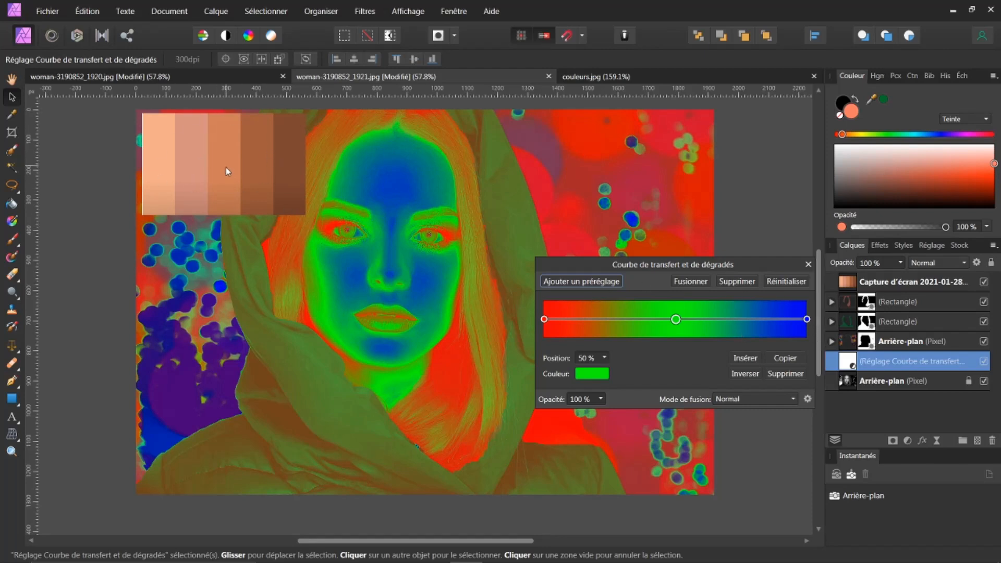
Insert two additional colour stops at 25 % and 75 % in the gradient map.
click(545, 320)
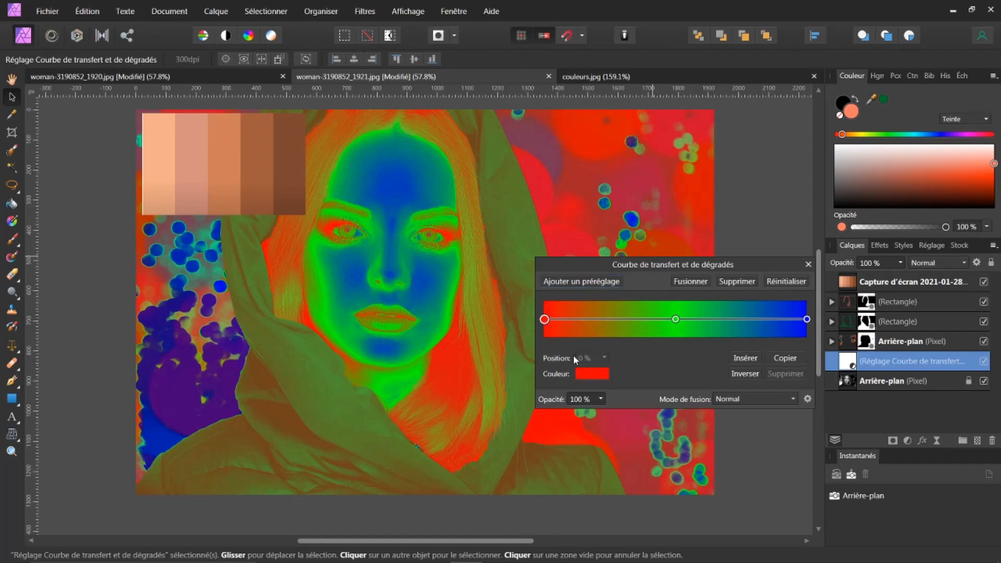
click(746, 358)
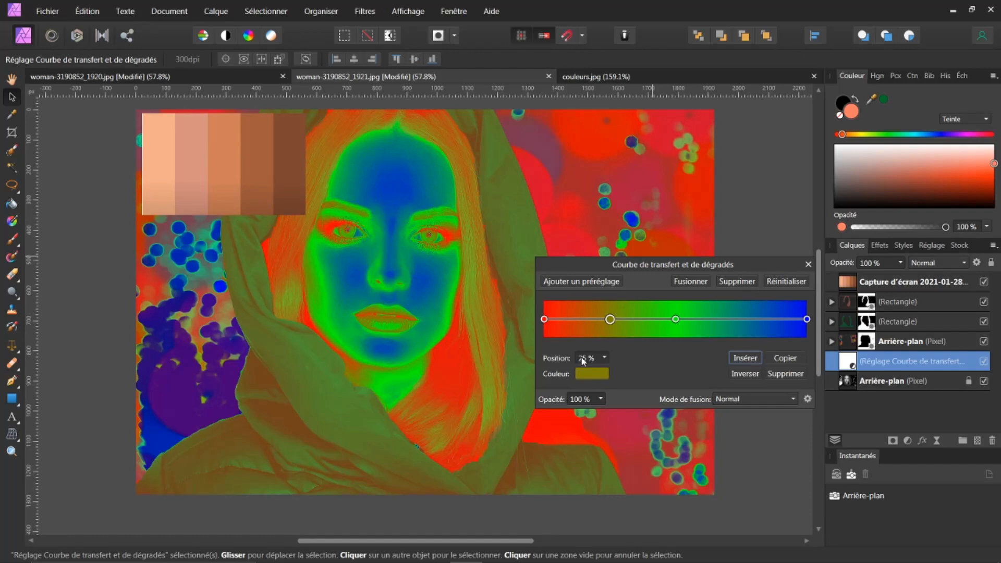
click(676, 320)
click(745, 359)
drag(743, 320, 743, 322)
click(807, 319)
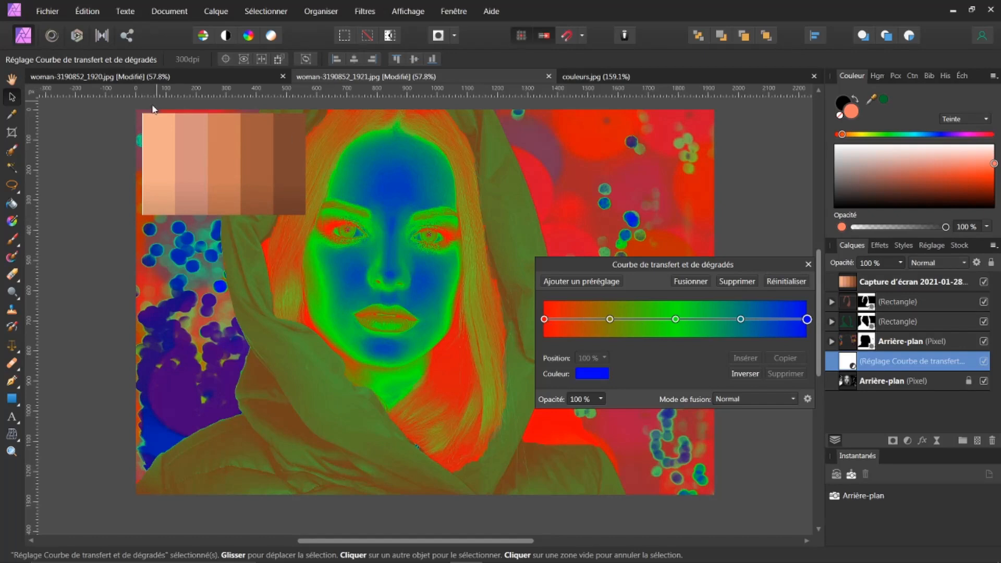
Colour the gradient's 0 % stop with the palette's darkest brown and its 25 % stop with the second-darkest brown.
click(545, 319)
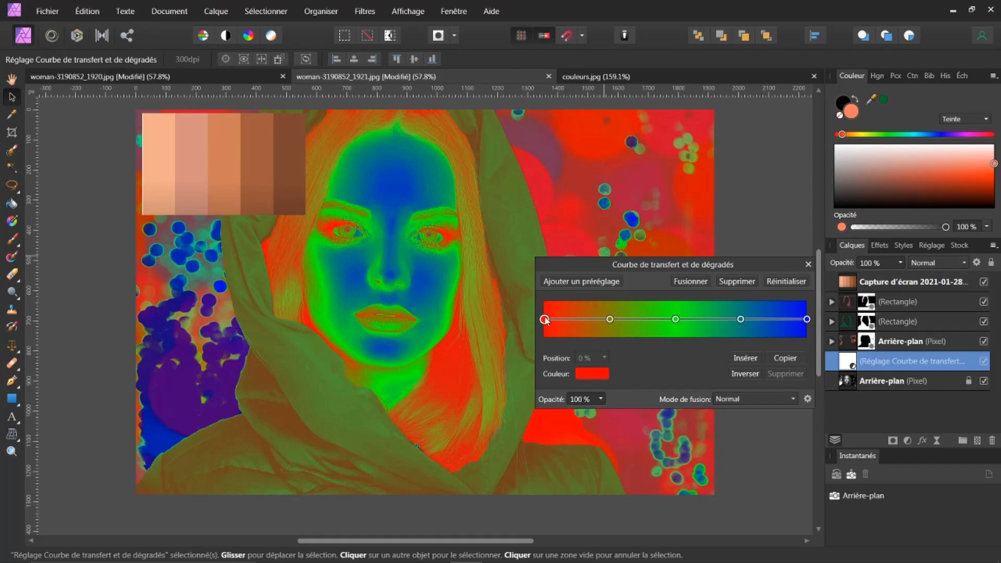
click(595, 376)
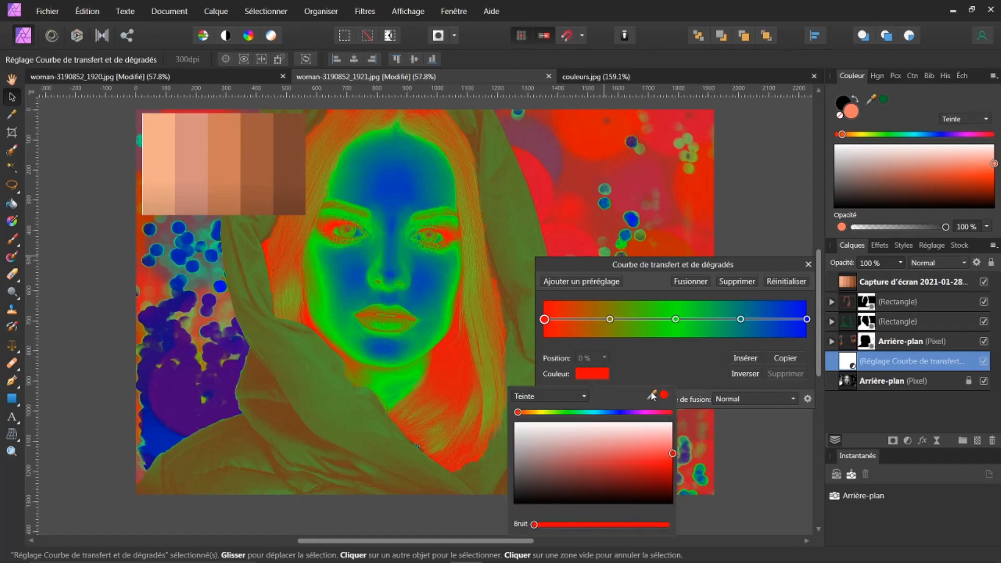
drag(652, 396, 291, 171)
click(665, 394)
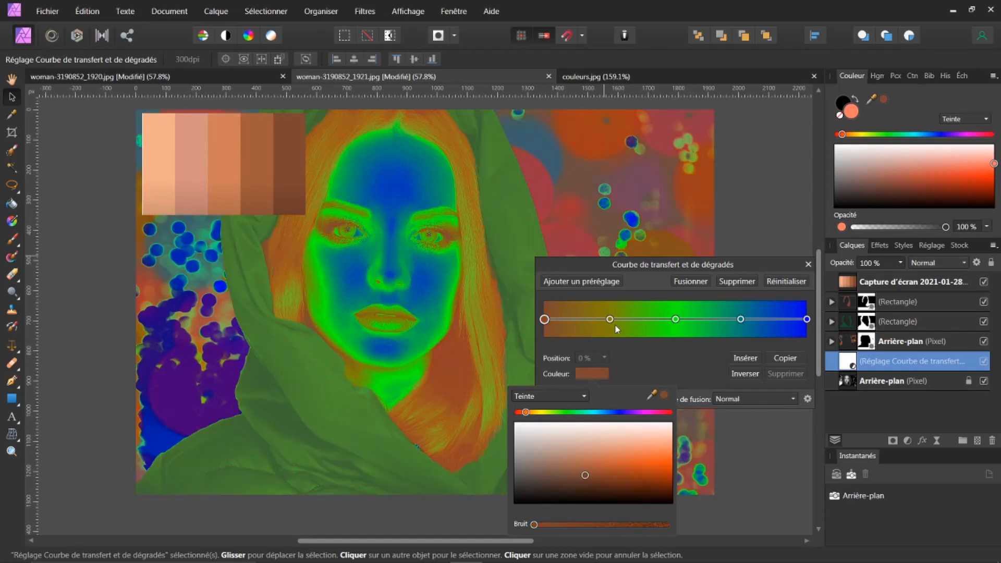
click(692, 362)
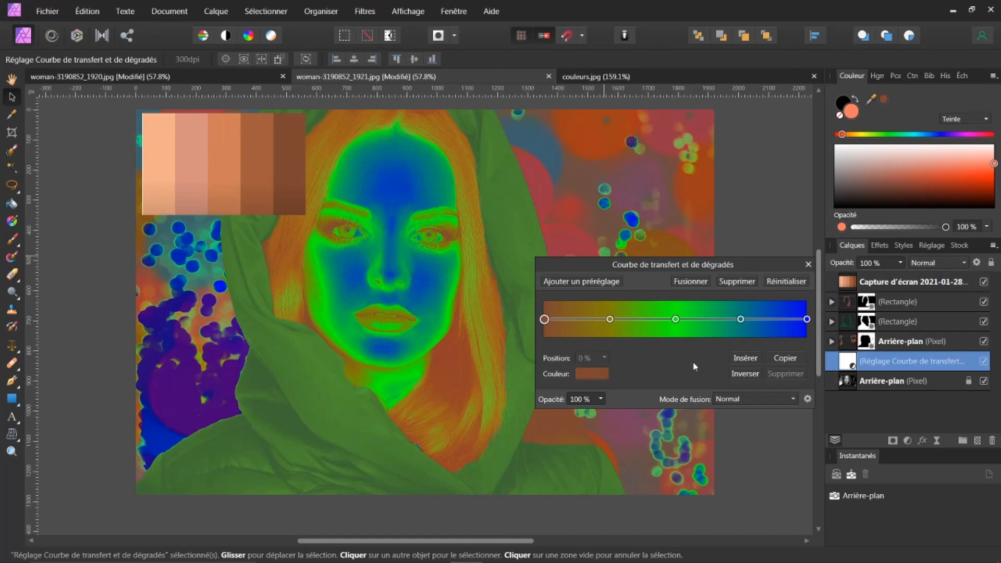
click(610, 319)
click(591, 371)
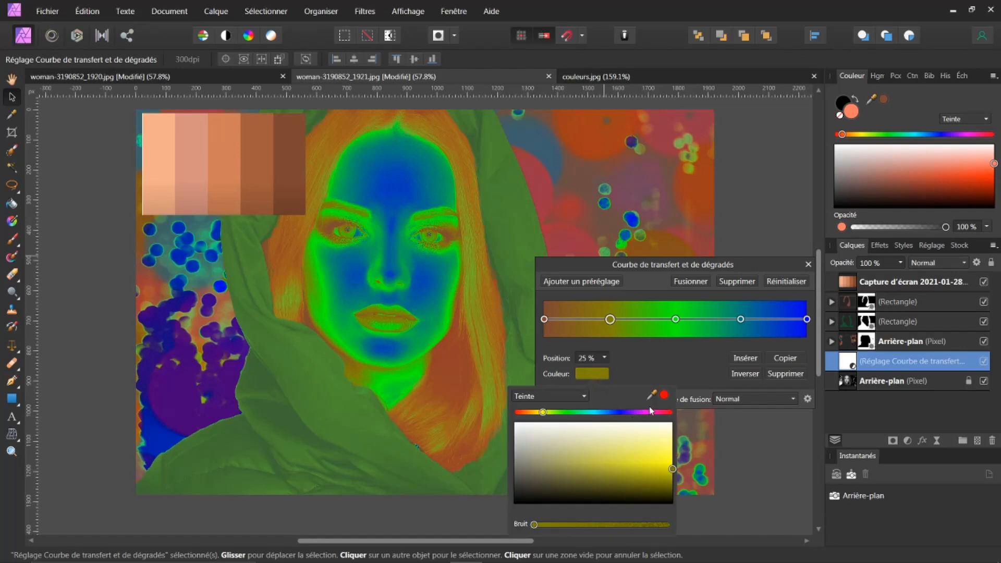
drag(645, 395, 262, 186)
click(666, 395)
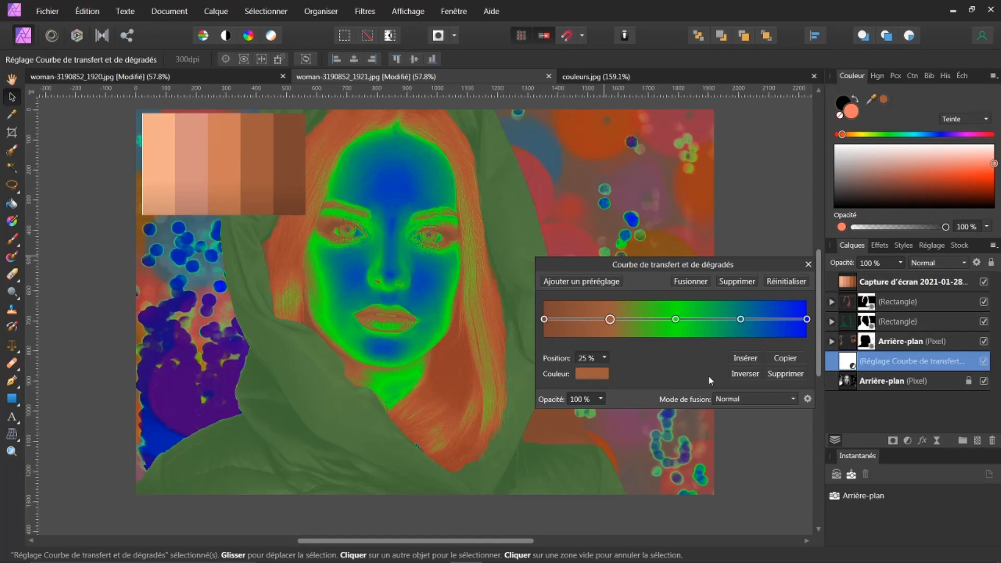
Colour the gradient's 50 % stop with the palette's middle orange-tan swatch and its 75 % stop with the pink swatch.
click(676, 319)
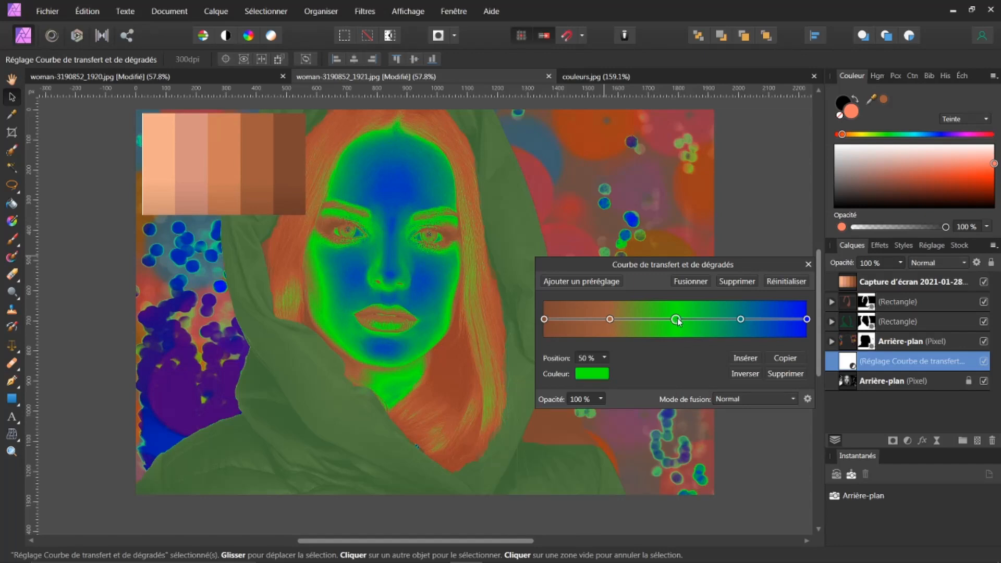
click(604, 374)
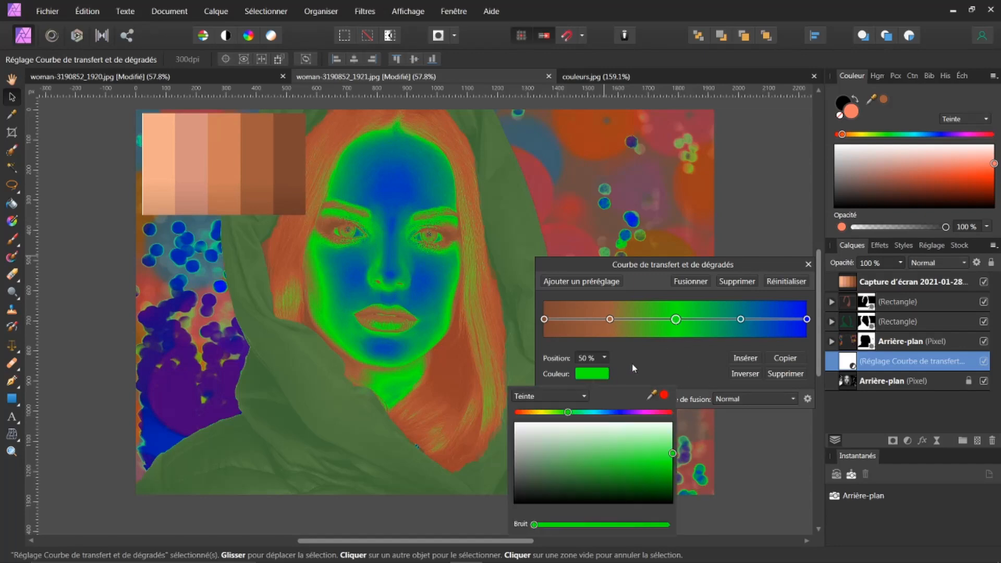
drag(651, 392, 227, 189)
click(665, 395)
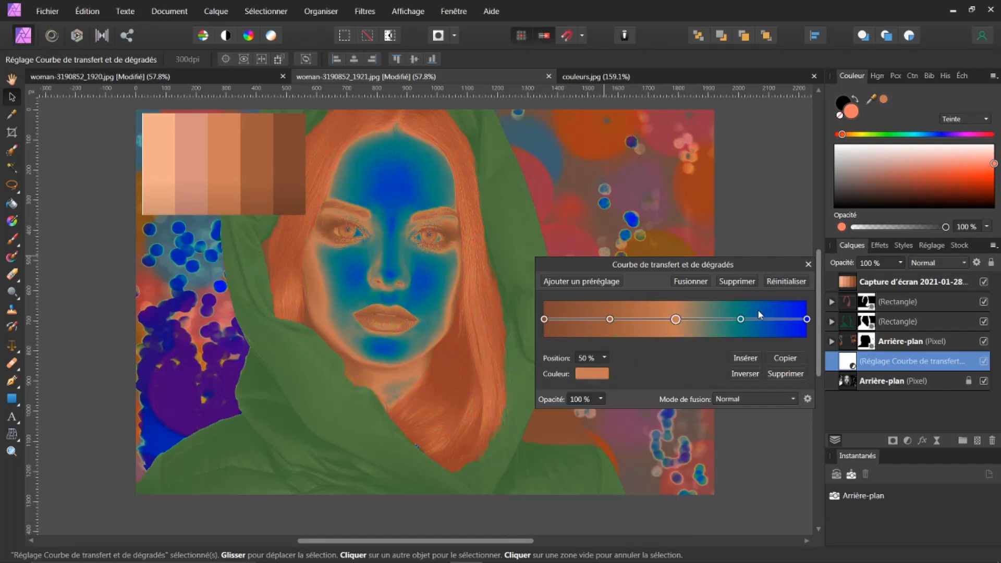
click(741, 319)
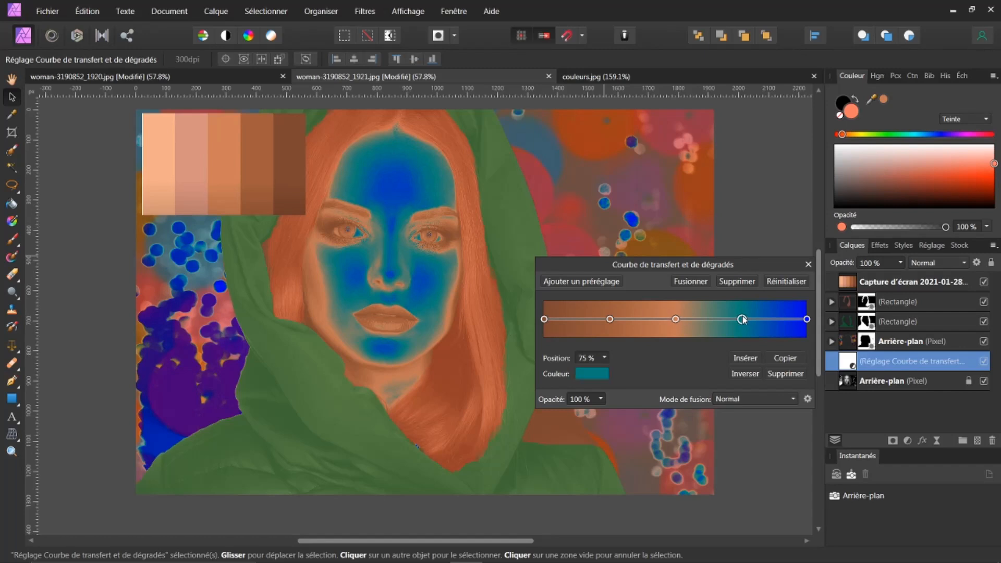
click(593, 374)
drag(651, 397, 199, 187)
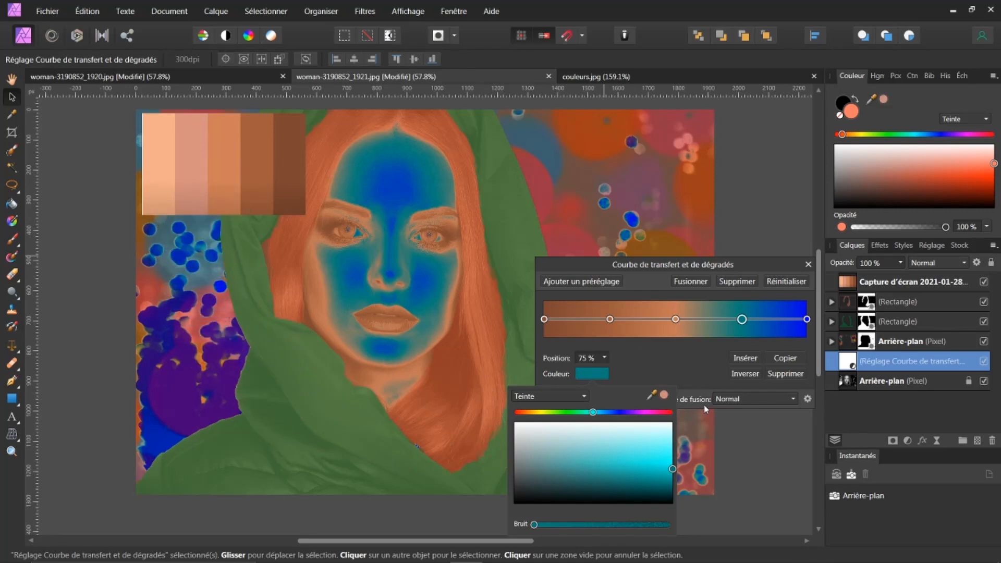
click(664, 396)
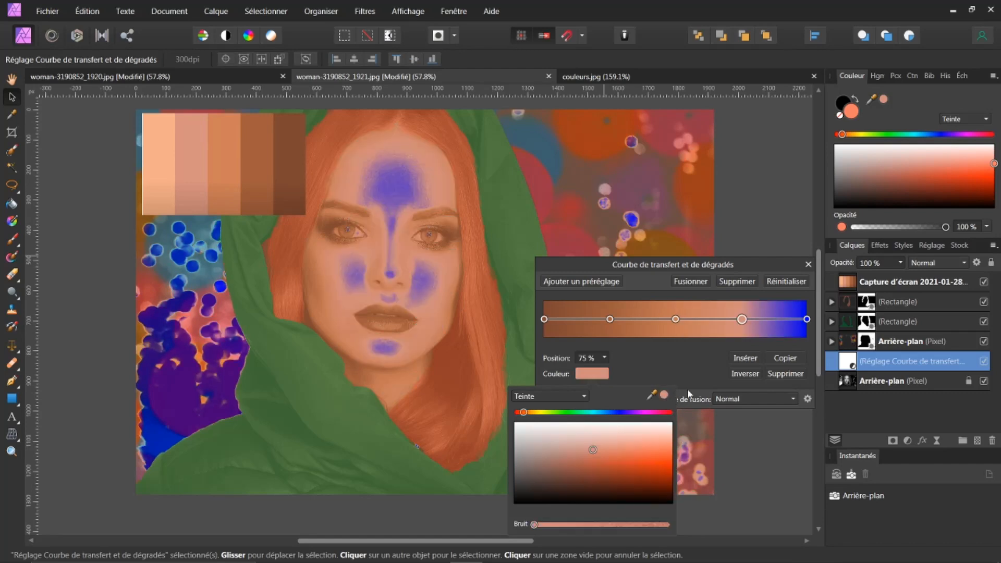
Colour the gradient's 100 % stop with the palette's light peach swatch, finish the adjustment and hide the skin-tone image layer.
click(808, 319)
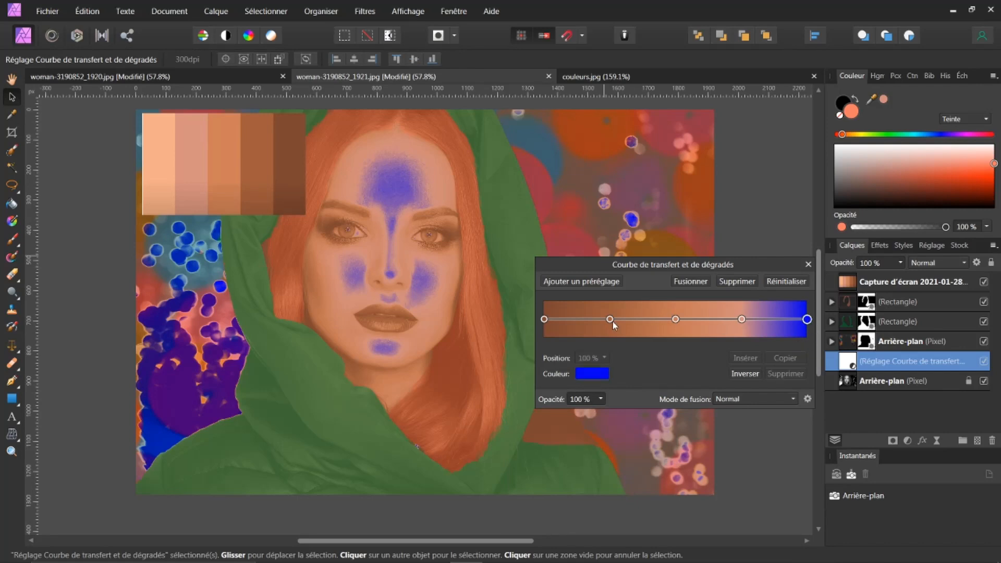
click(604, 374)
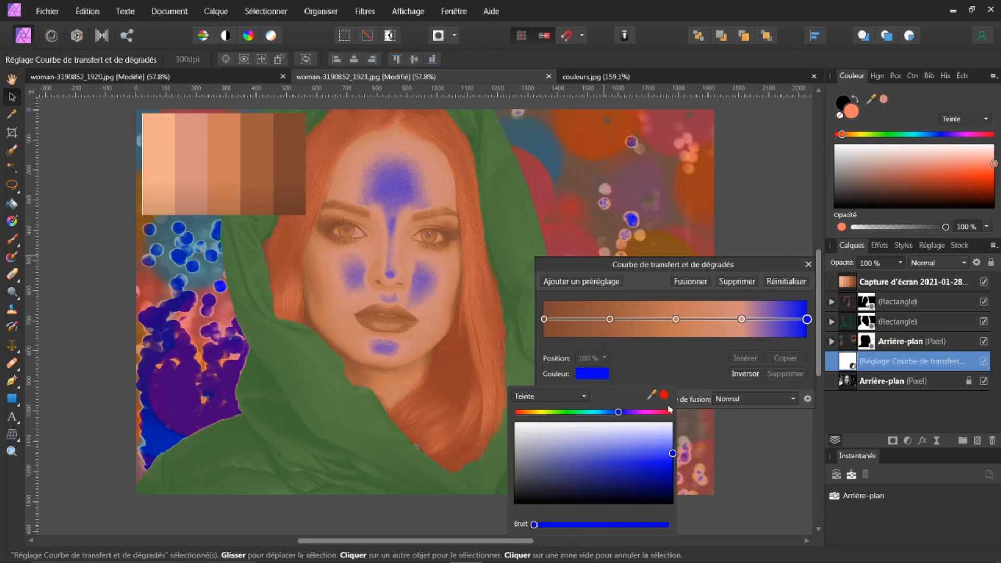
drag(652, 399, 160, 202)
click(664, 394)
click(690, 377)
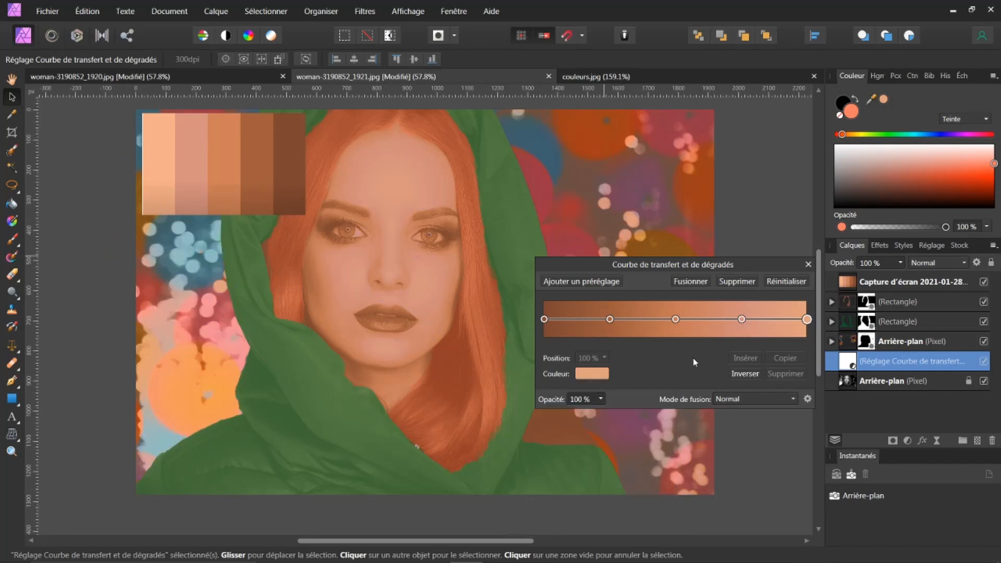
click(809, 266)
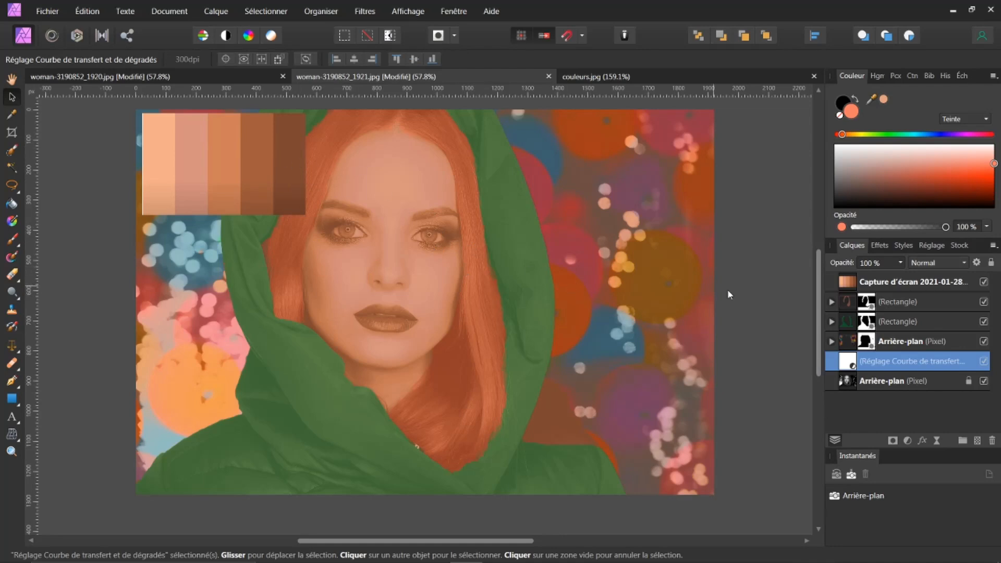
click(985, 282)
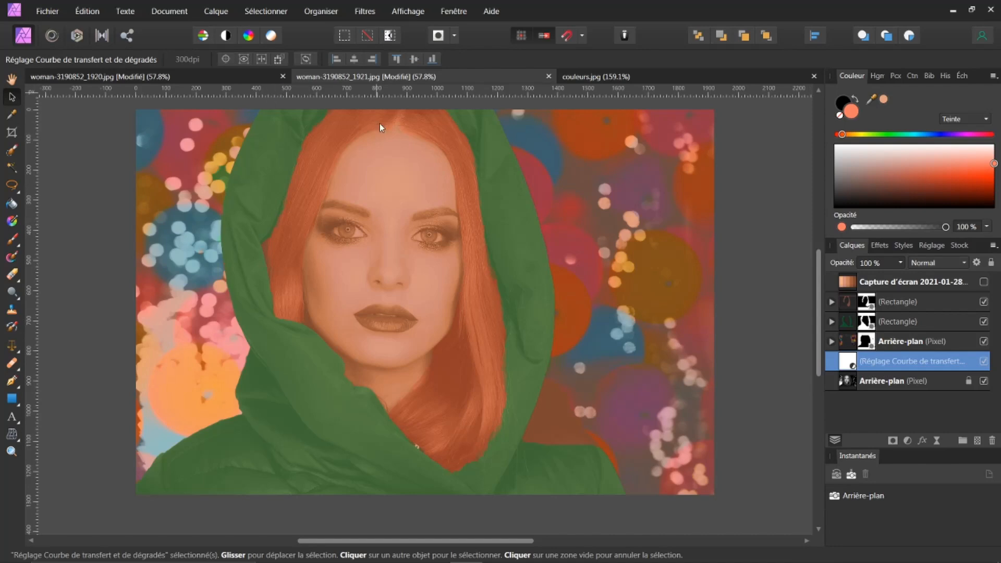
Mask the gradient map adjustment with the saved selection visage femme.afselection and deselect the face.
click(265, 13)
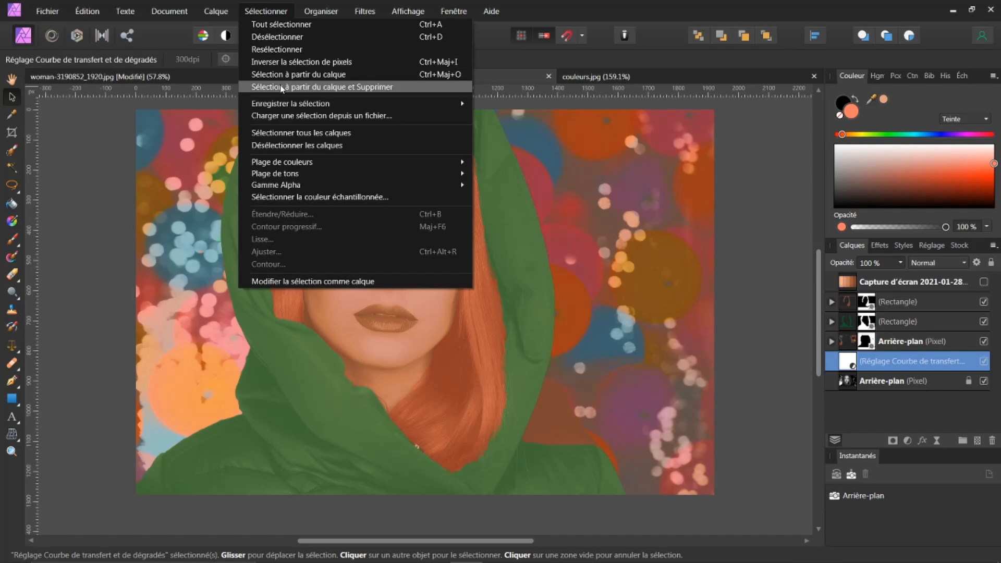
click(285, 116)
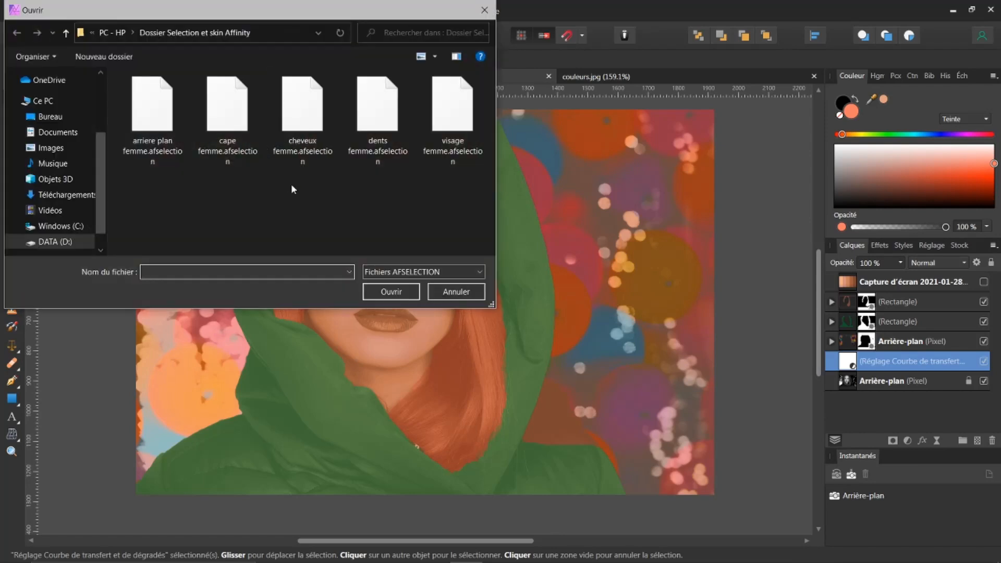
click(444, 110)
click(392, 291)
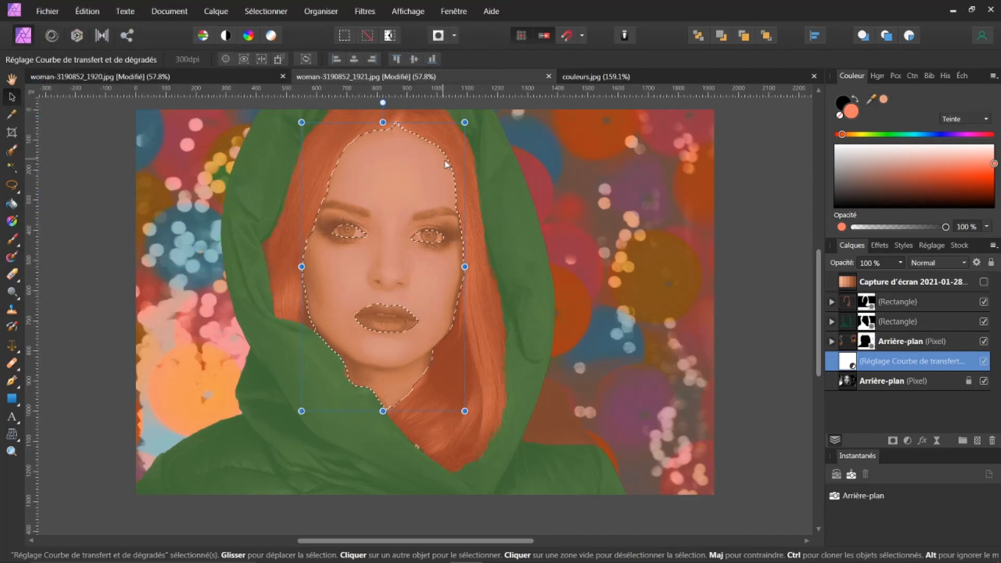
click(894, 442)
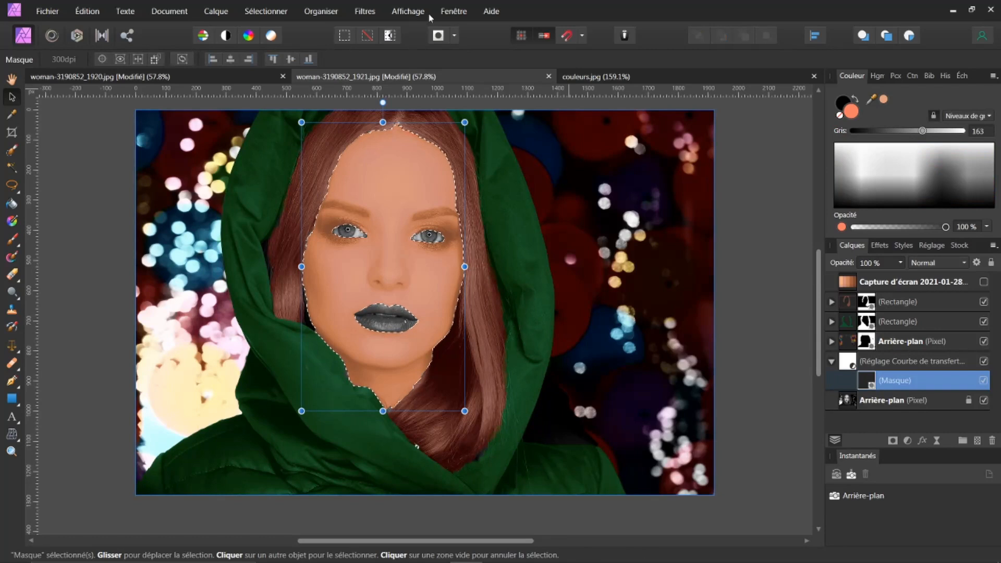
click(266, 11)
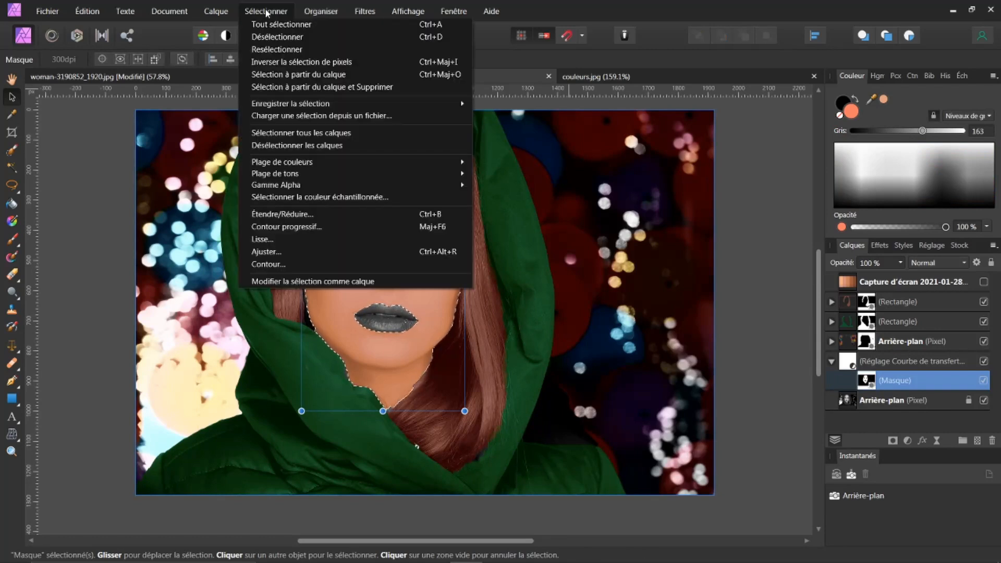
click(257, 37)
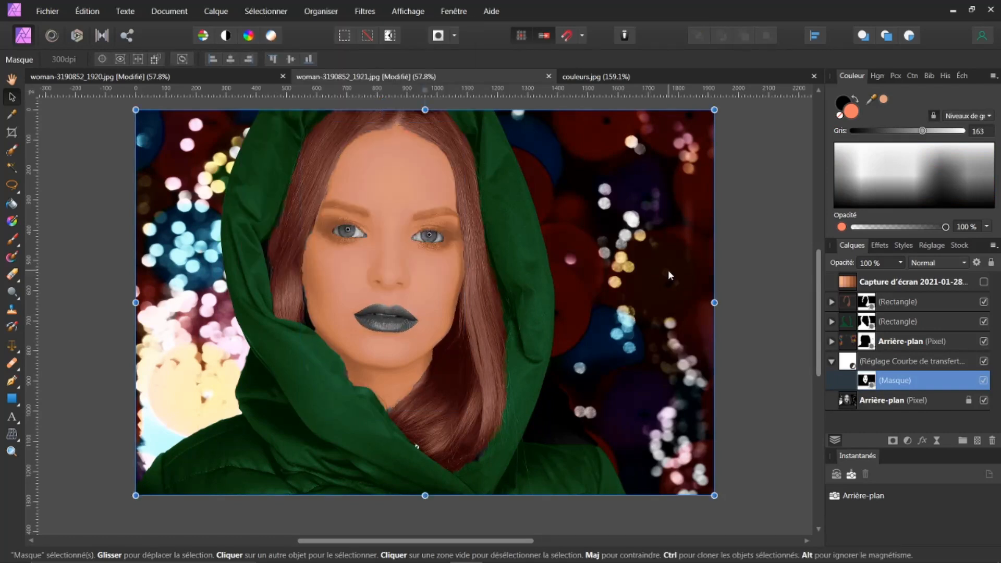
Set the gradient map adjustment's blend mode to Couleur and its opacity to 81 %, and collapse its layer entry.
click(849, 362)
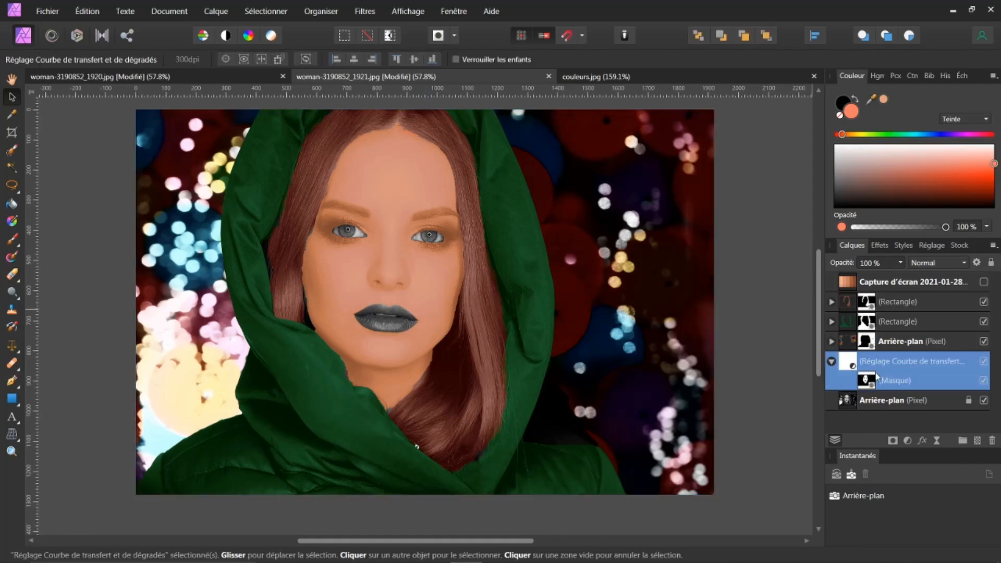
click(964, 263)
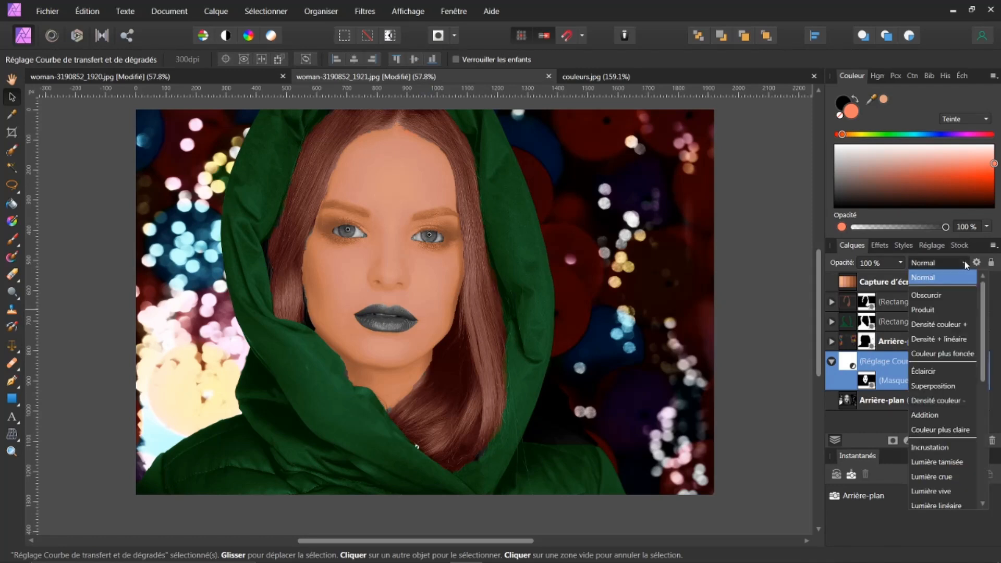
drag(988, 293, 986, 363)
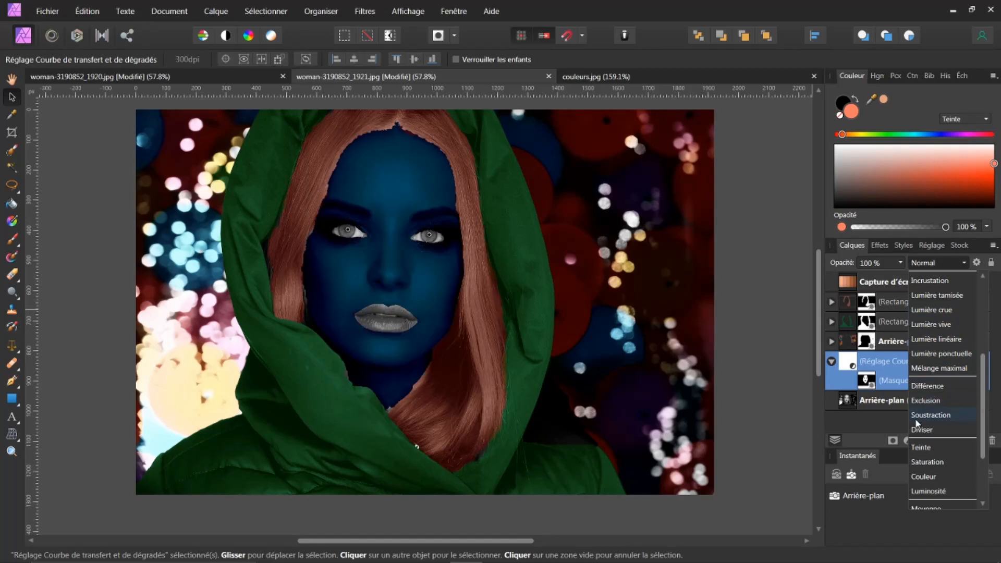
click(921, 478)
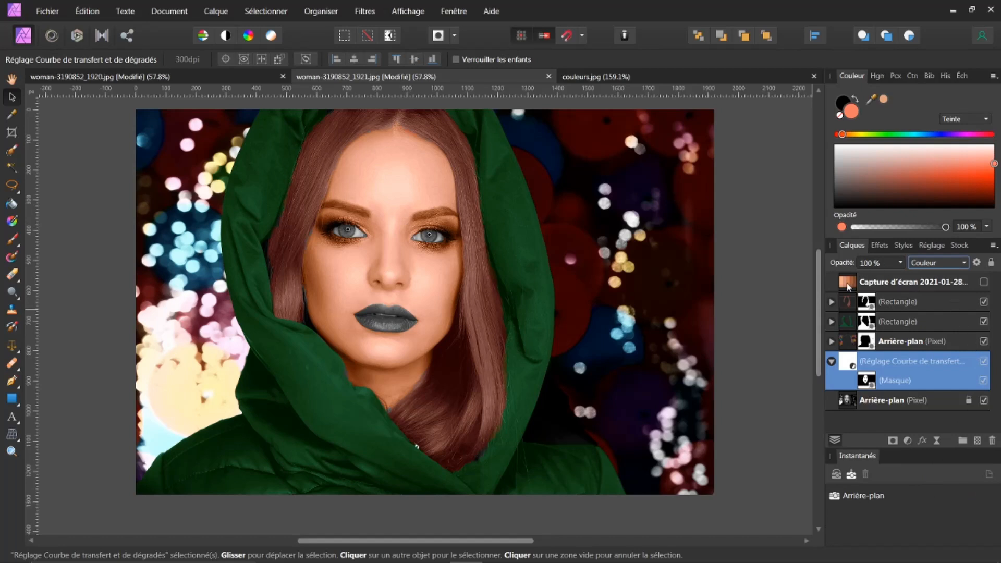
mouse_move(836, 265)
mouse_down()
mouse_move(822, 266)
mouse_move(837, 258)
mouse_up()
click(832, 361)
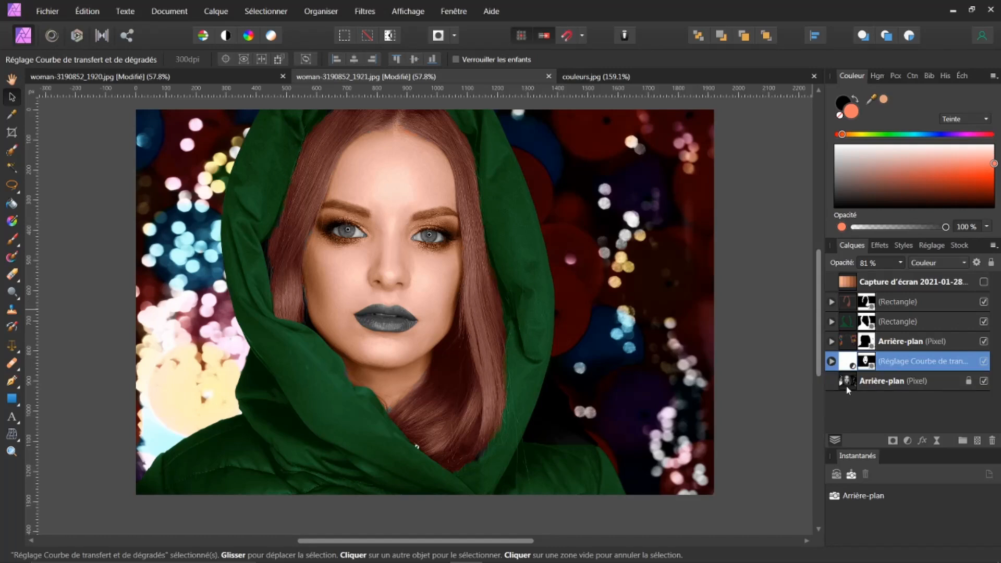
Select the locked Arrière-plan layer at the base of the stack and set the fill colour to bright red FF0A0A.
click(846, 384)
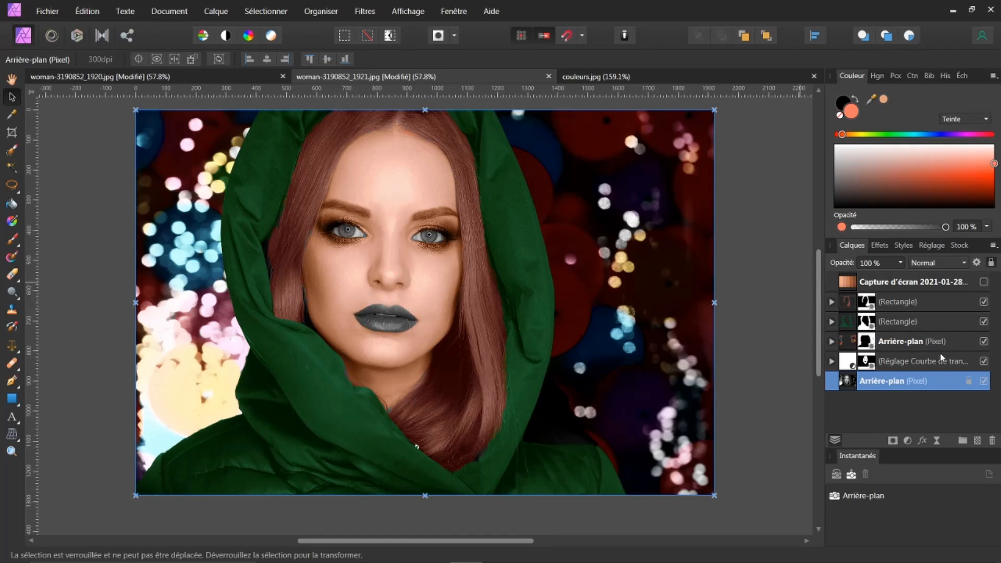
double_click(874, 384)
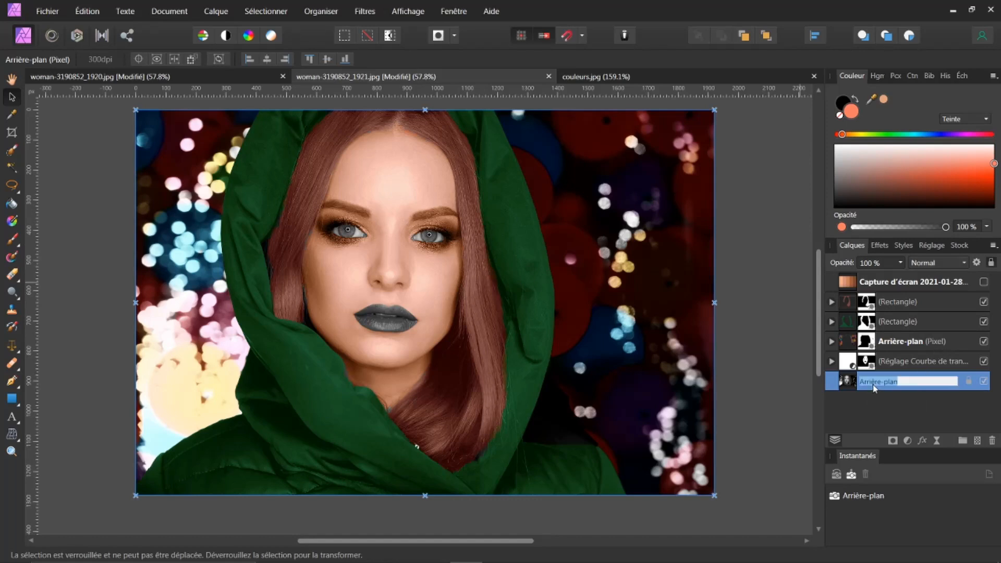
click(848, 385)
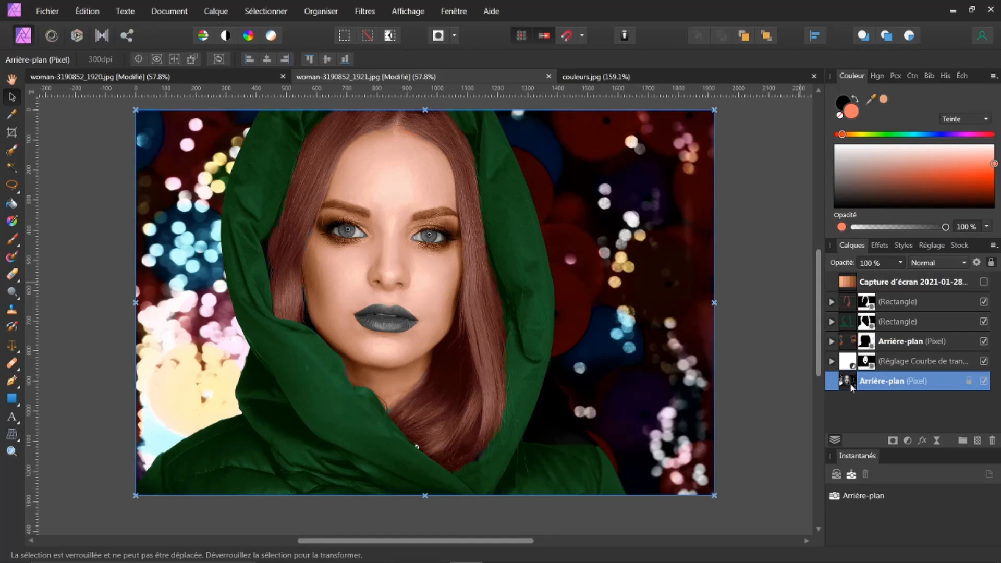
drag(947, 170, 998, 176)
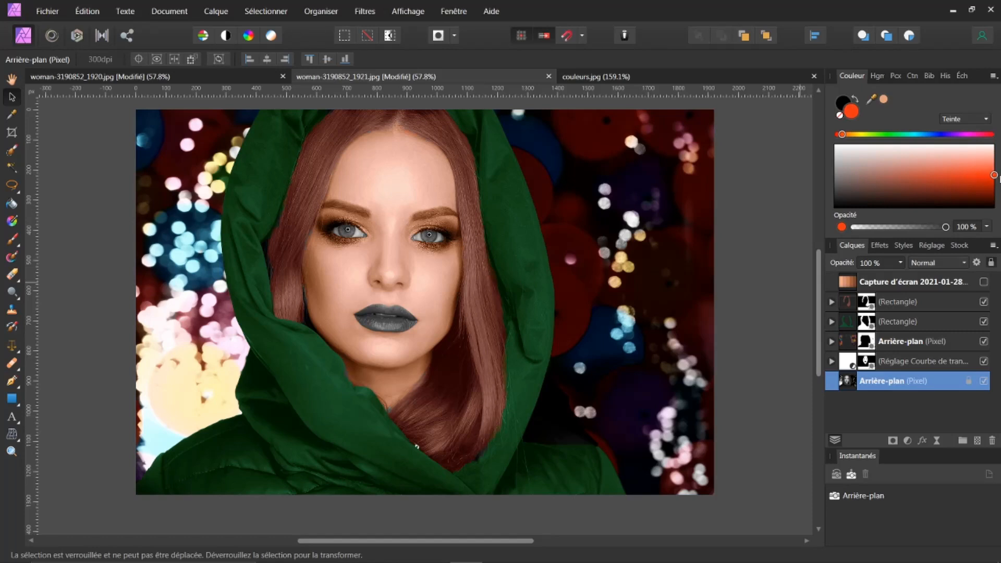
double_click(850, 114)
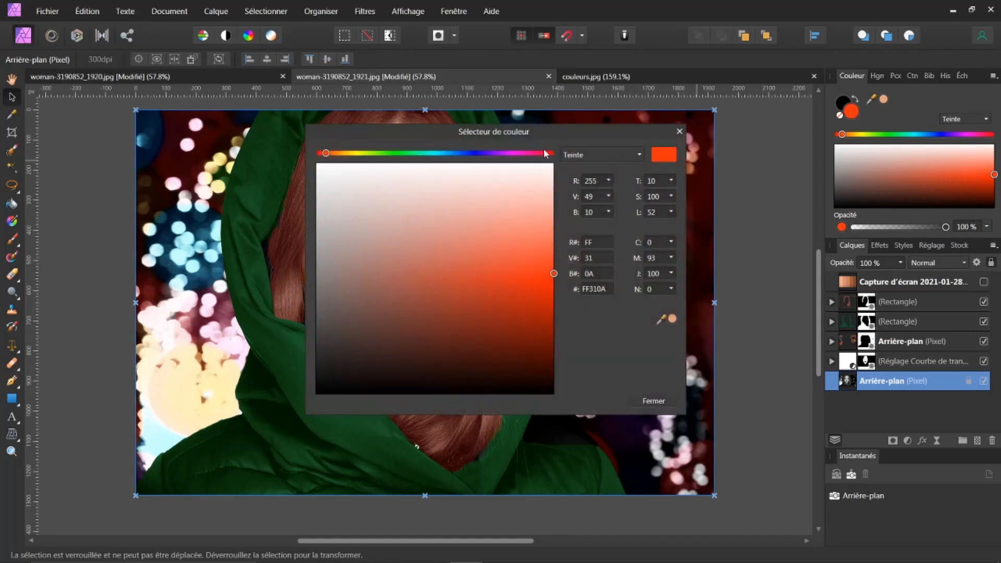
drag(324, 149, 315, 156)
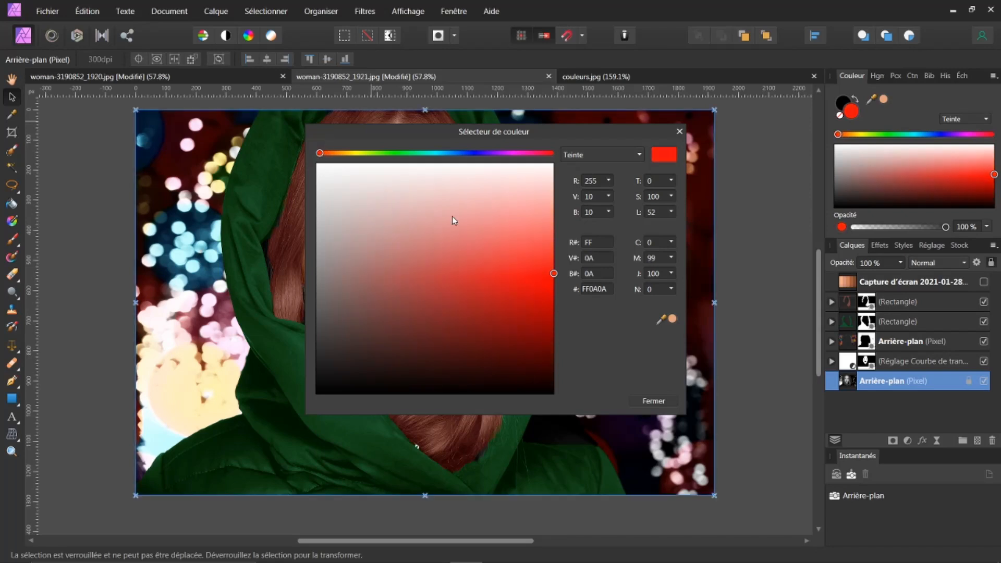
click(651, 401)
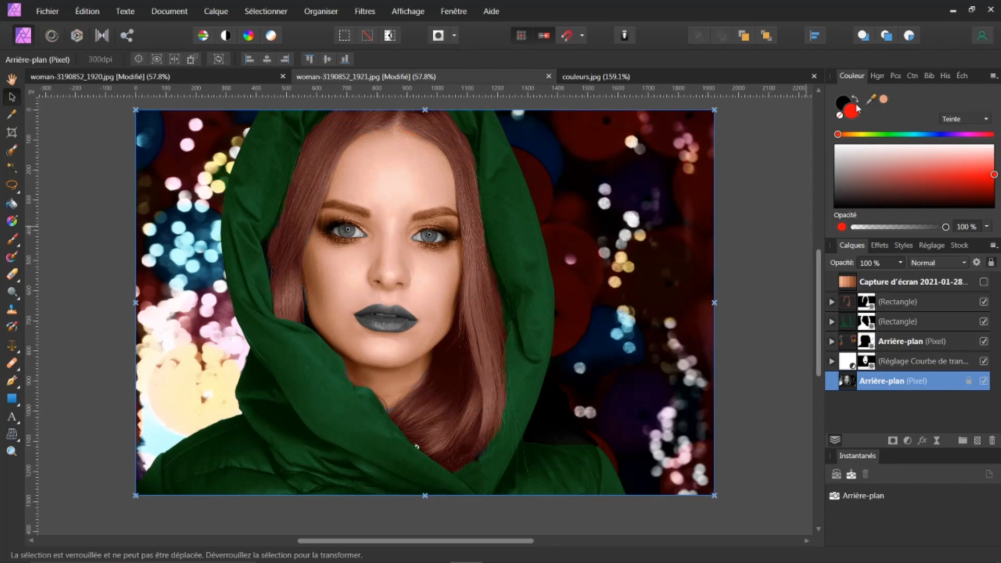
Draw a red rectangle covering the lips and move its layer above the hair layer, just below the hidden skin-tone image.
click(12, 399)
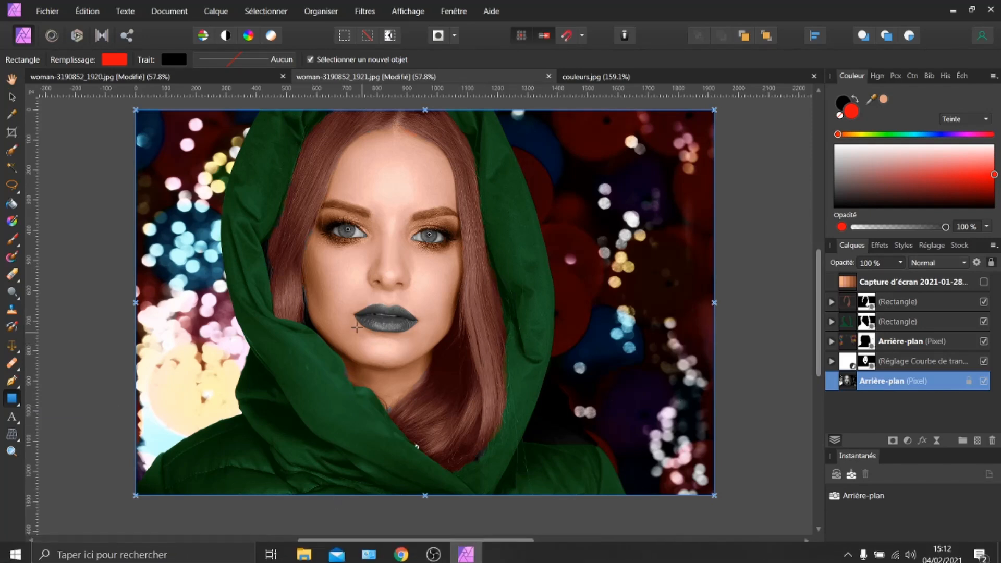
drag(323, 288, 434, 345)
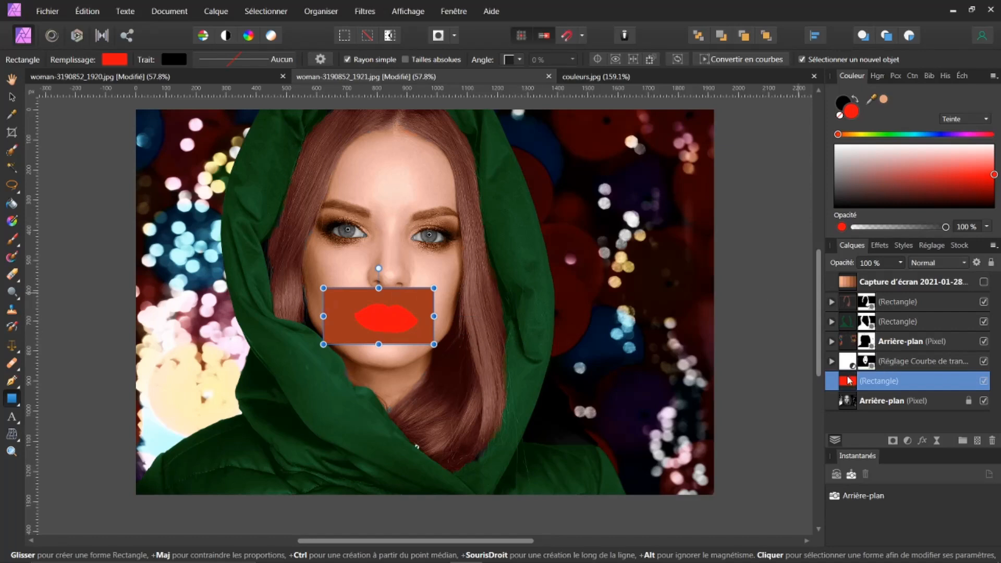
drag(852, 364, 845, 298)
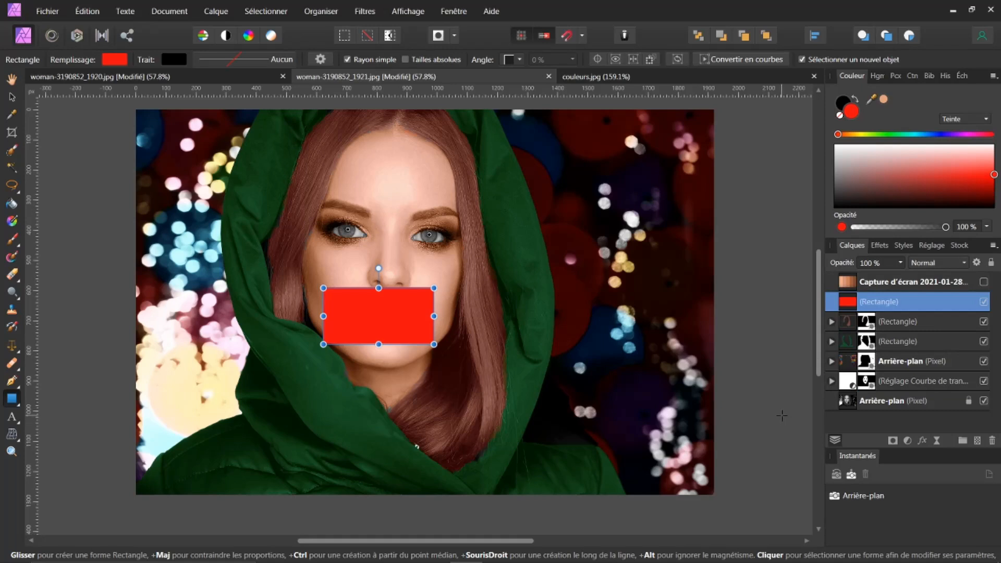
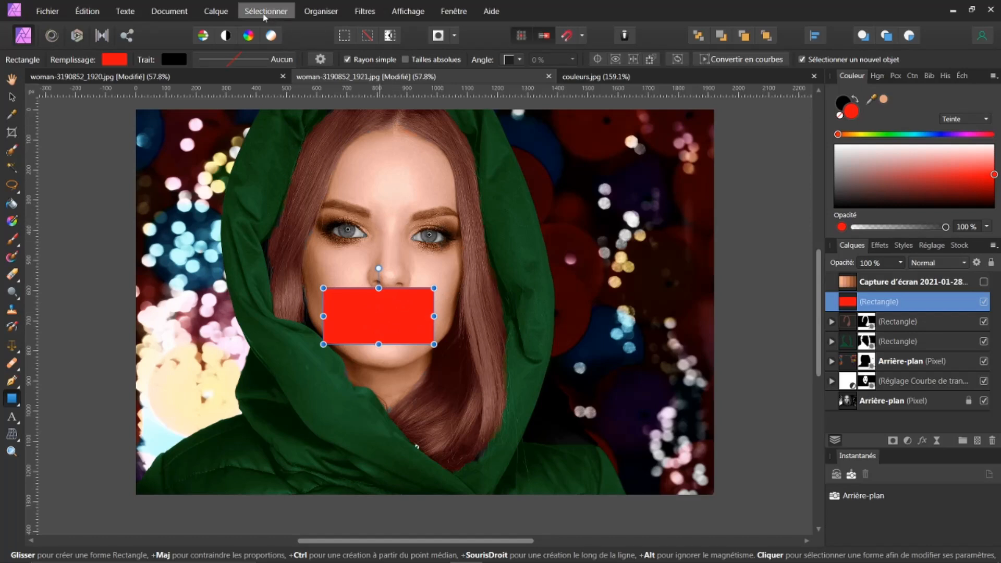
Load the saved face selection from its file and invert the pixel selection.
click(265, 13)
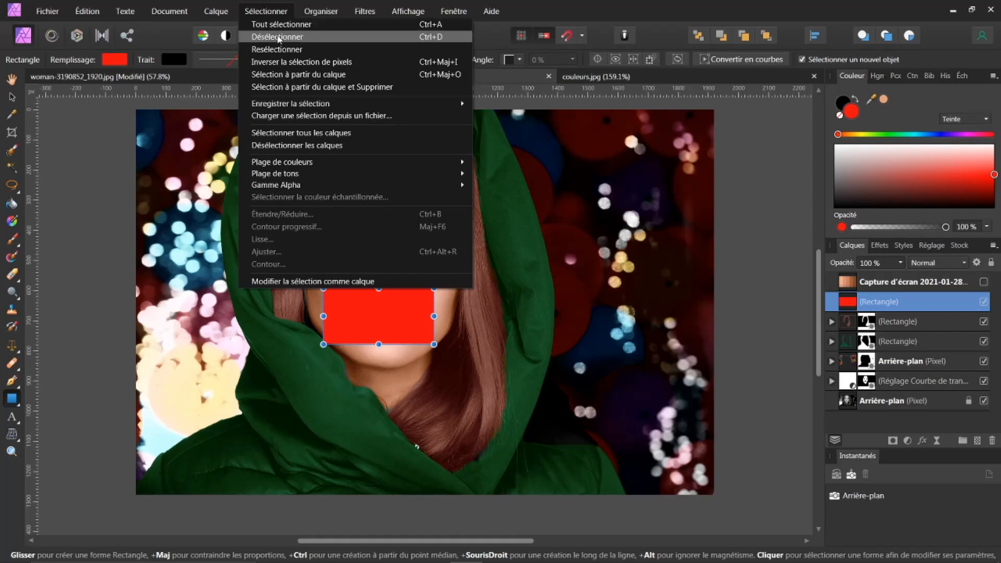
click(294, 117)
click(440, 131)
click(391, 294)
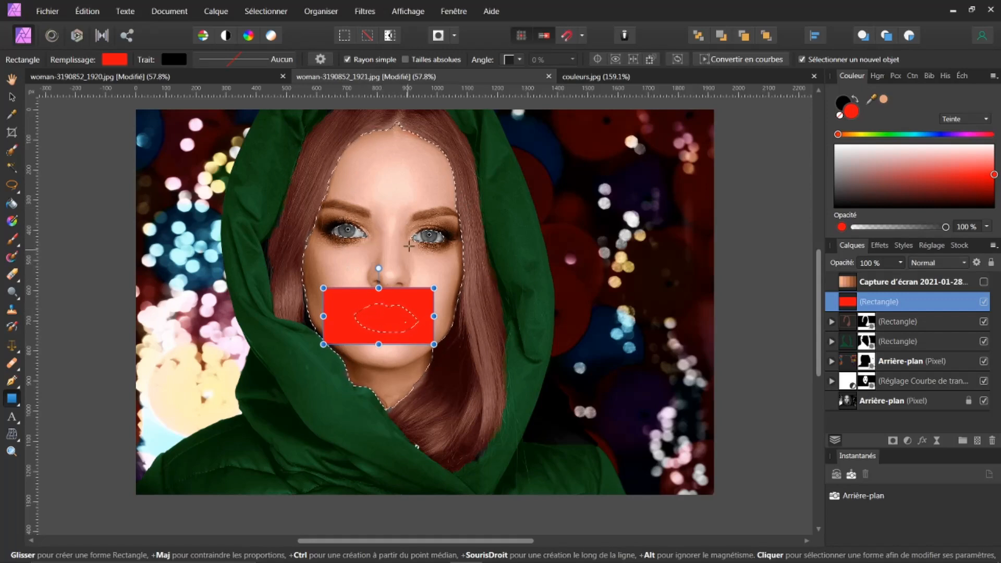
click(269, 11)
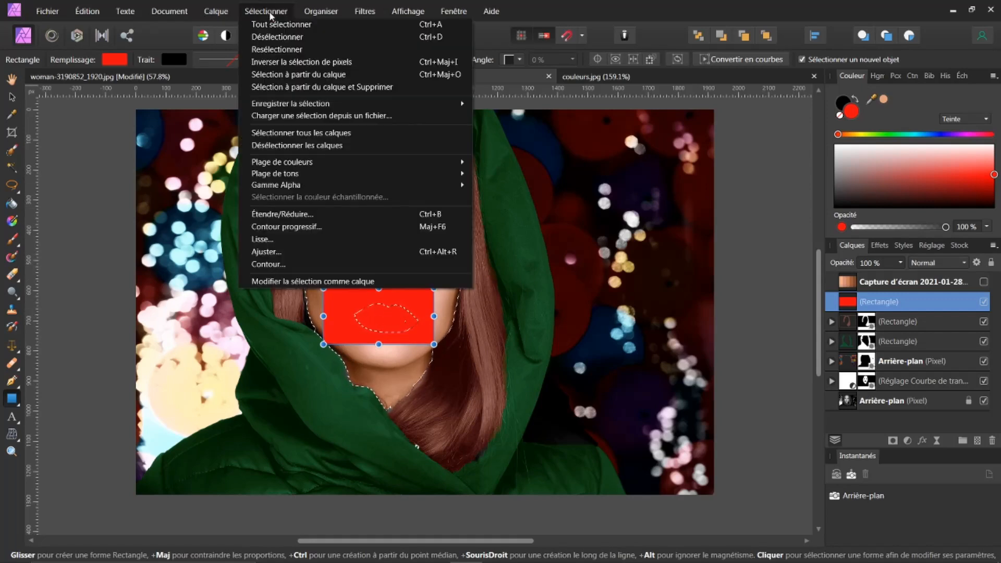
click(278, 61)
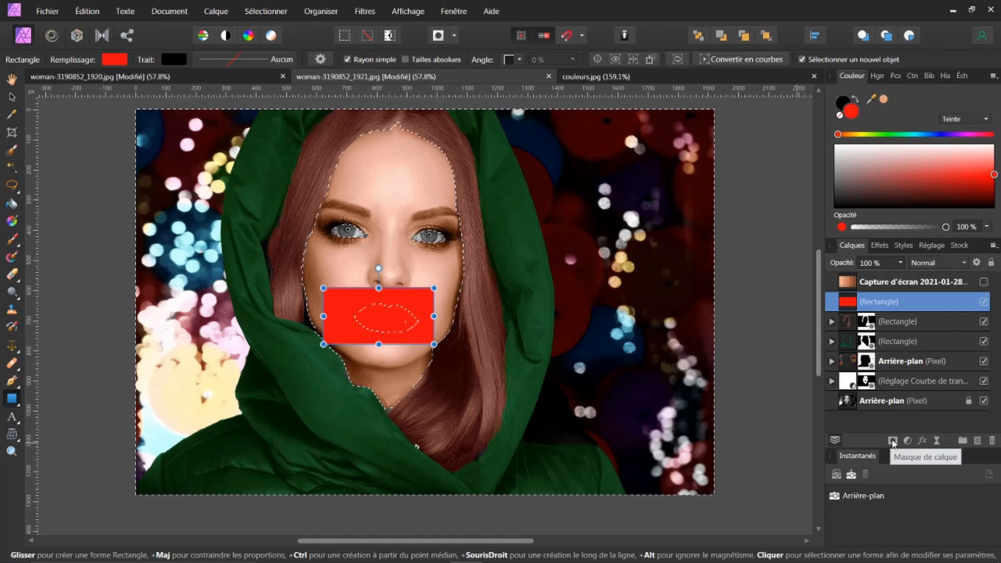
Mask the red rectangle with the inverted face selection and deselect.
click(893, 442)
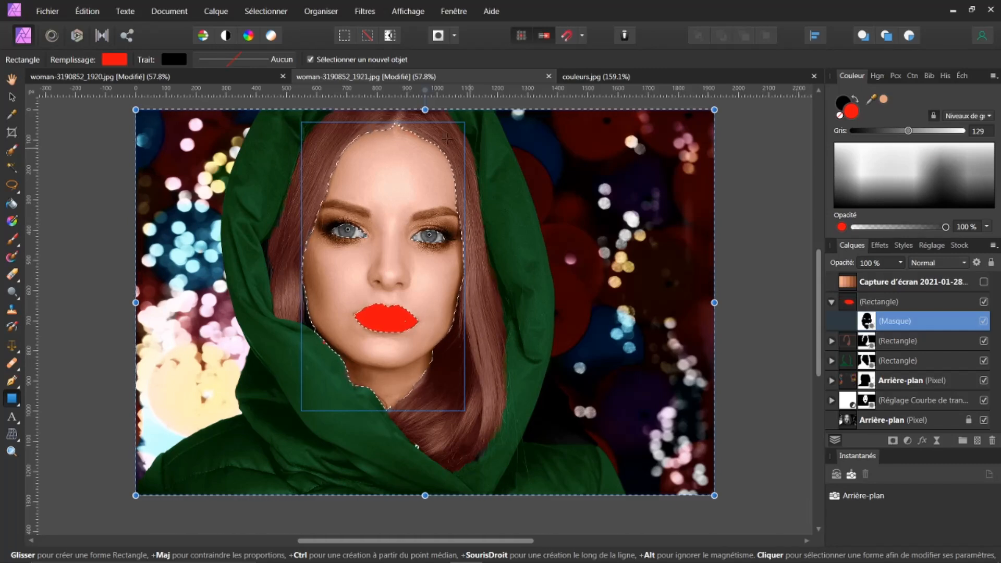
click(266, 11)
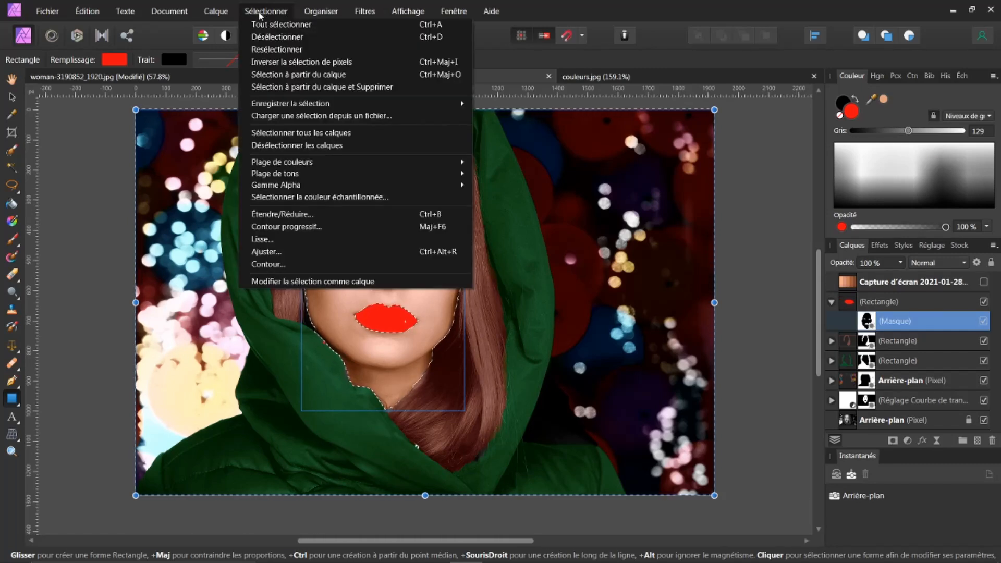
click(275, 38)
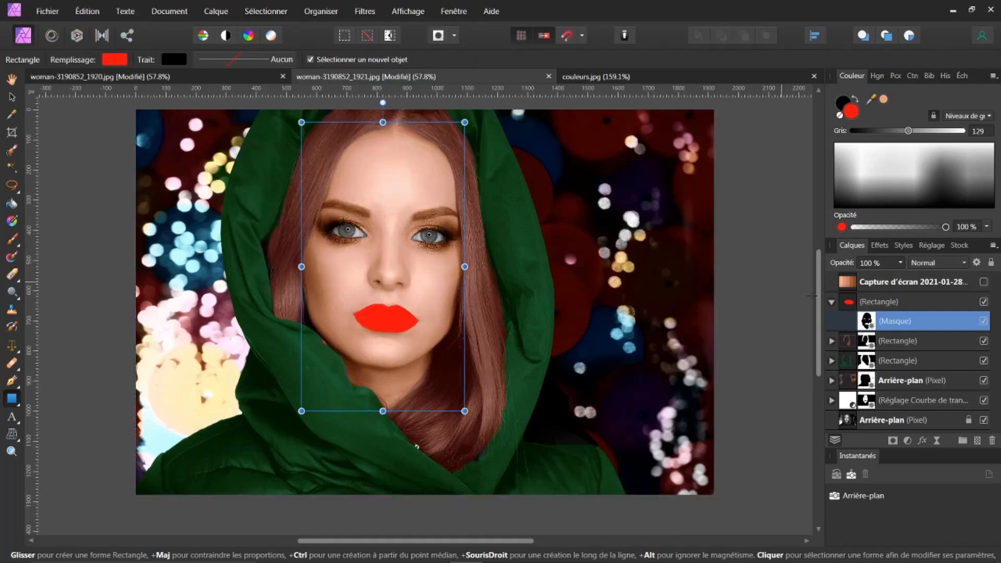
Set the red lip rectangle's blend mode to Couleur and its opacity to 61 %, and collapse its layer entry.
click(848, 303)
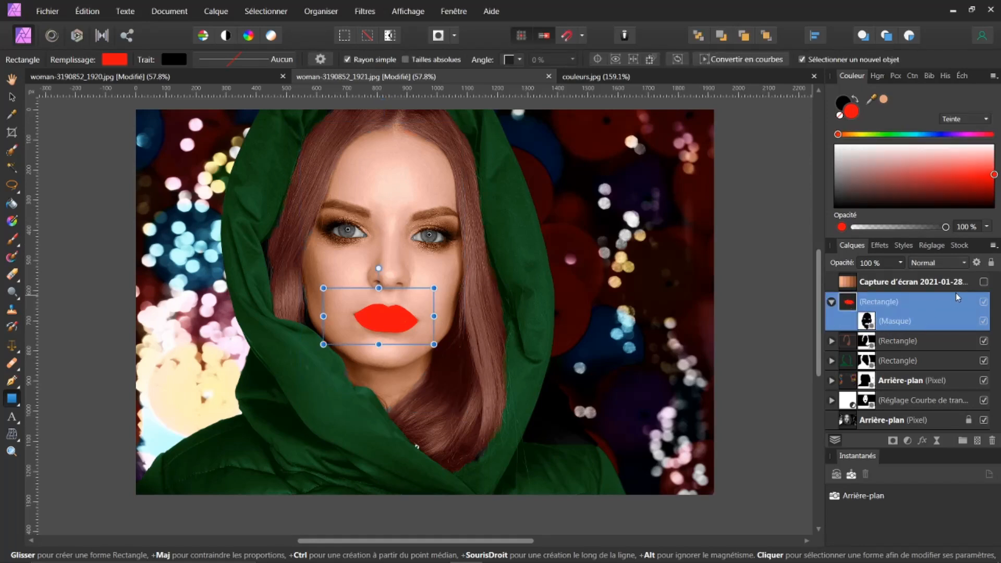
click(965, 264)
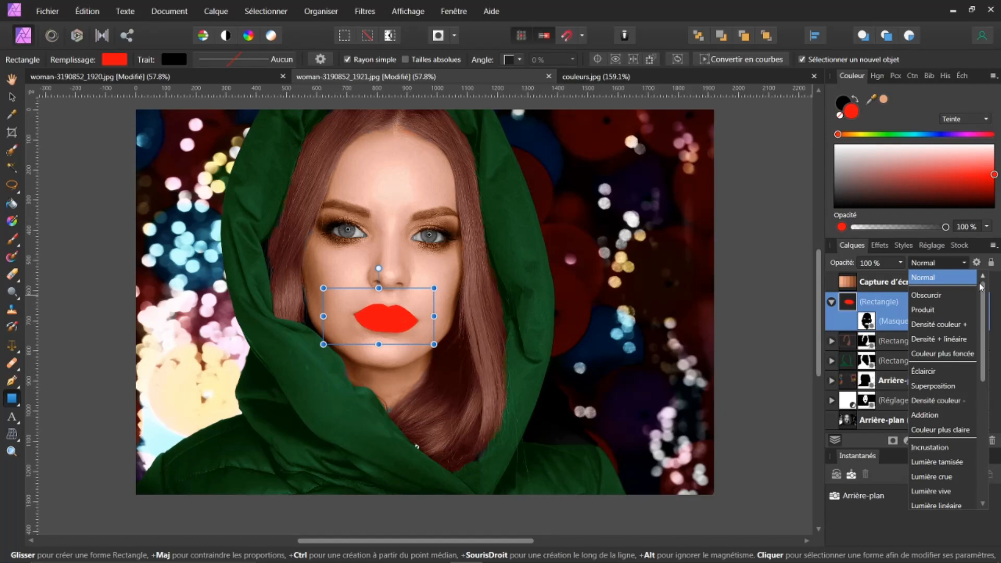
drag(984, 305, 984, 417)
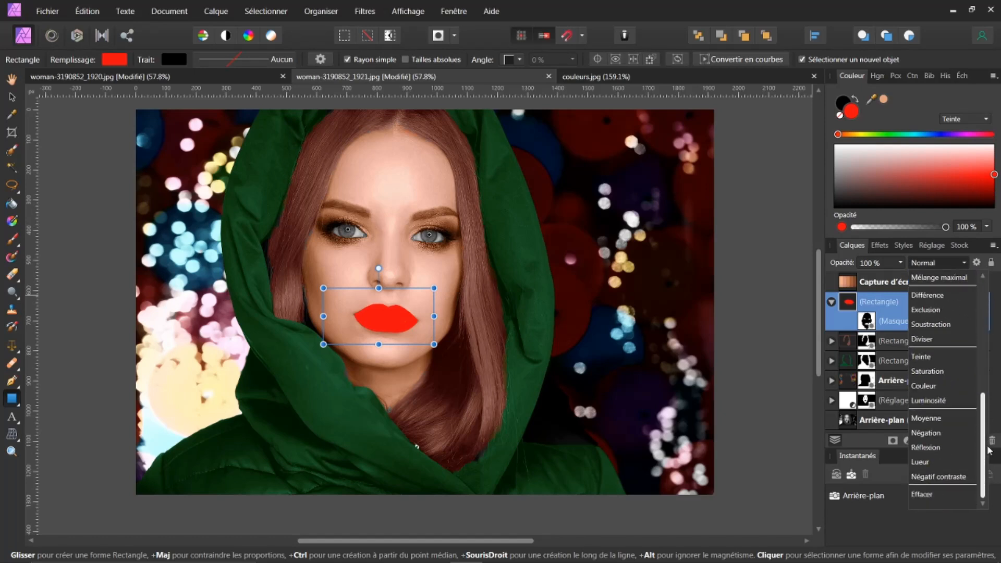
click(930, 385)
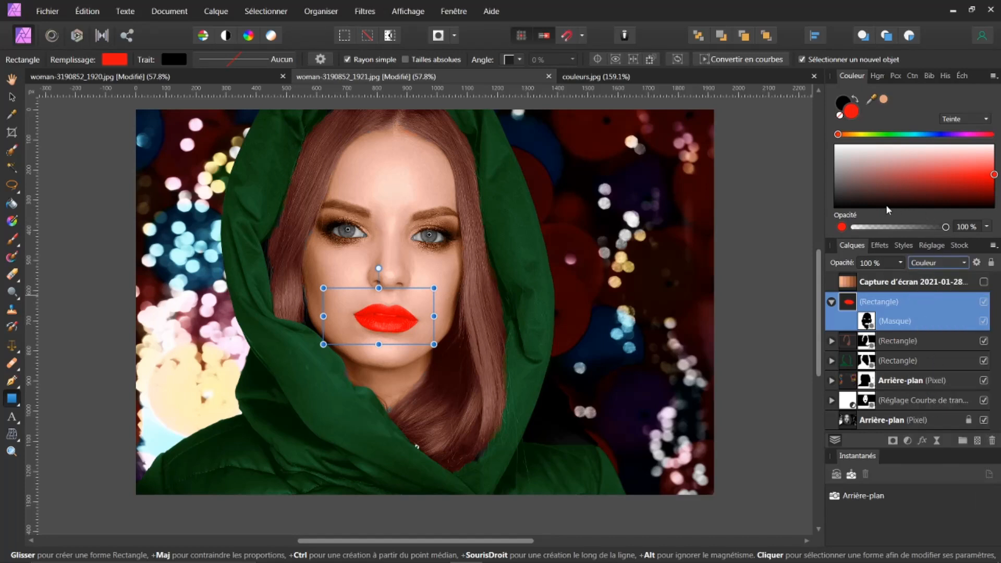
drag(844, 264, 837, 261)
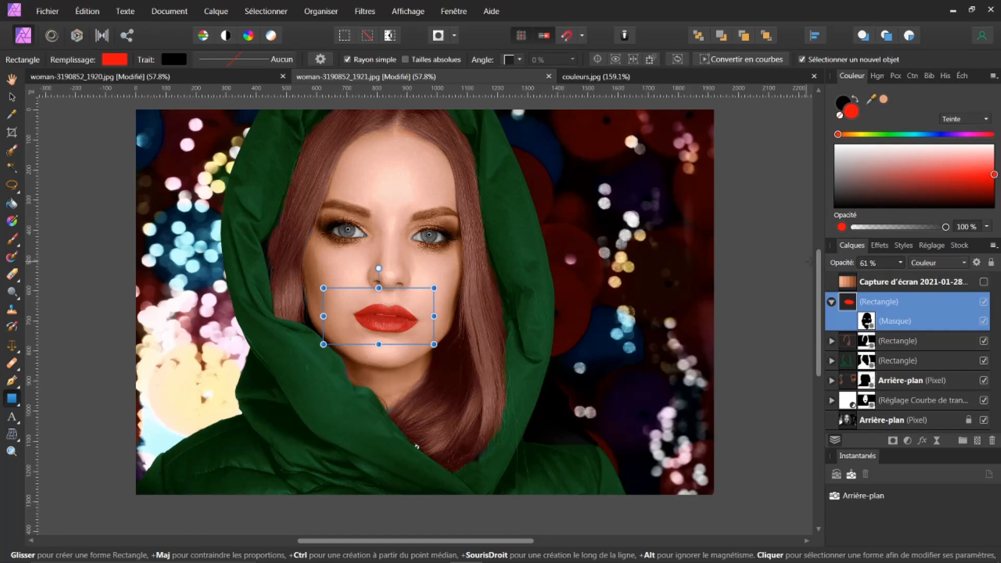
click(877, 420)
click(832, 302)
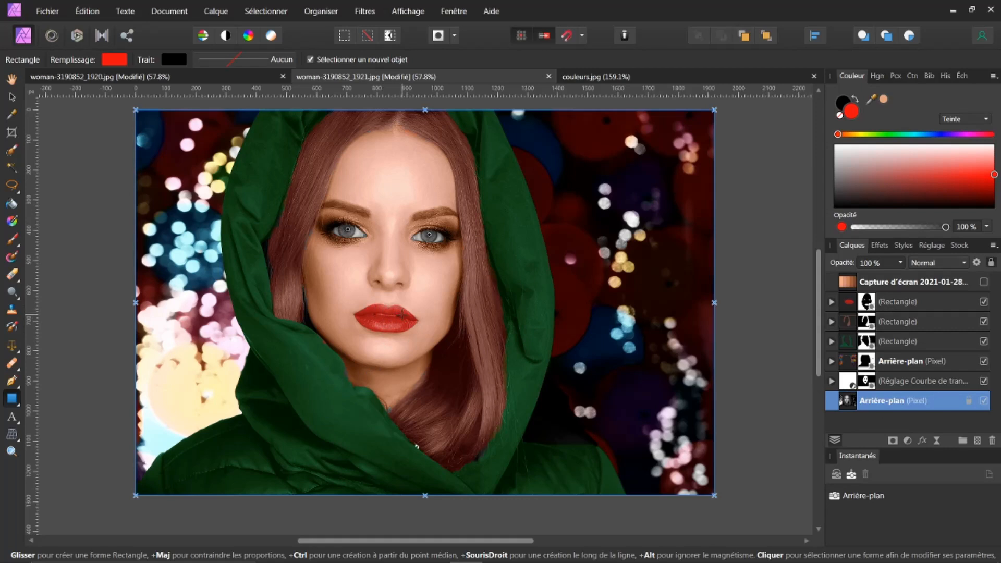
Rename the locked Arrière-plan layer at the base of the stack as ddad.
scroll(402, 315, up, 4)
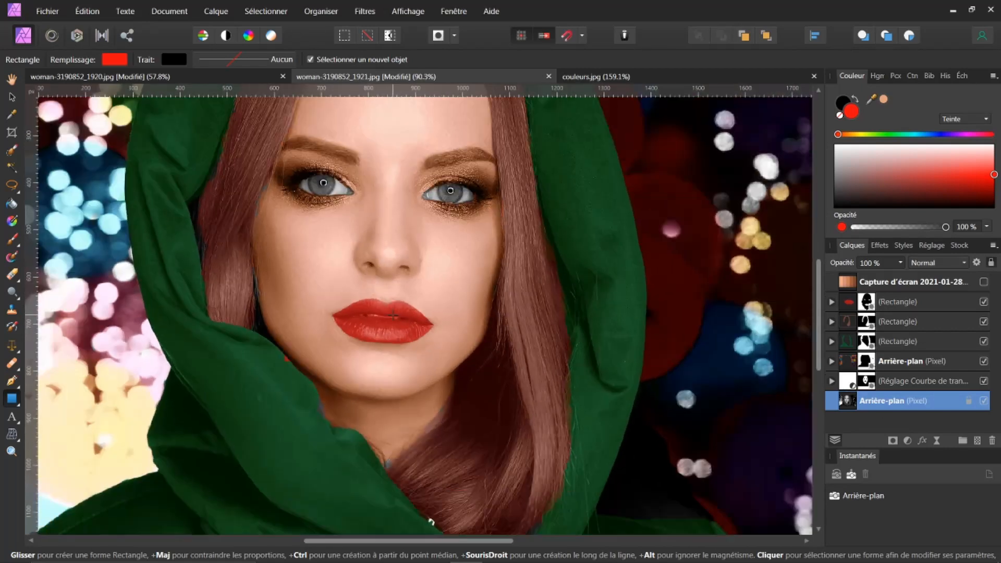
scroll(394, 315, down, 2)
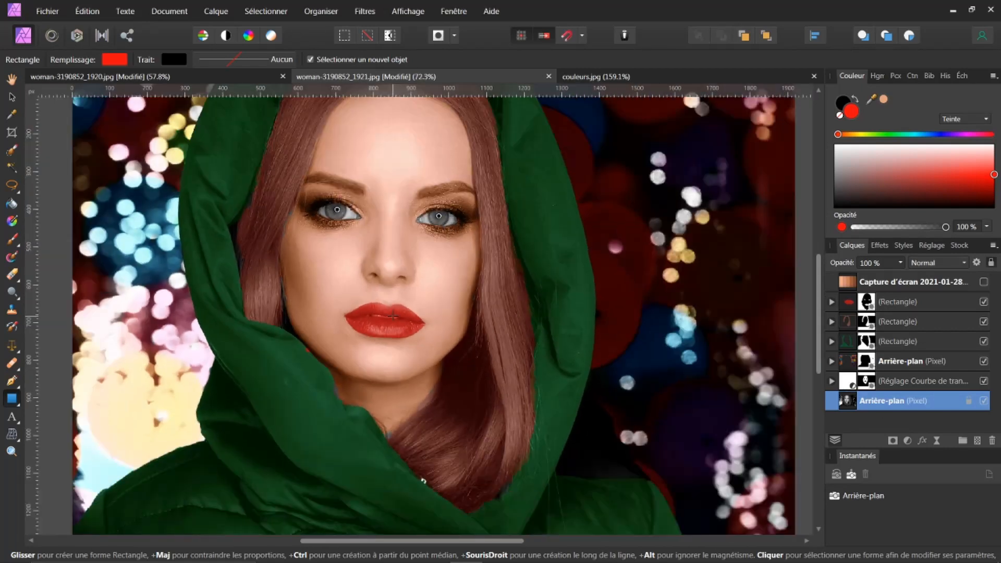
double_click(872, 404)
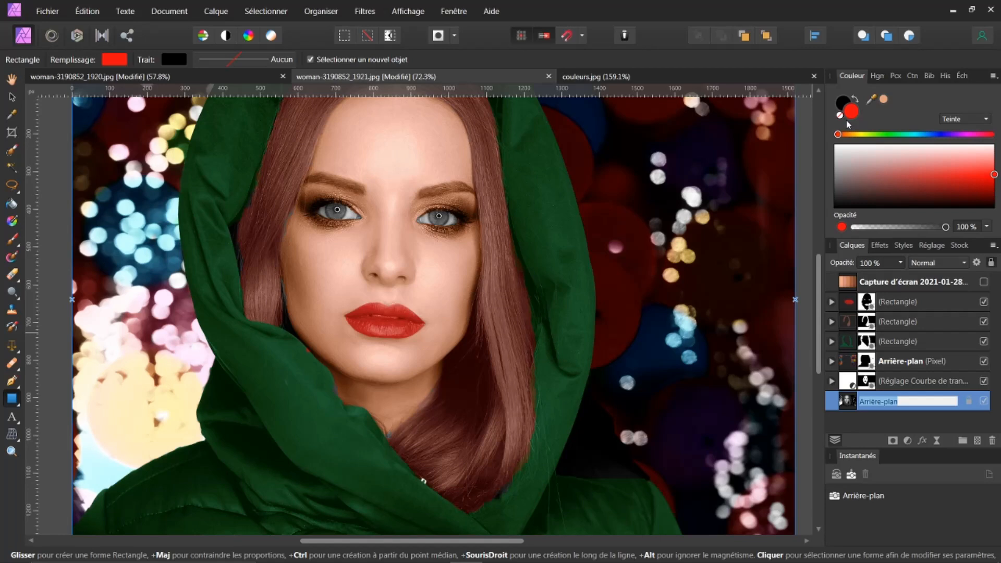
text(ddad)
key(Return)
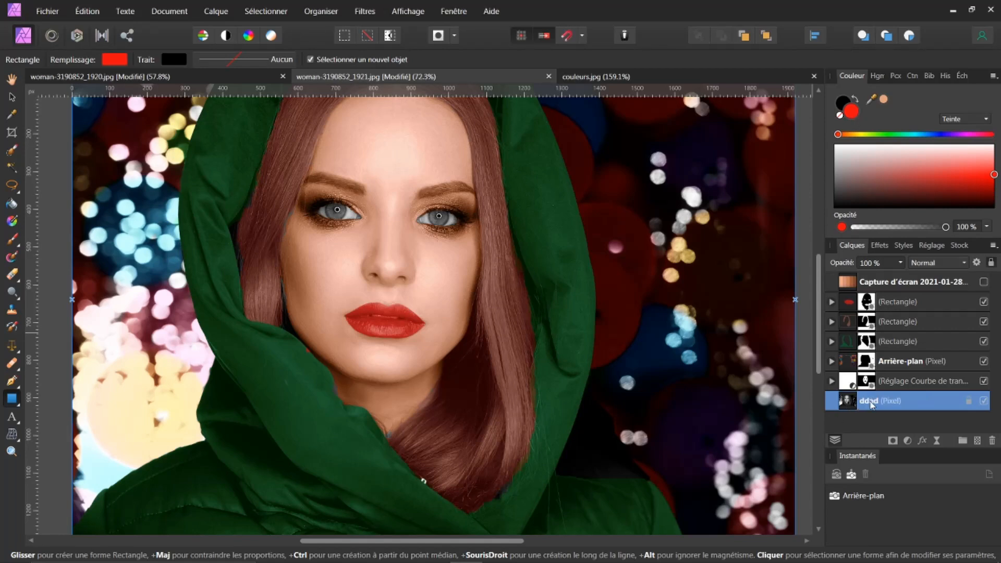
Set the fill colour to white and draw a rectangle over the lips directly above the ddad layer.
click(884, 152)
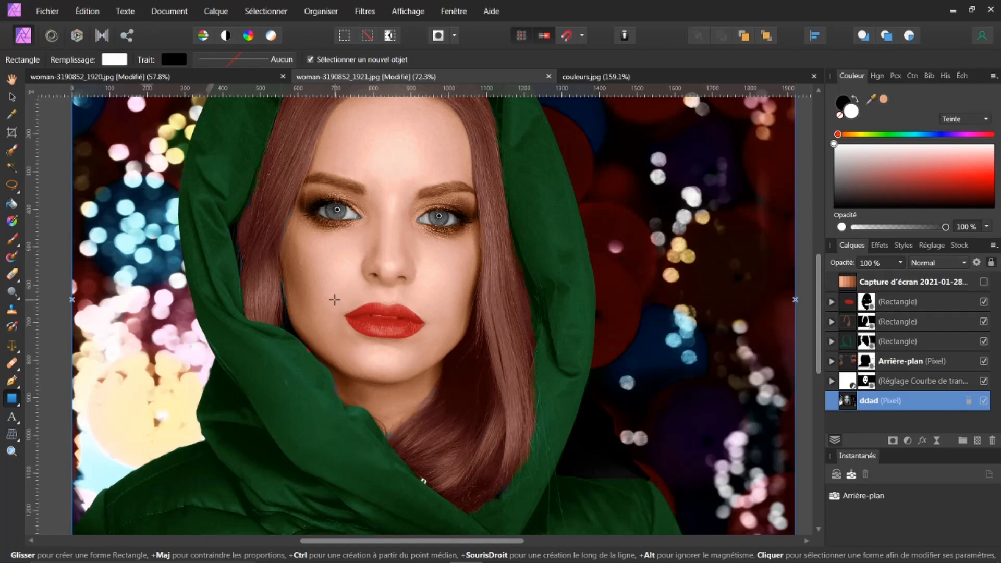
drag(332, 300, 439, 348)
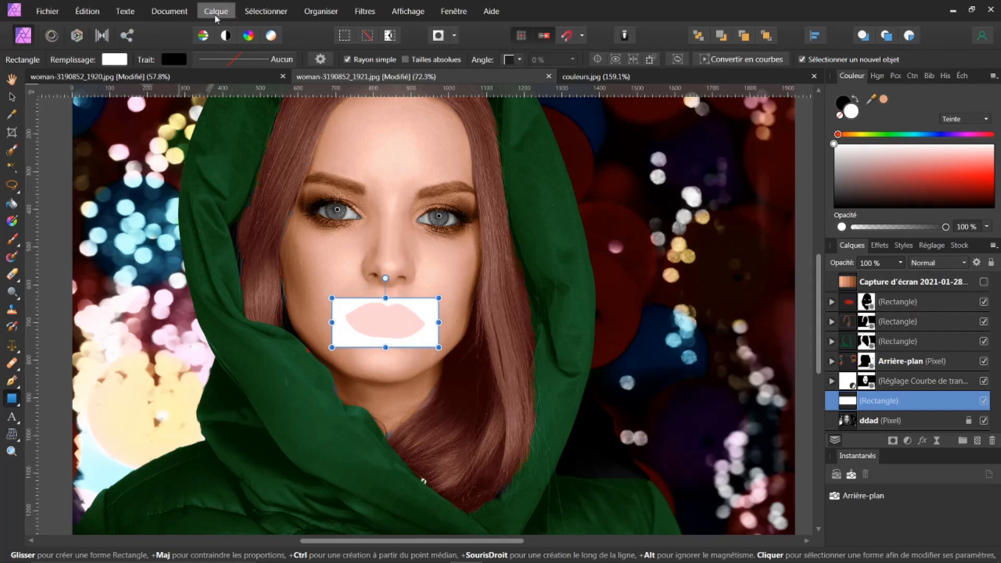
Load the saved selection dents femme.afselection, mask the white rectangle over the lips with it, and deselect.
click(257, 11)
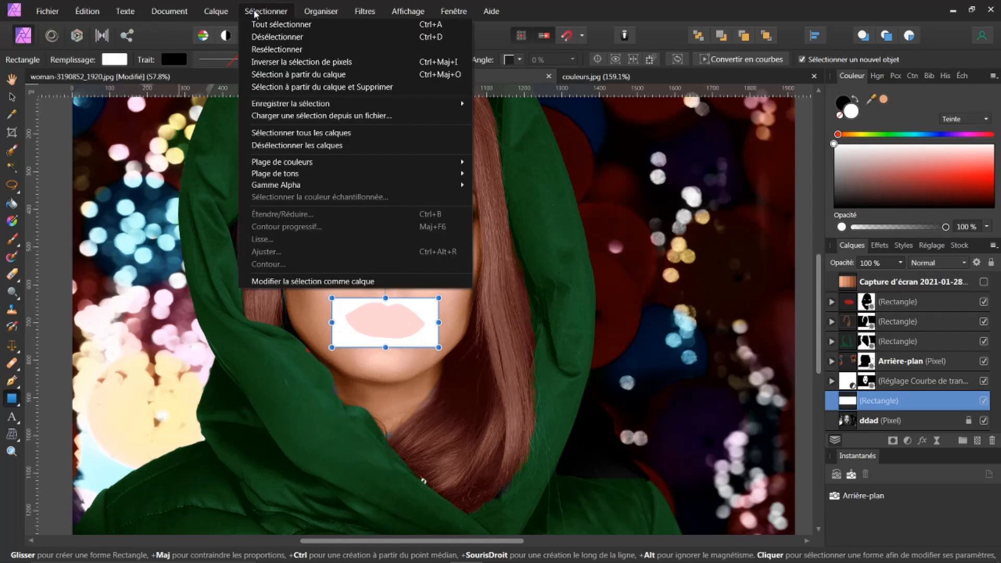
click(303, 116)
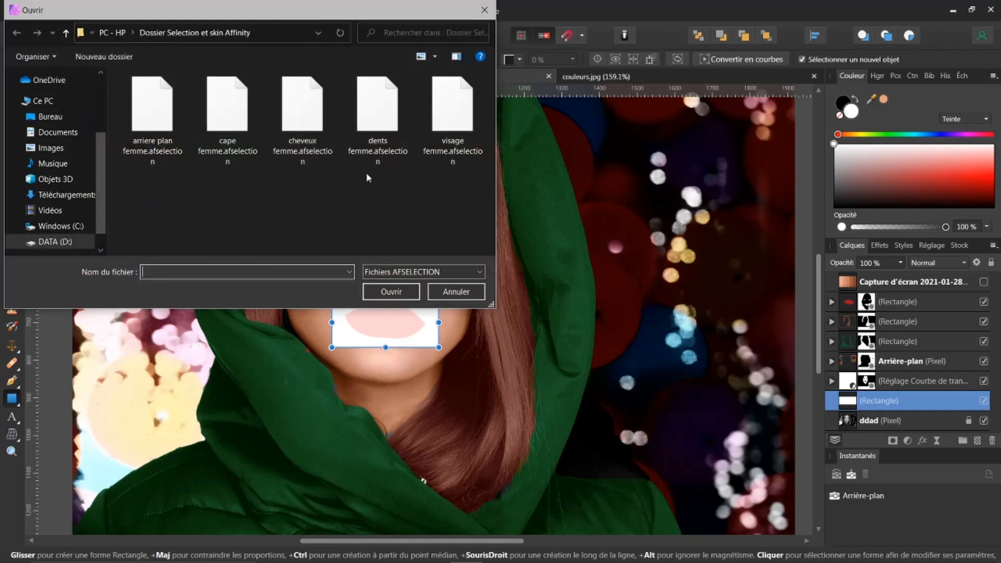
click(379, 117)
click(384, 292)
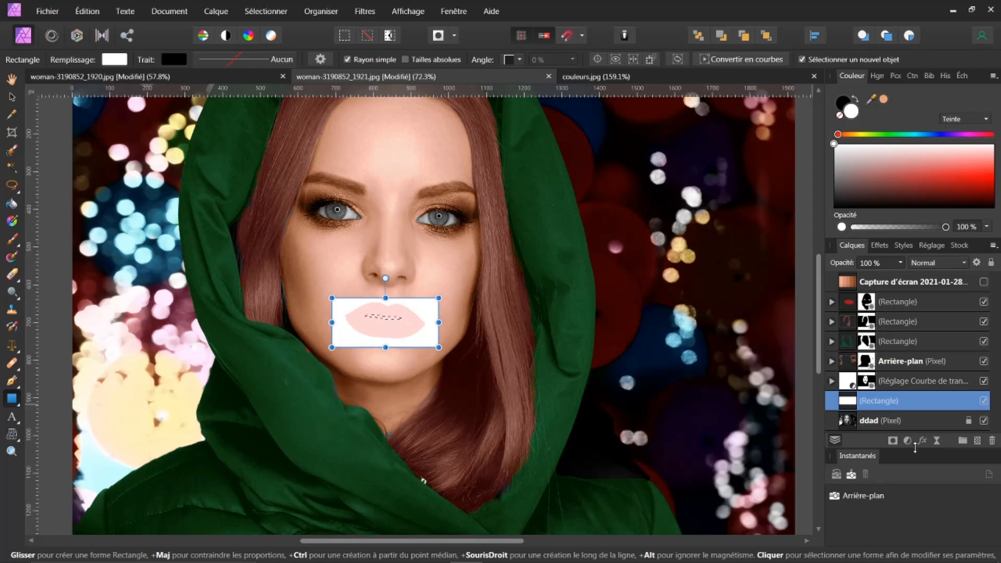
click(892, 441)
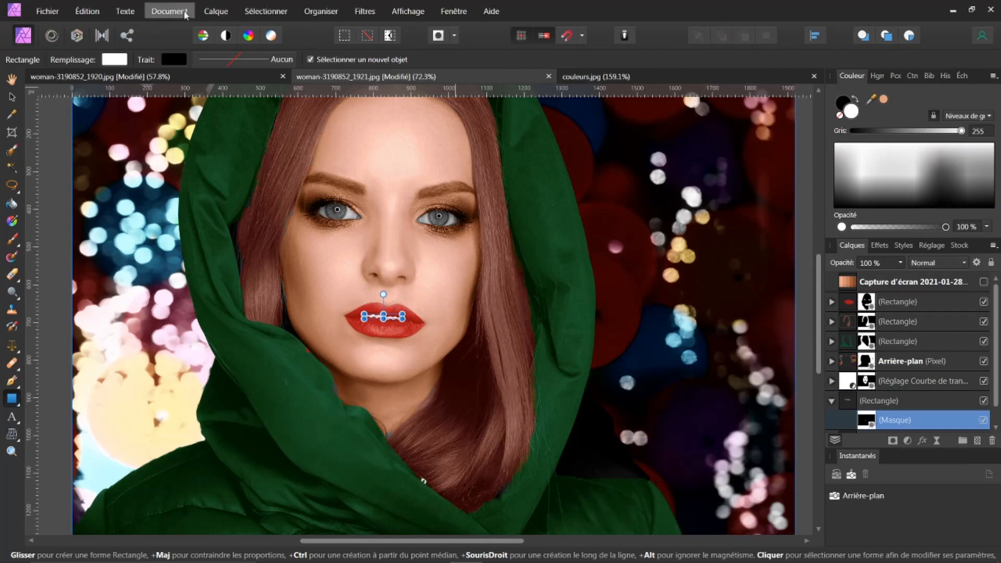
click(266, 11)
click(283, 35)
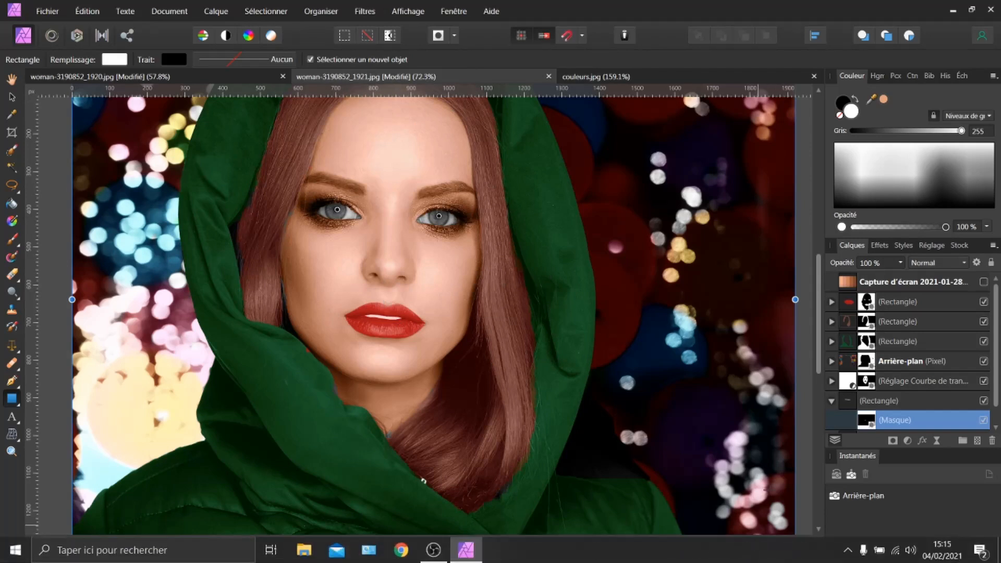
Set the white teeth rectangle's blend mode to Réflexion, reduce its opacity, and collapse its layer entry.
click(856, 403)
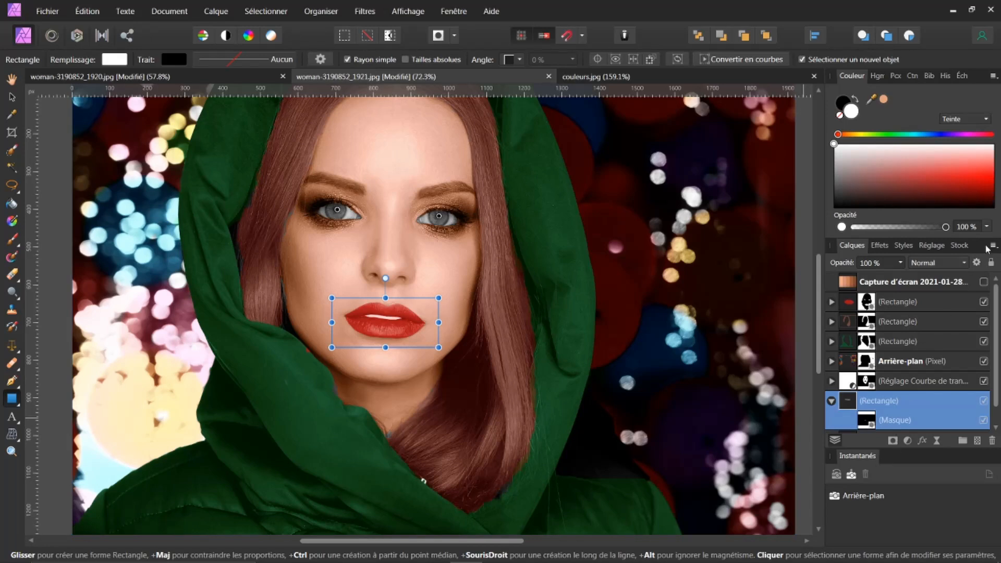
click(965, 264)
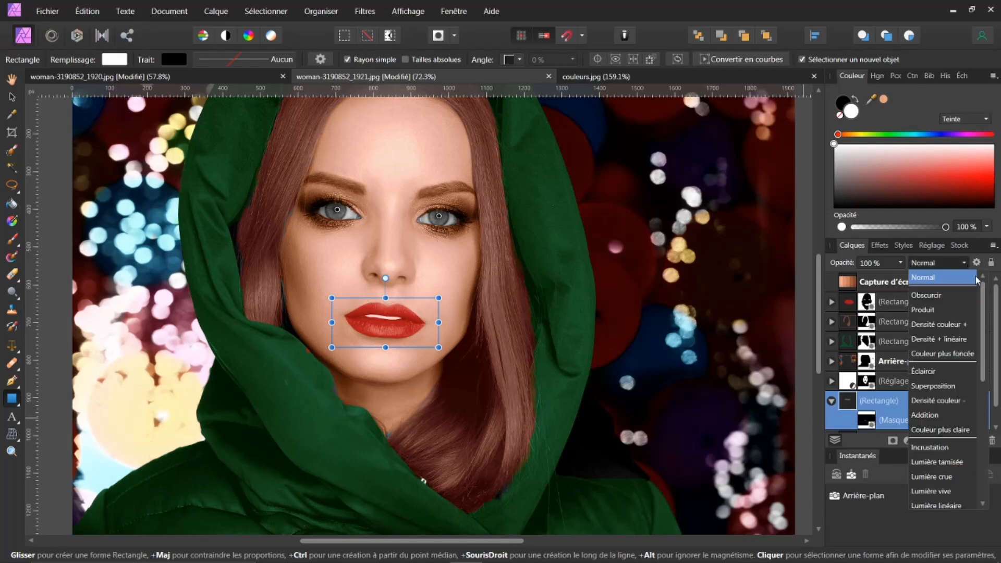
drag(984, 337, 984, 452)
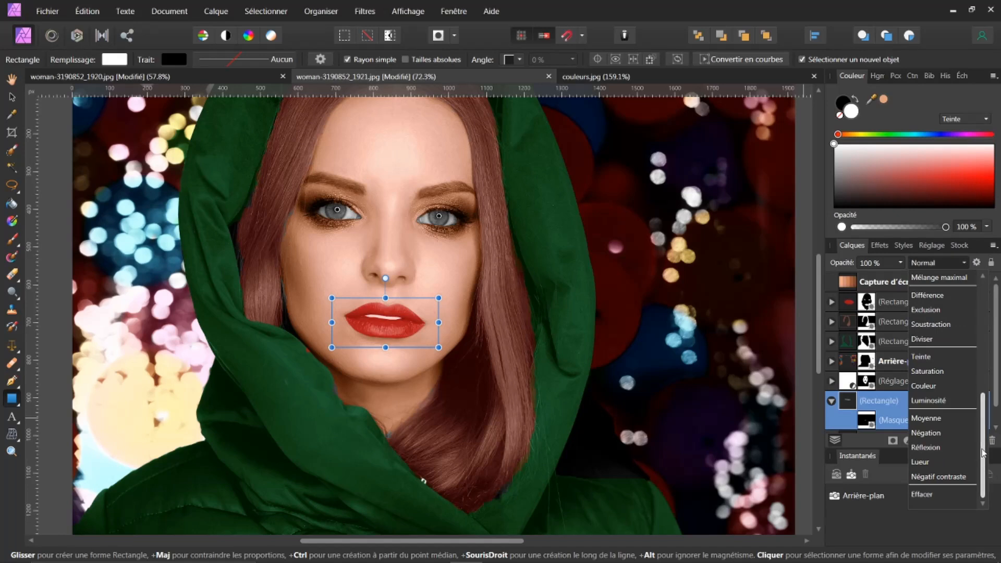
click(927, 448)
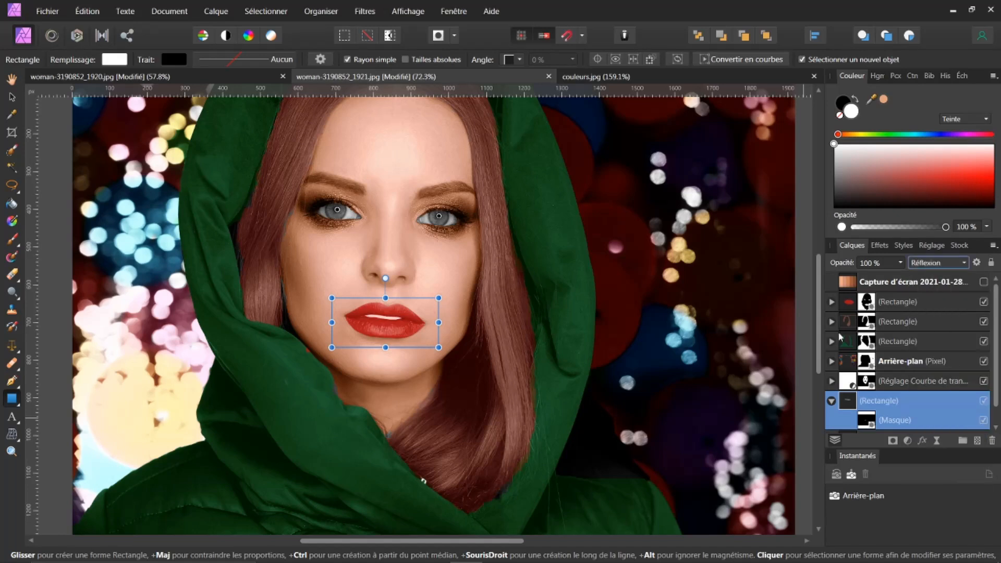
drag(841, 264, 831, 262)
key(ctrl+0)
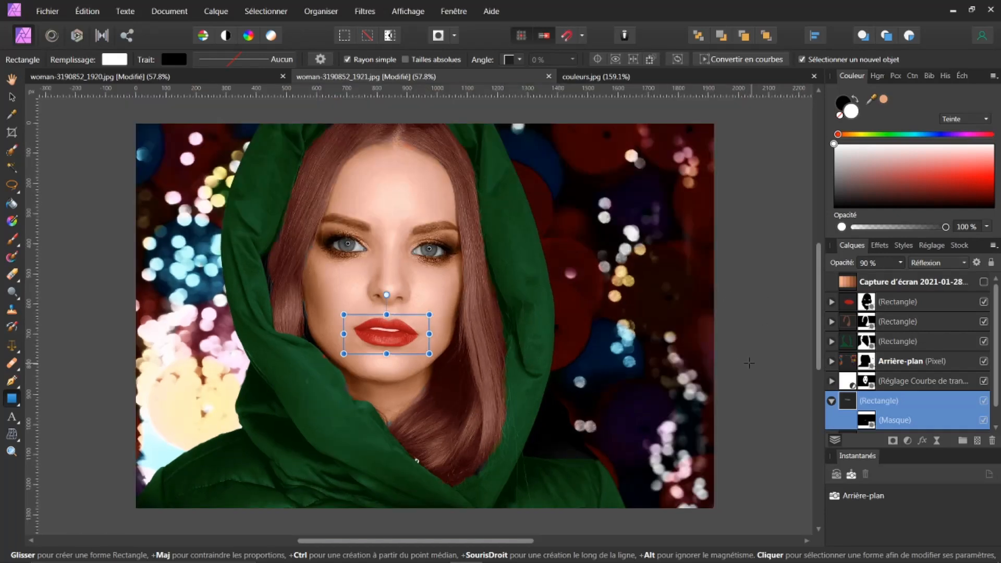
drag(847, 265, 829, 260)
click(831, 400)
Set the fill colour to a medium bright blue and draw a rectangle across both eyes directly above the ddad layer.
click(849, 425)
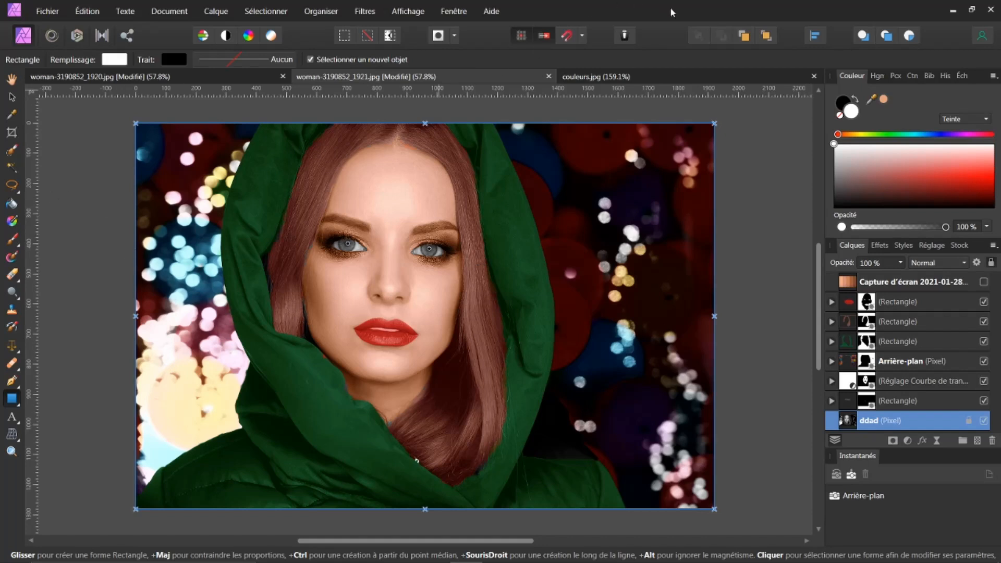
click(934, 135)
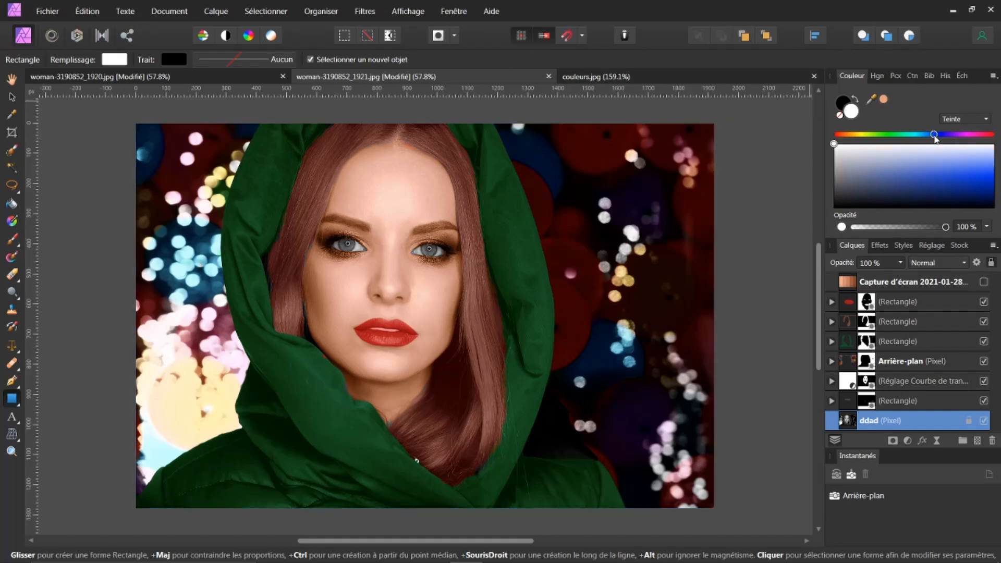
click(974, 166)
drag(974, 166, 971, 176)
drag(972, 178, 971, 170)
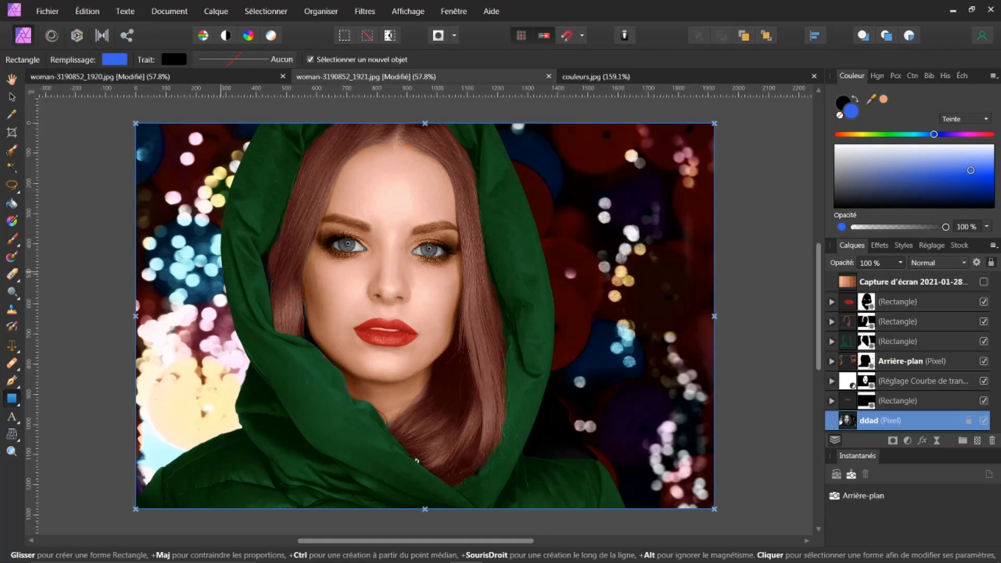
drag(300, 211, 466, 289)
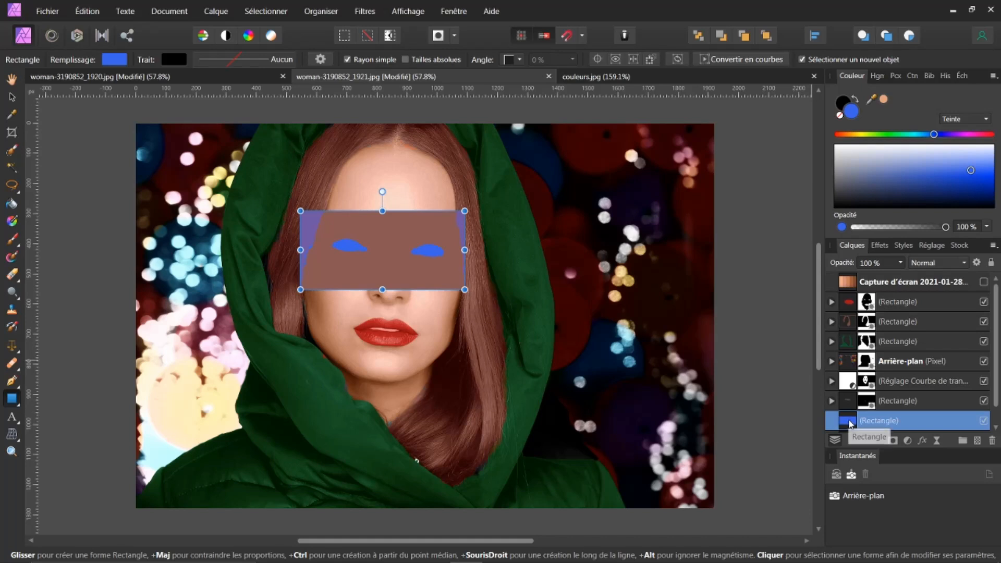
Move the blue rectangle up the layer stack to sit directly below the hidden Capture d'écran layer, outside any other layer.
scroll(861, 430, down, 1)
drag(865, 320, 875, 296)
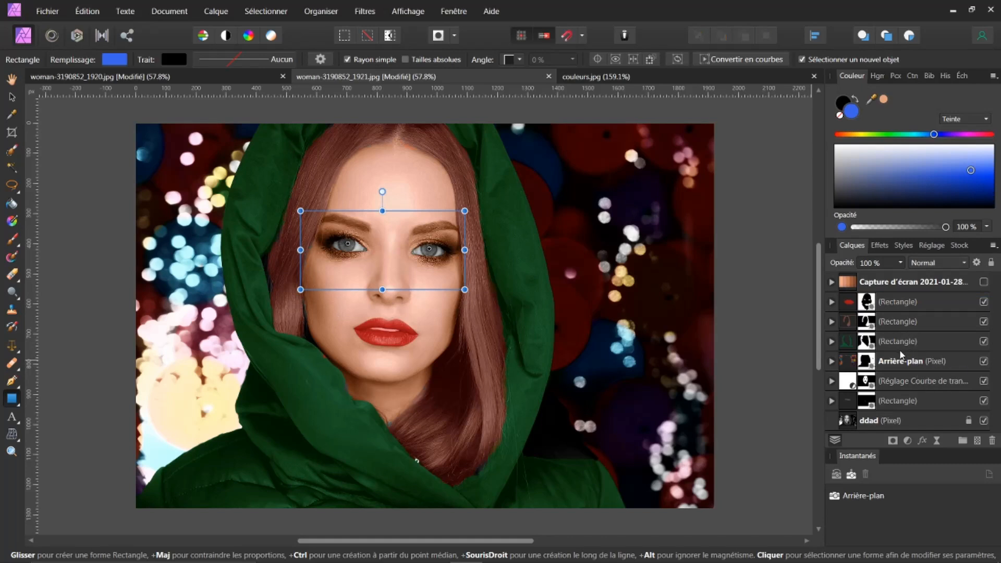
click(832, 282)
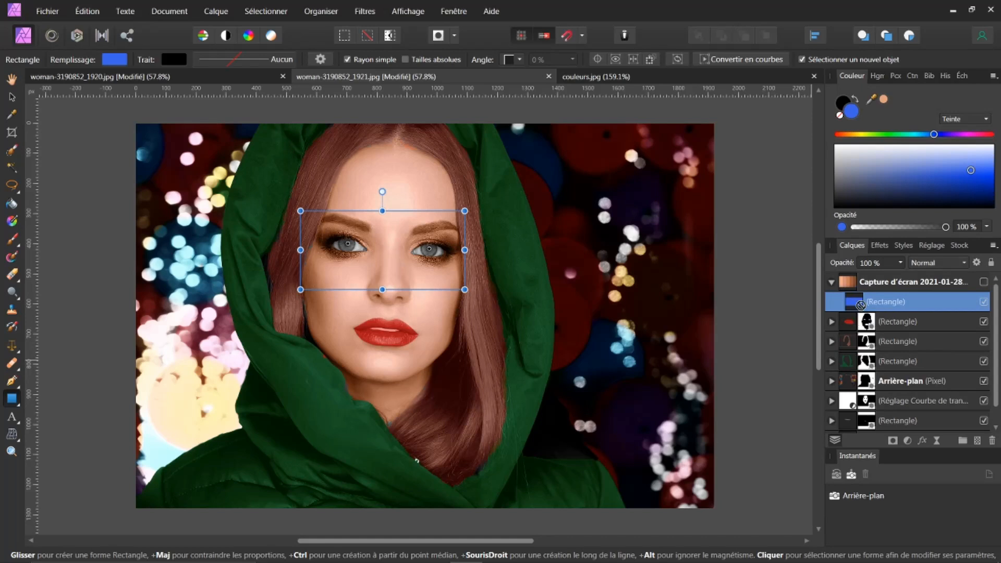
drag(873, 316, 874, 318)
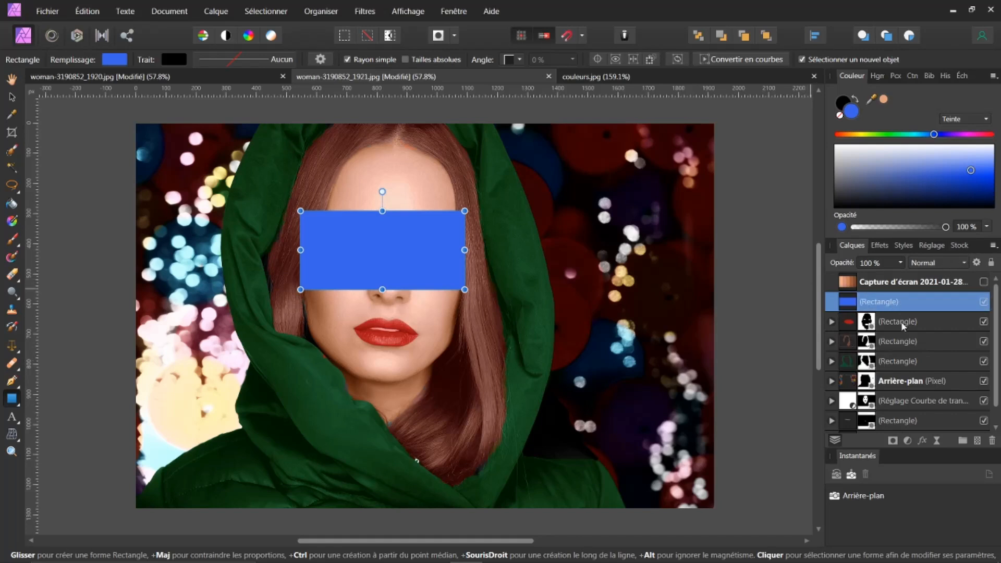
Add a mask to the blue rectangle and invert the mask to hide the blue fill.
click(894, 442)
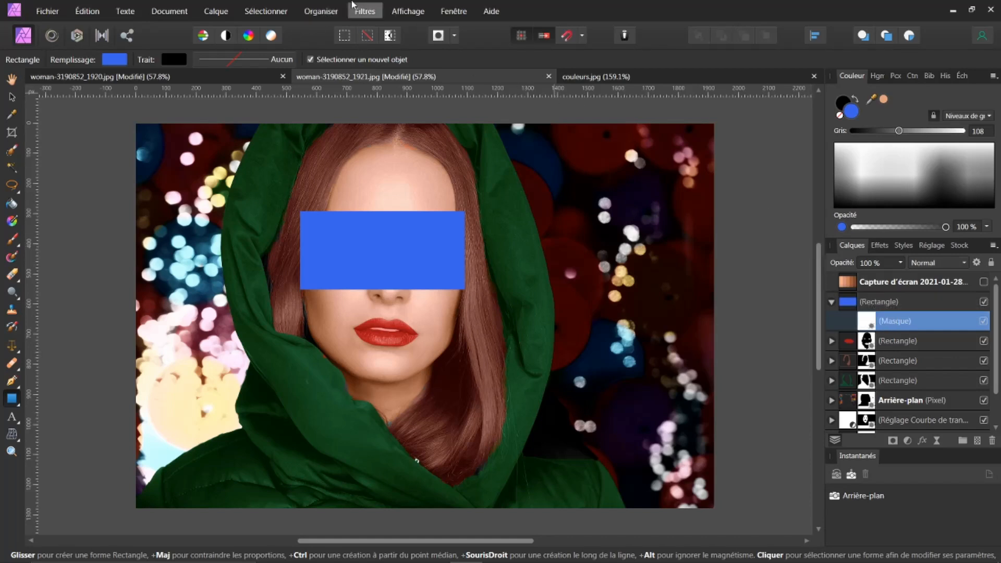
click(218, 13)
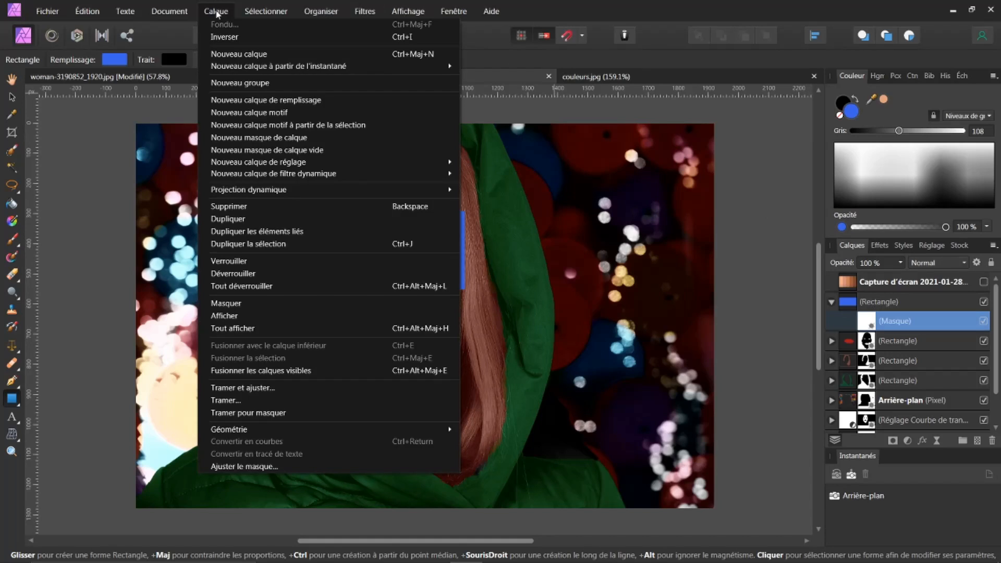
click(225, 37)
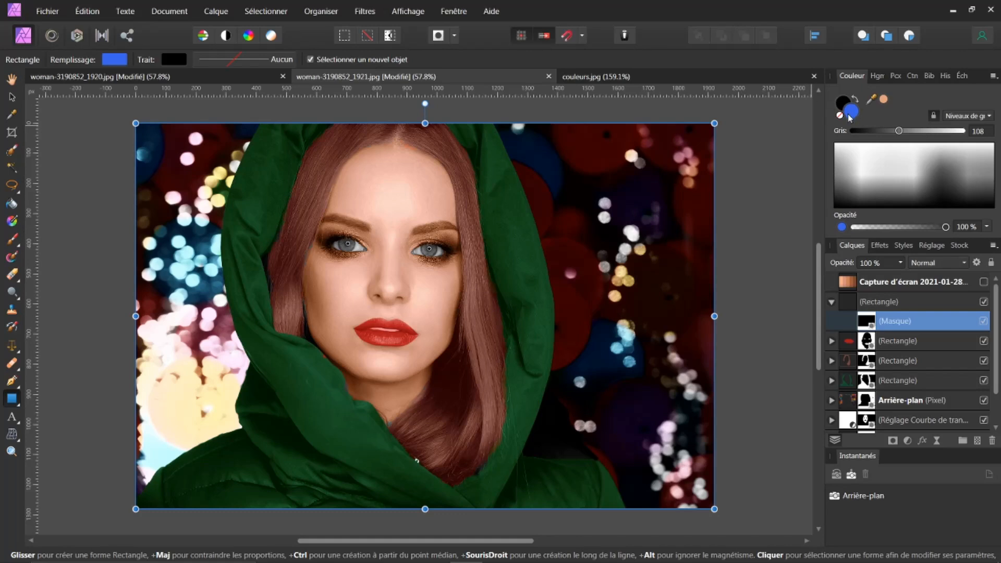
Paint white on the mask with an 18.4 px Paint Brush over part of the iris on the portrait's right side.
key(d)
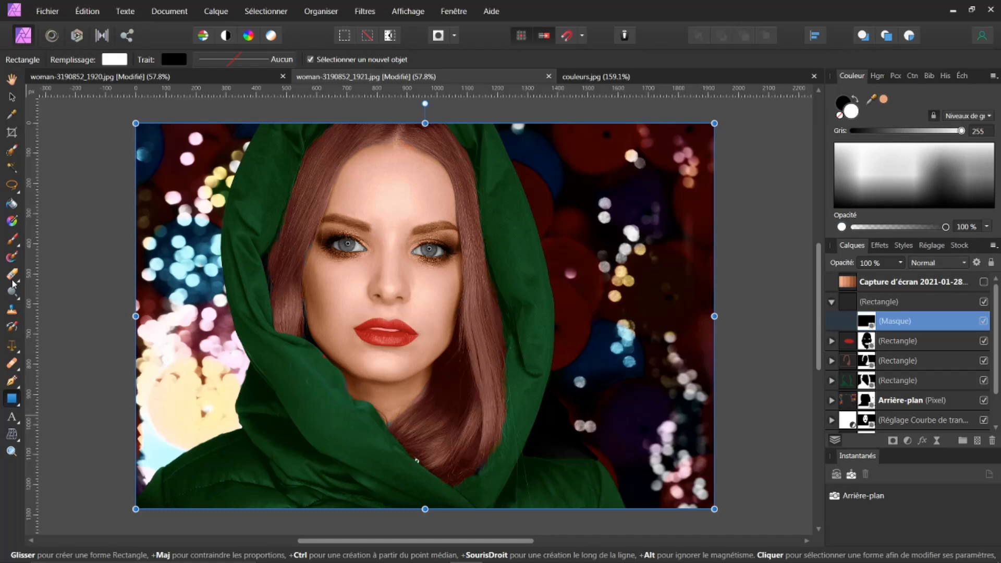
click(14, 240)
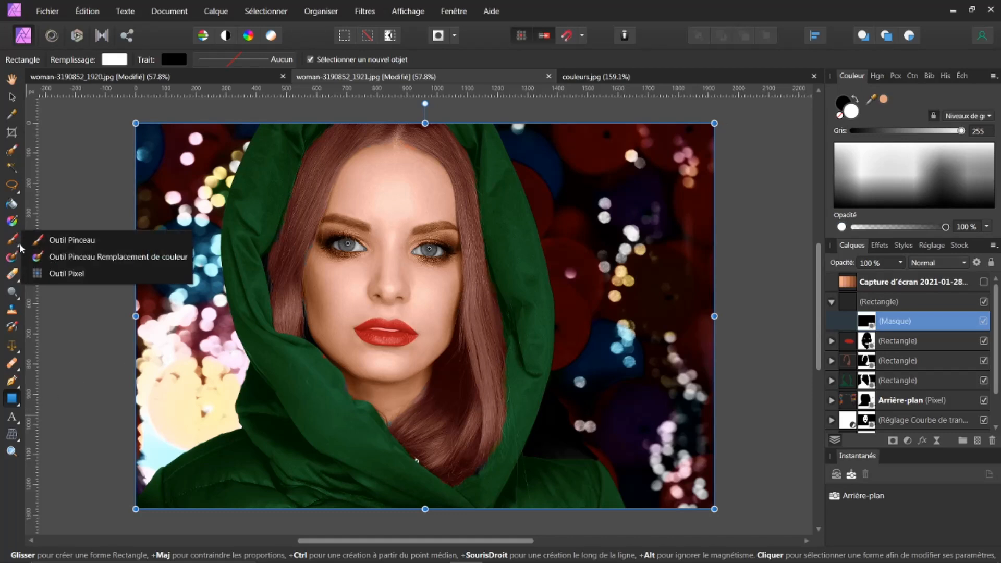
click(69, 239)
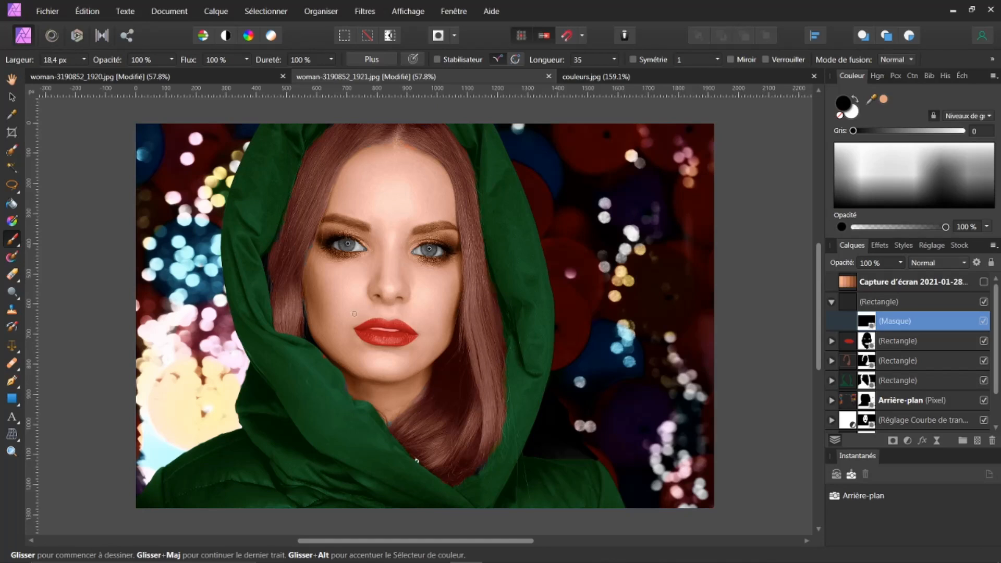
scroll(434, 265, up, 4)
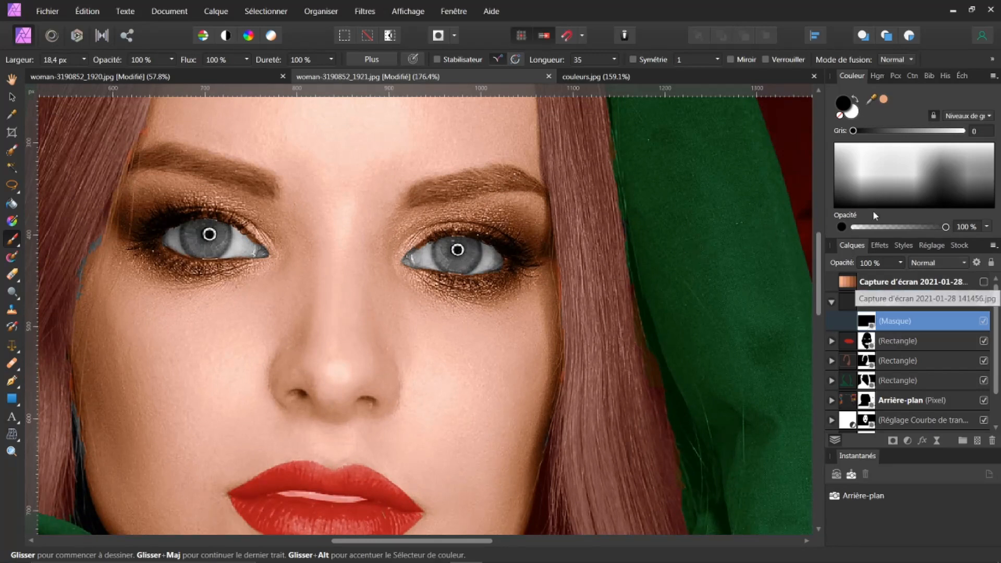
click(855, 113)
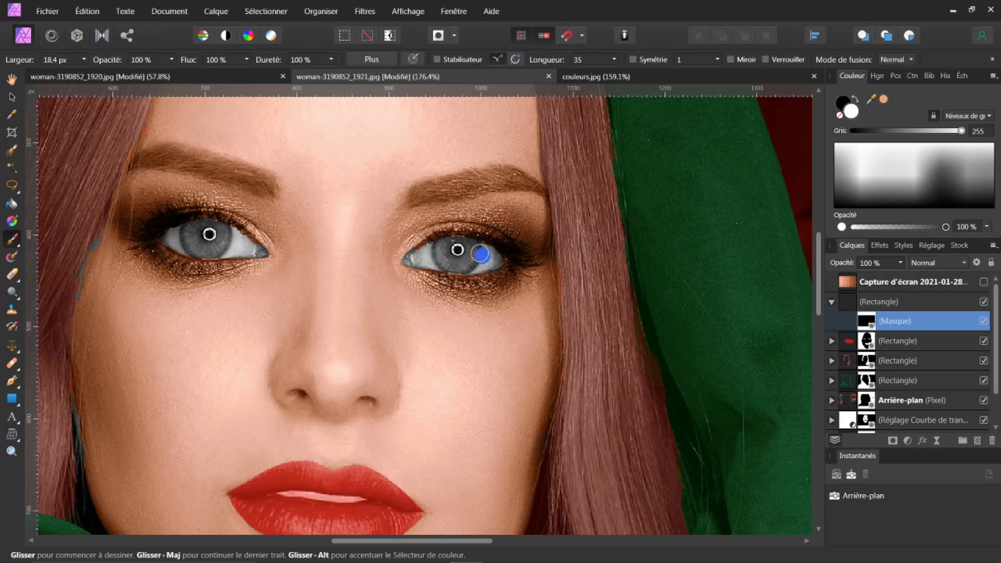
mouse_move(470, 252)
mouse_down()
mouse_move(447, 257)
mouse_move(459, 252)
mouse_up()
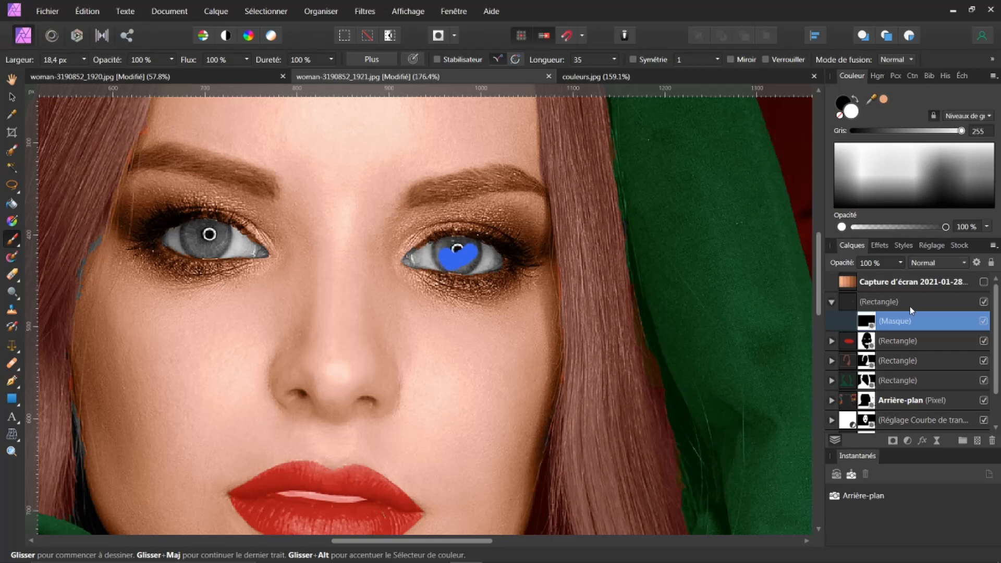
Set the blue rectangle's blend mode to Lumière tamisée.
click(848, 297)
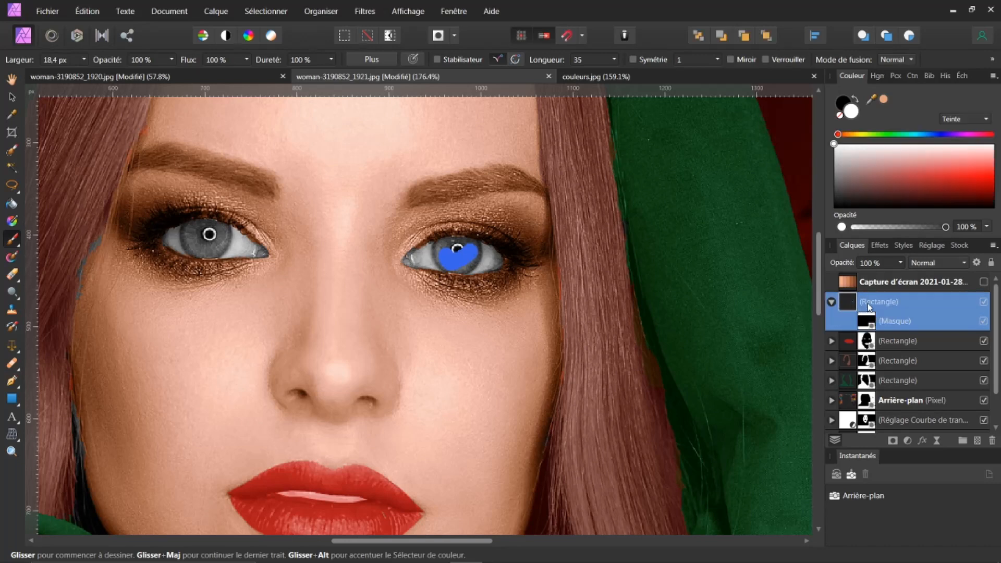
click(964, 266)
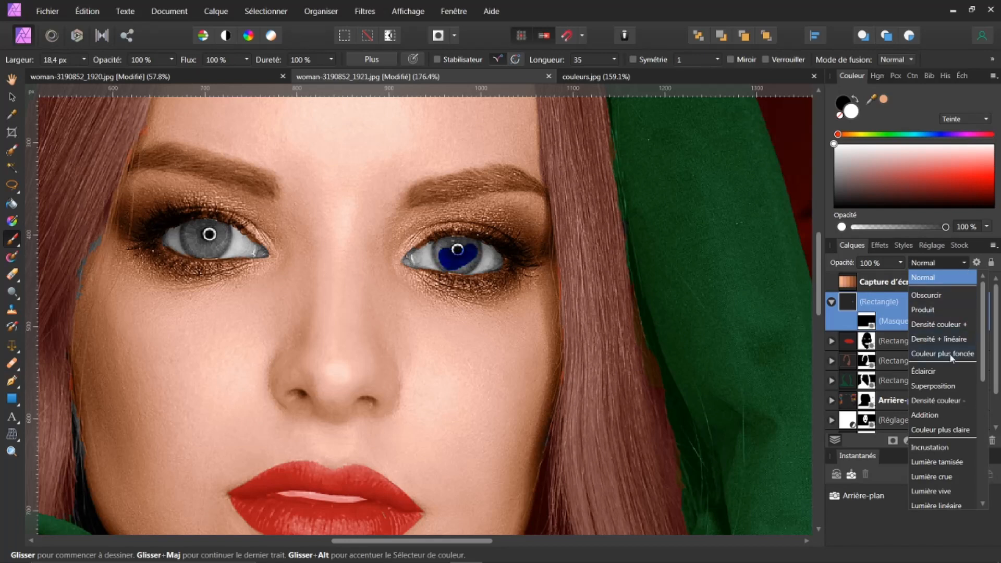
click(929, 463)
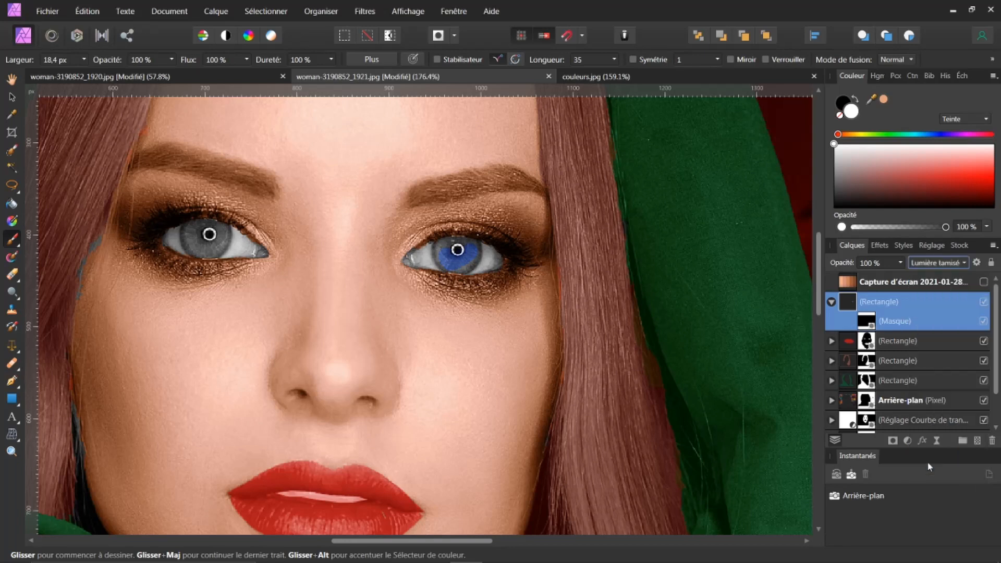
Paint white on the blue rectangle's mask to cover both irises completely, and show the whole portrait.
click(867, 322)
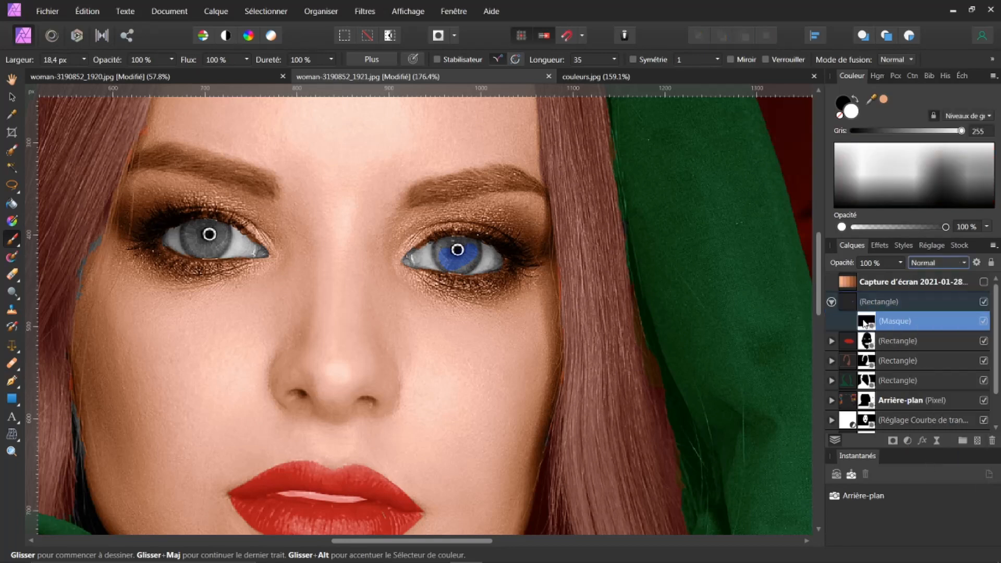
mouse_move(444, 243)
mouse_down()
mouse_move(451, 258)
mouse_move(473, 251)
mouse_move(452, 241)
mouse_move(438, 253)
mouse_move(446, 264)
mouse_move(474, 261)
mouse_up()
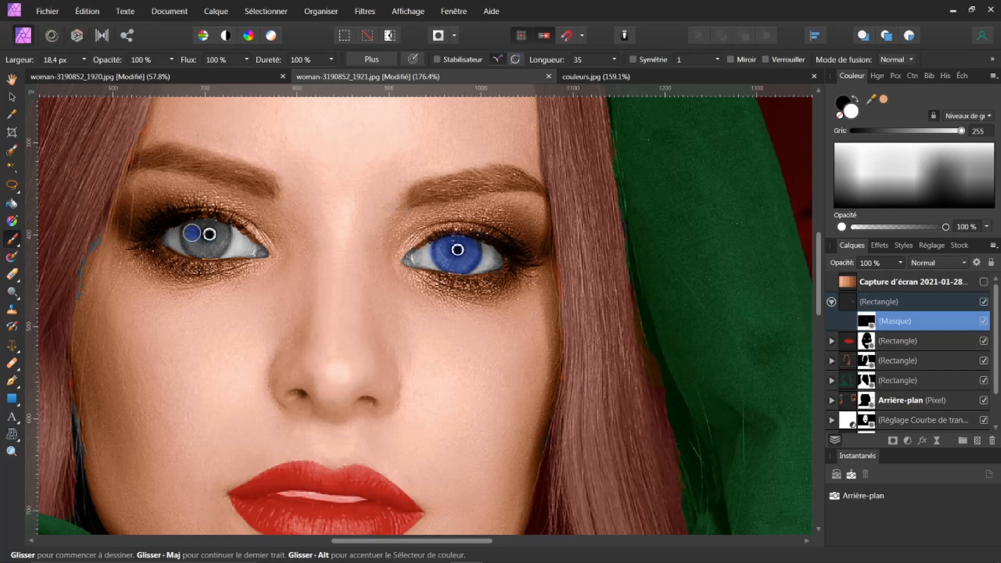
mouse_move(189, 237)
mouse_down()
mouse_move(202, 249)
mouse_move(222, 229)
mouse_move(200, 227)
mouse_move(215, 234)
mouse_move(209, 249)
mouse_move(222, 244)
mouse_move(209, 253)
mouse_move(194, 241)
mouse_move(228, 222)
mouse_up()
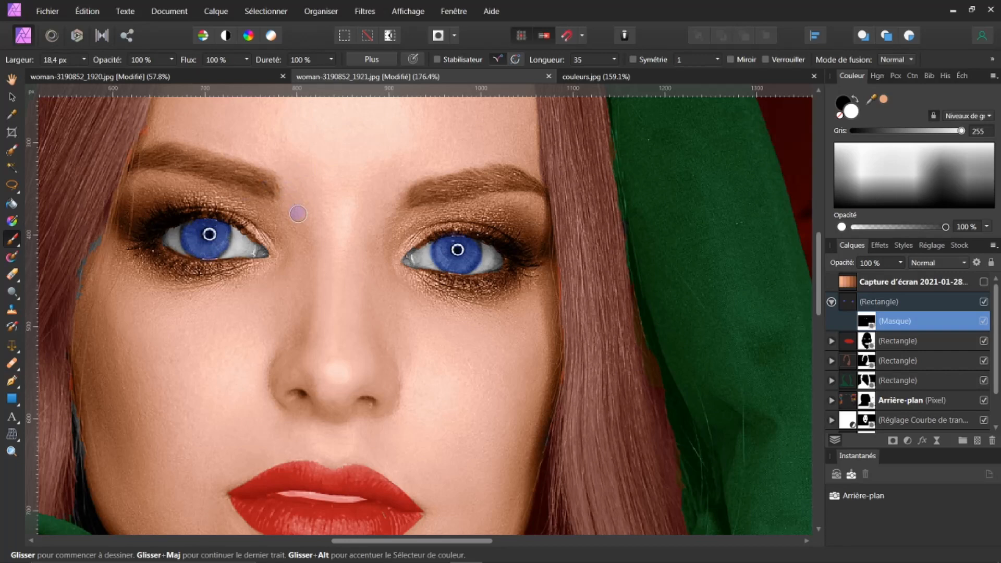
scroll(303, 215, down, 5)
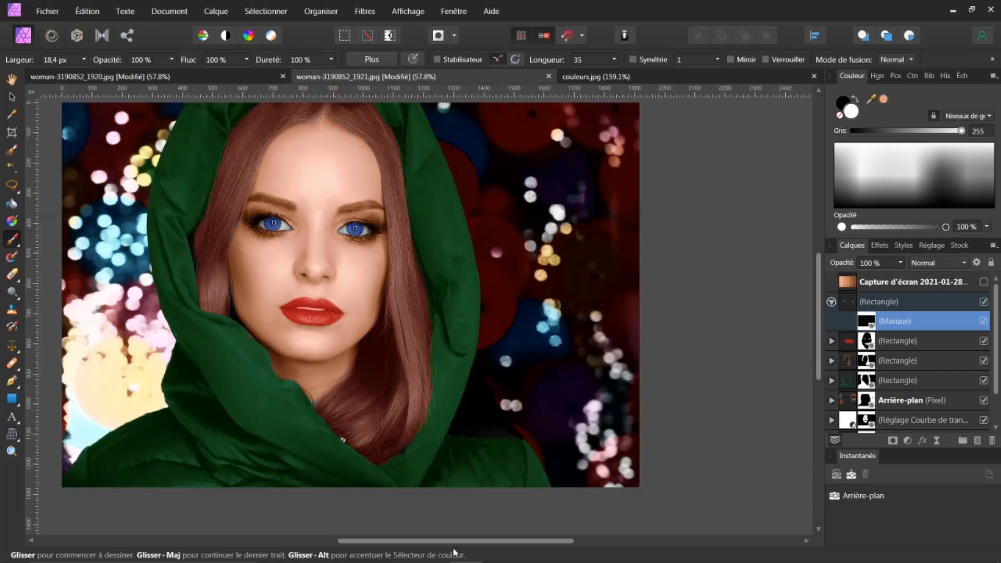
drag(457, 542, 414, 546)
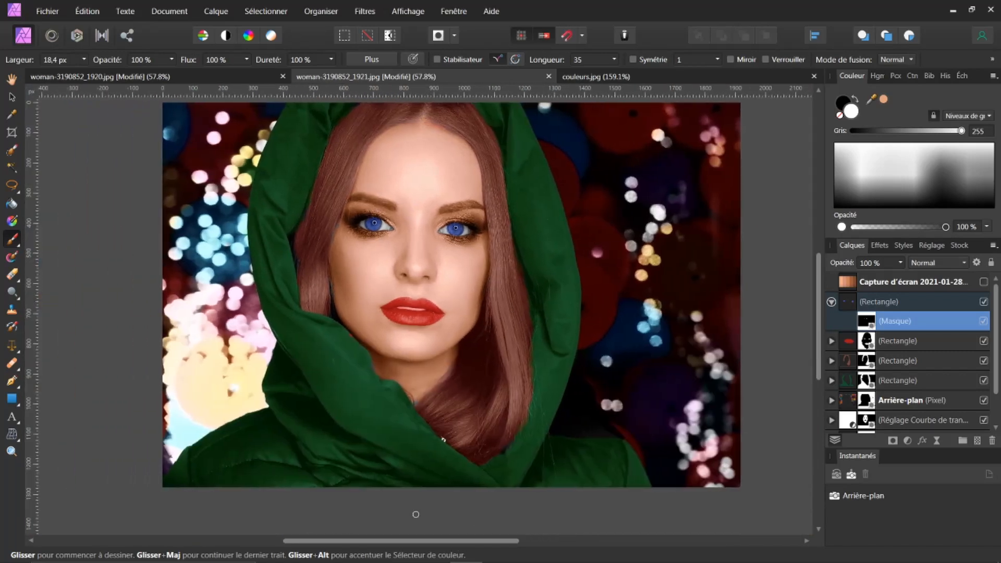
key(ctrl+0)
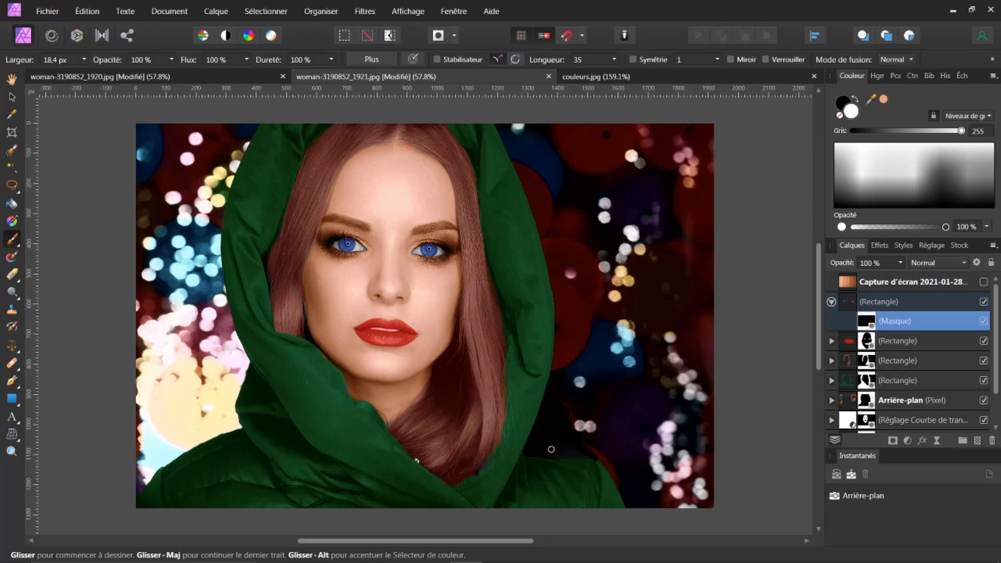
Set the blue eye-colour rectangle's opacity to 55 % and check its effect on the irises.
click(844, 306)
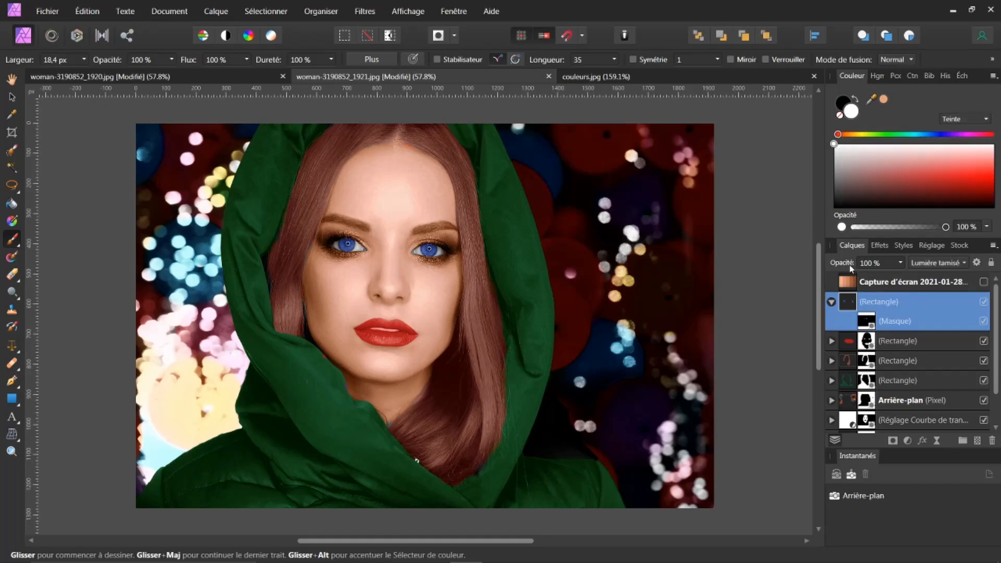
drag(843, 263, 810, 263)
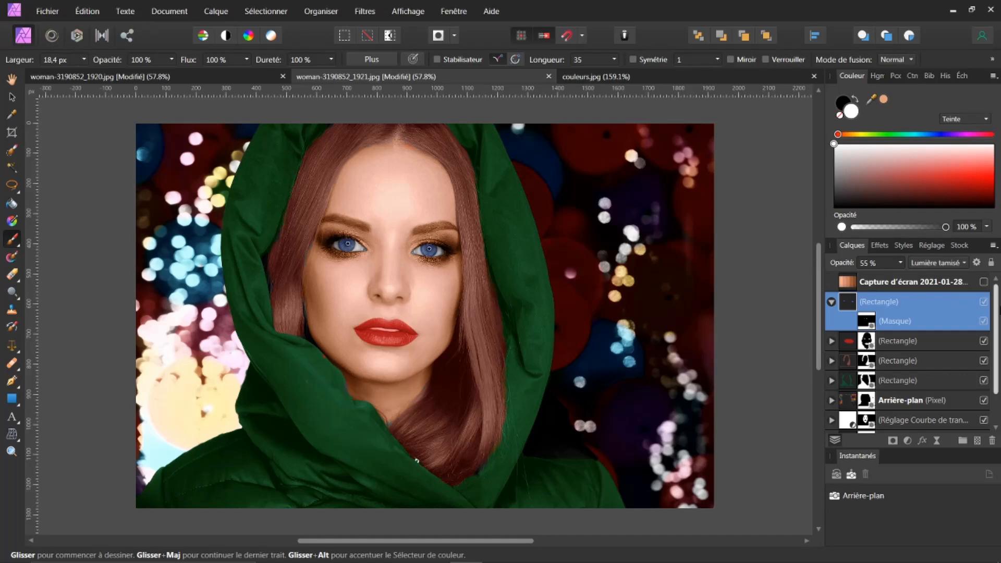
click(984, 302)
Add a Courbes adjustment directly above the ddad layer and lower the master curve's midpoint to about X 0,523, Y 0,469.
scroll(888, 399, down, 2)
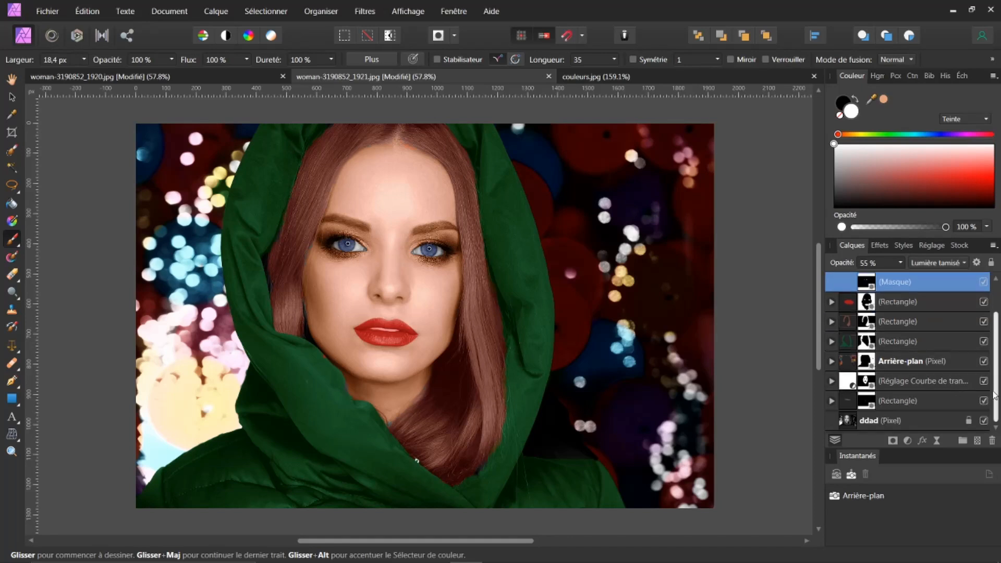
click(867, 421)
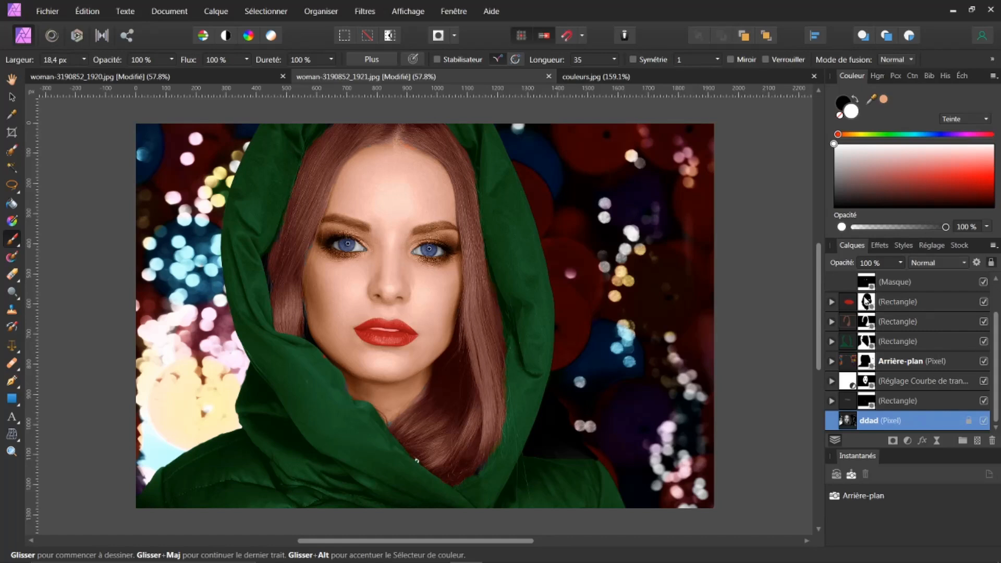
click(908, 441)
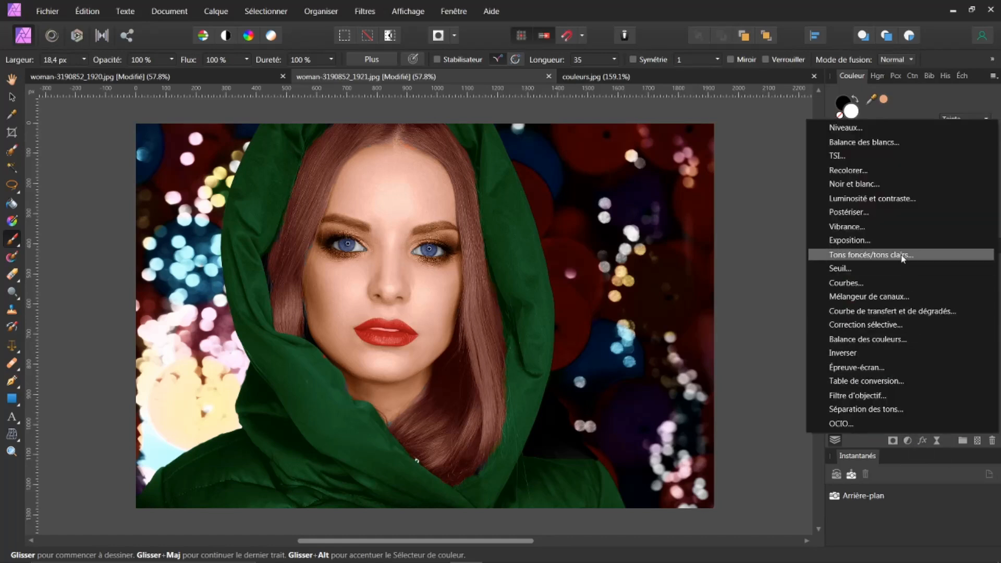
click(845, 283)
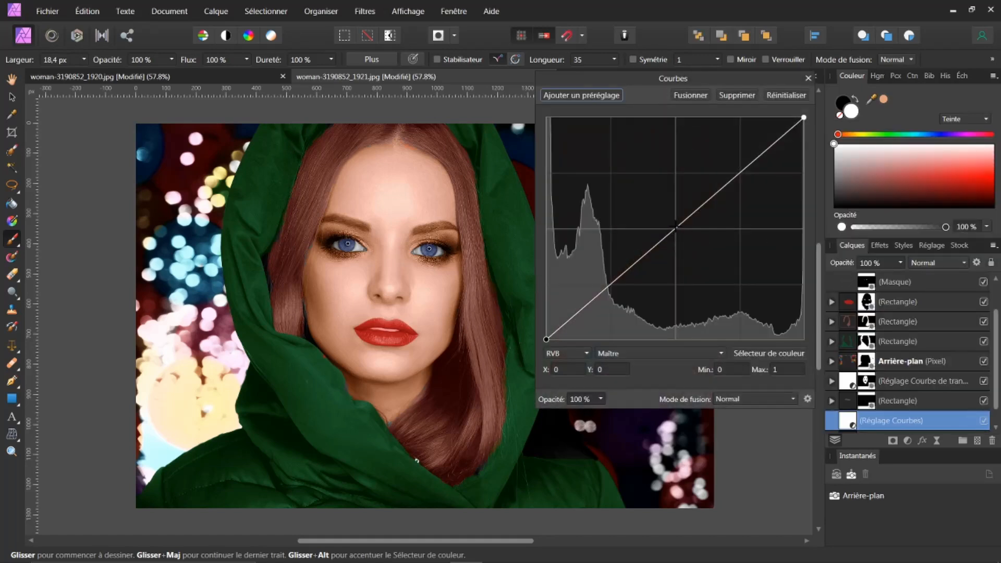
drag(678, 227, 682, 237)
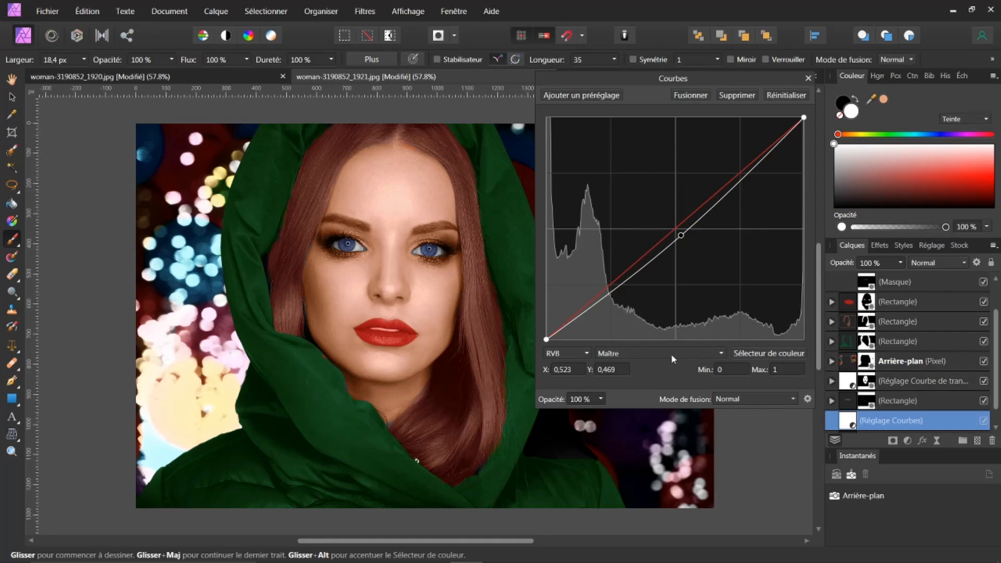
In the Rouge channel of the Courbes adjustment, pull the curve's midpoint slightly below the diagonal.
click(722, 353)
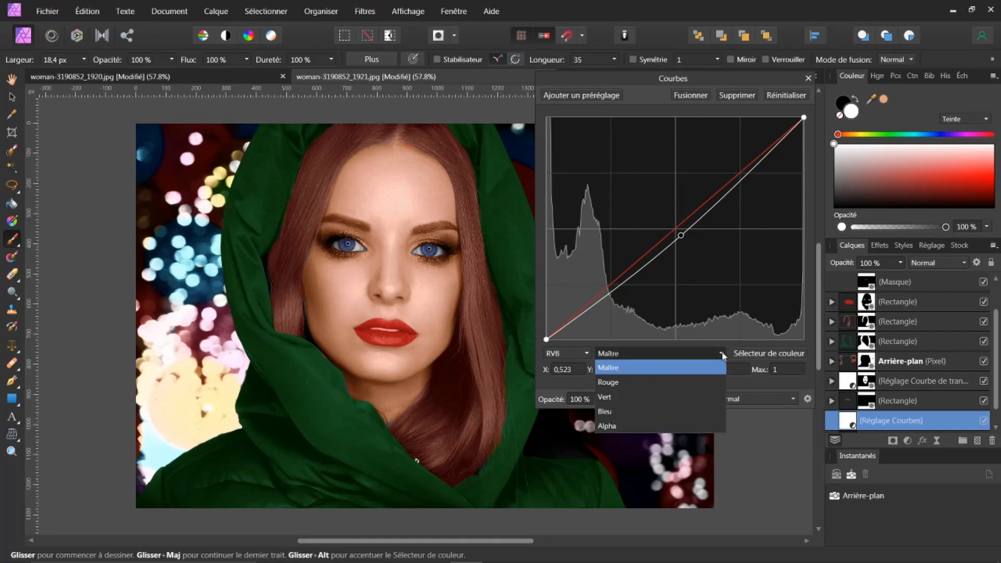
click(622, 383)
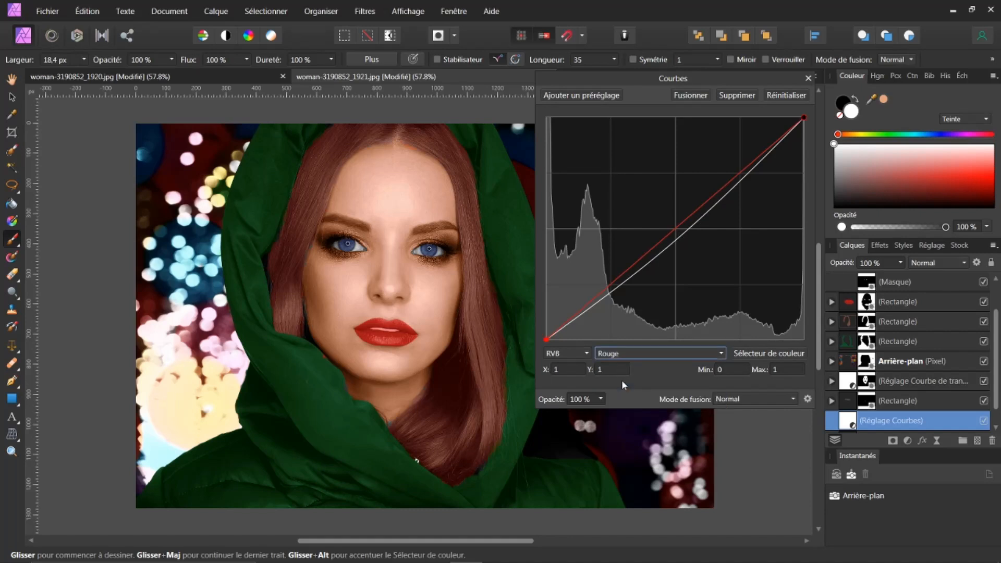
mouse_move(680, 232)
mouse_down()
mouse_move(695, 257)
mouse_move(688, 243)
mouse_up()
click(681, 236)
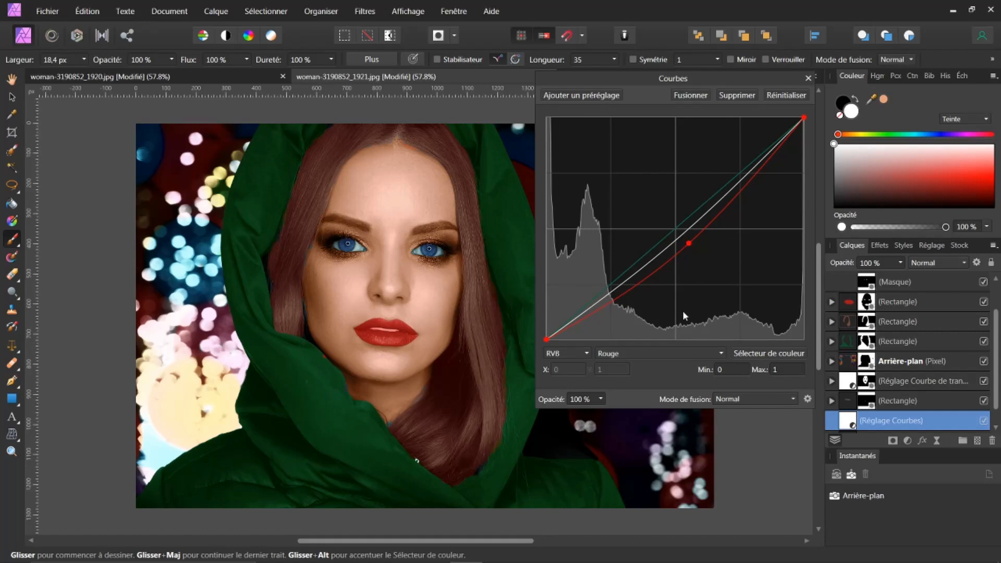
Move the Maître curve's white point to about X 0,936, Y 0,995 and close the Courbes adjustment.
click(721, 352)
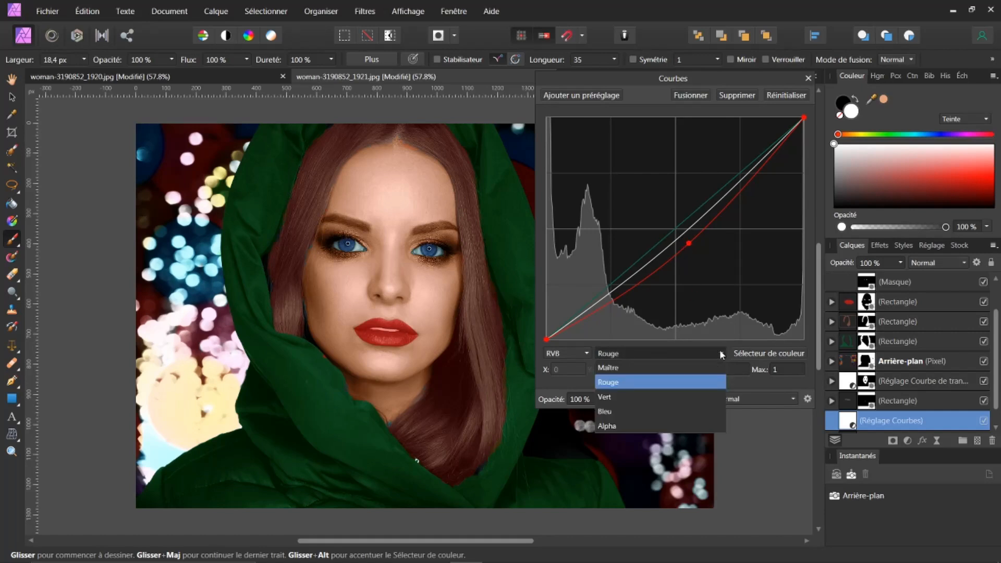
click(628, 368)
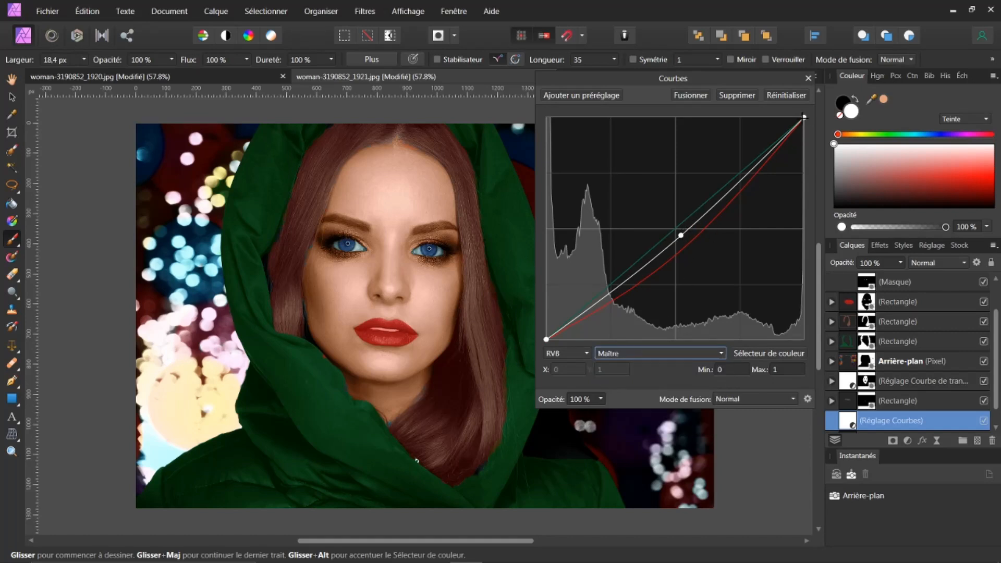
drag(804, 116, 787, 120)
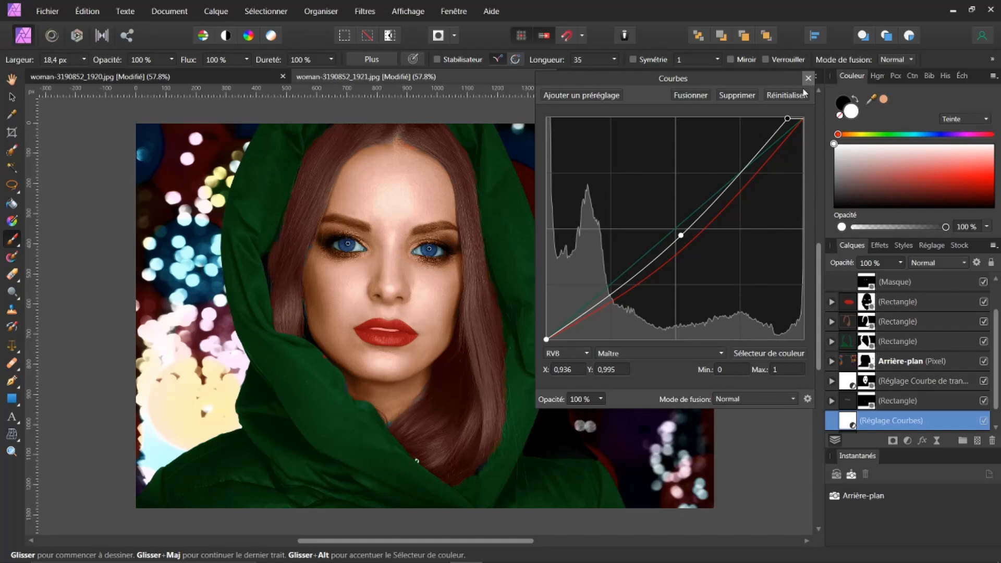
drag(735, 76, 744, 107)
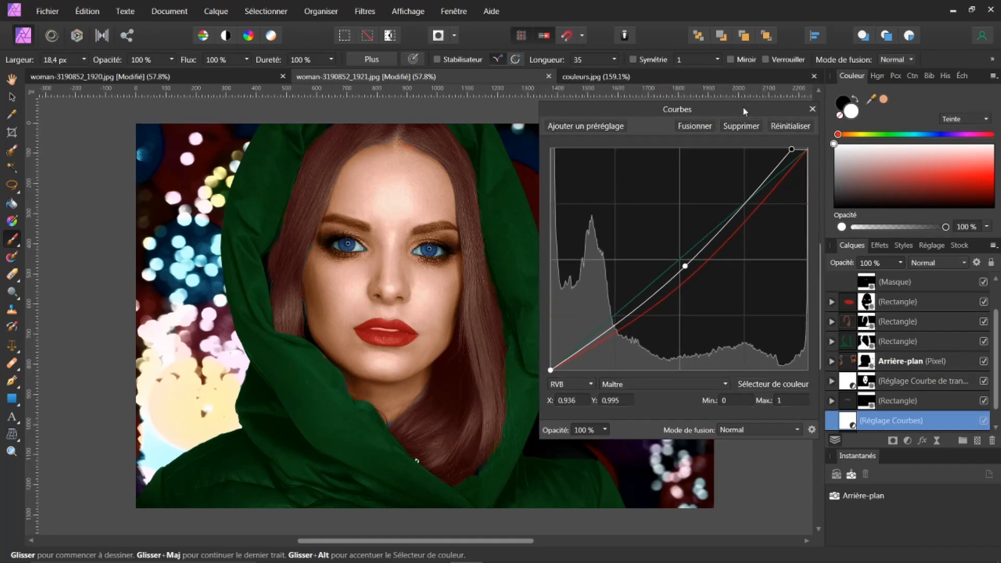
click(813, 109)
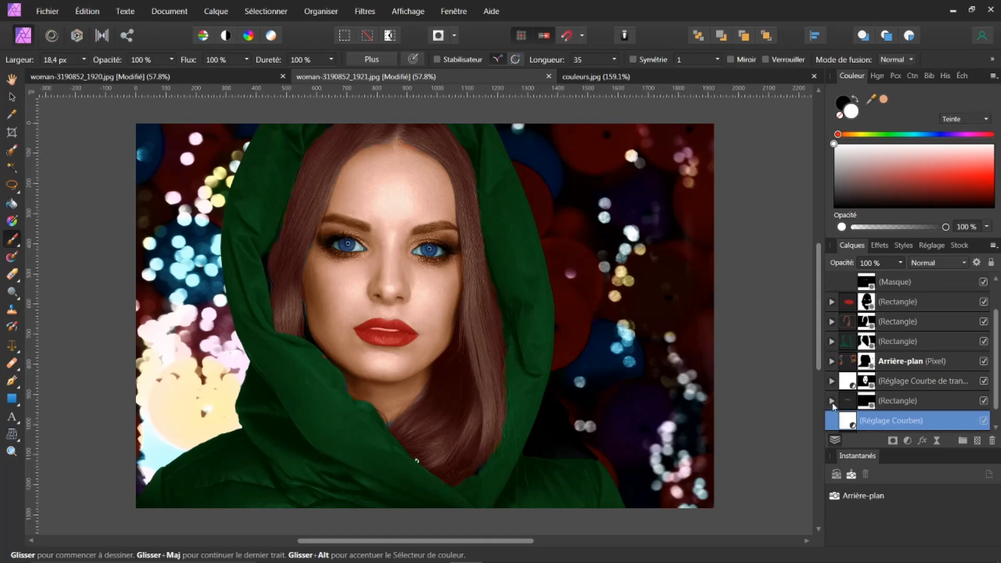
Set the opacity of the Réflexion-blended rectangle just above the Courbes adjustment to 63 % and check the whole portrait.
click(850, 402)
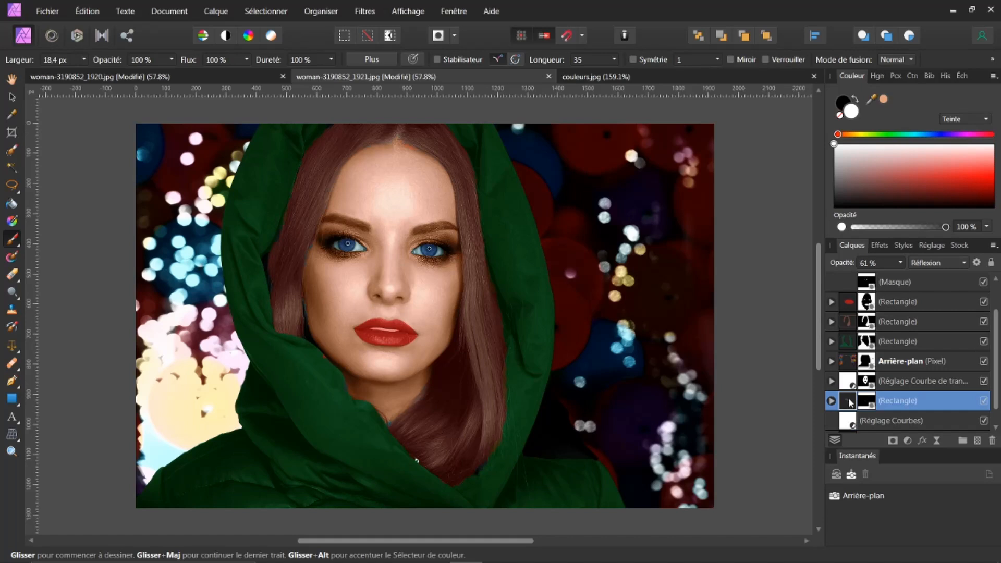
mouse_move(843, 262)
mouse_down()
mouse_move(899, 269)
mouse_move(849, 259)
mouse_up()
scroll(623, 276, down, 2)
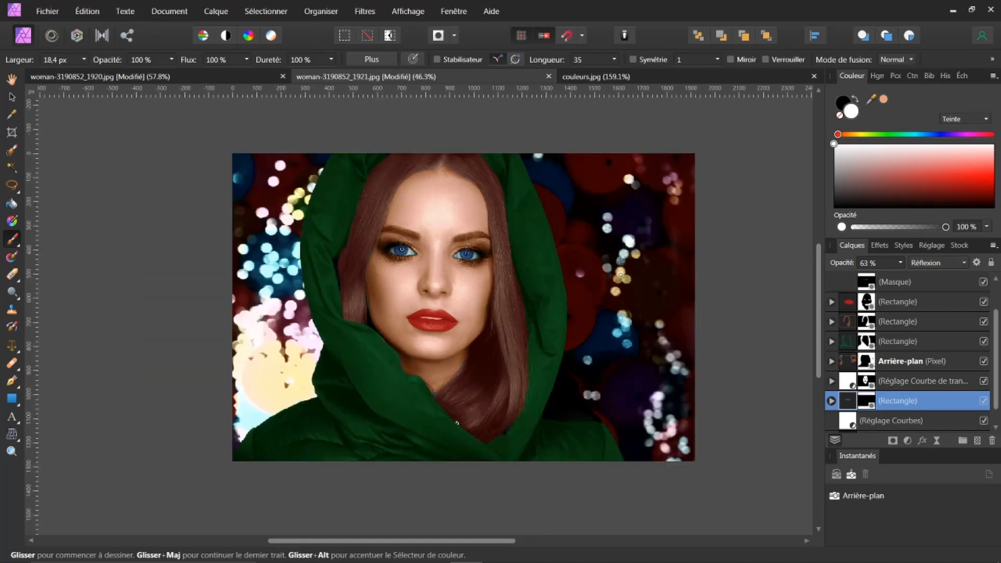
scroll(621, 274, up, 2)
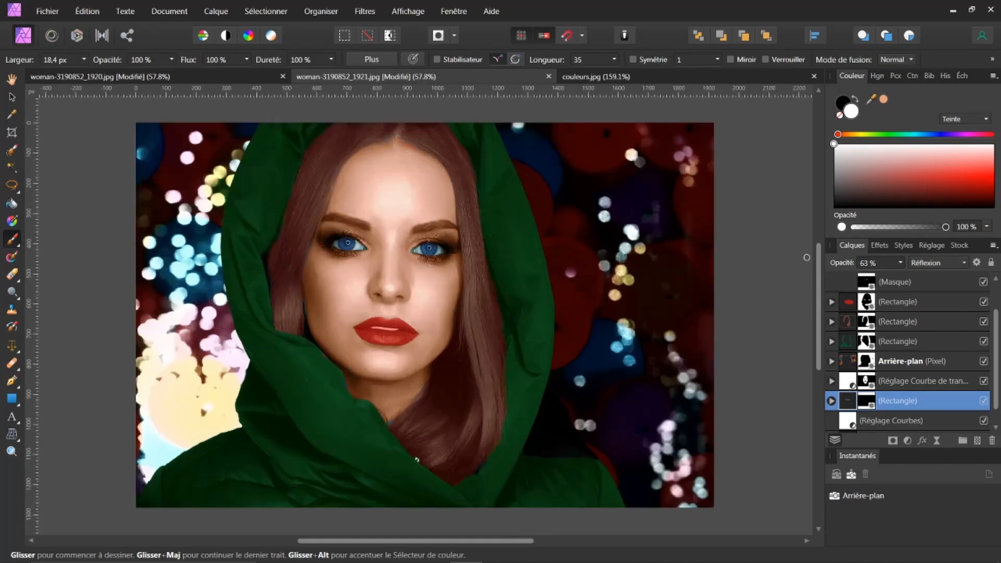
Lower the blue eye rectangle's opacity further for greyer irises, and set the red lip rectangle's opacity to 45 %.
scroll(998, 344, up, 2)
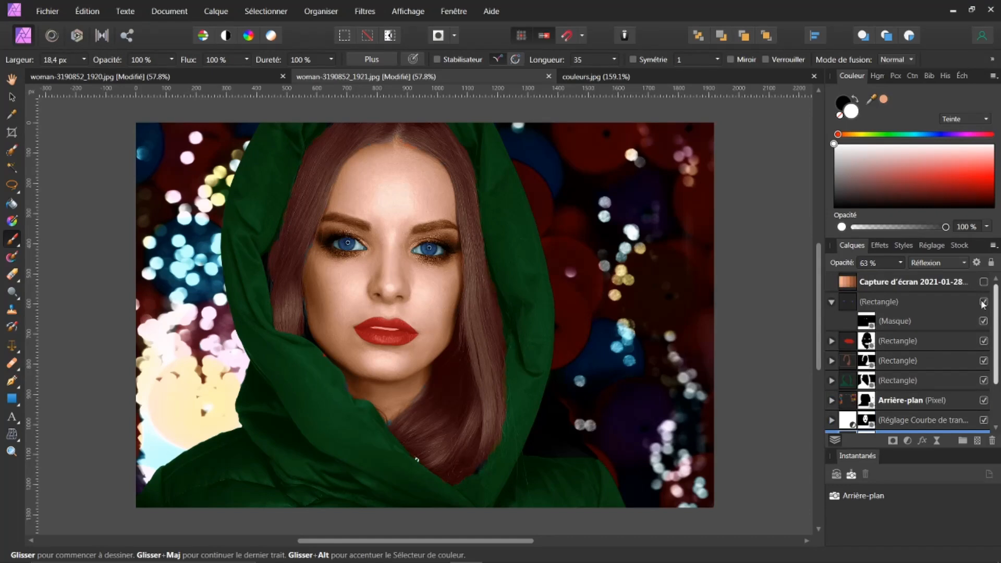
click(833, 304)
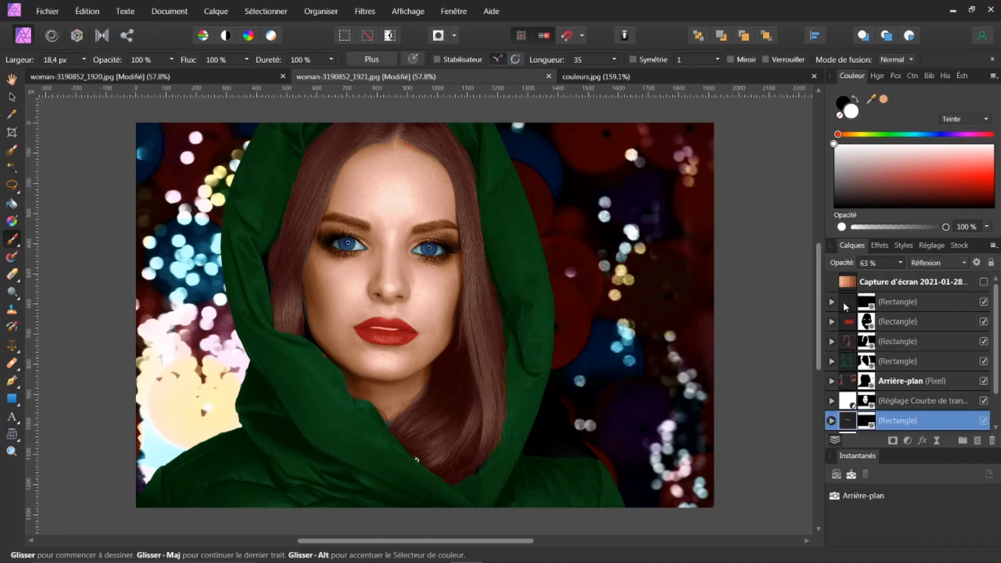
click(843, 302)
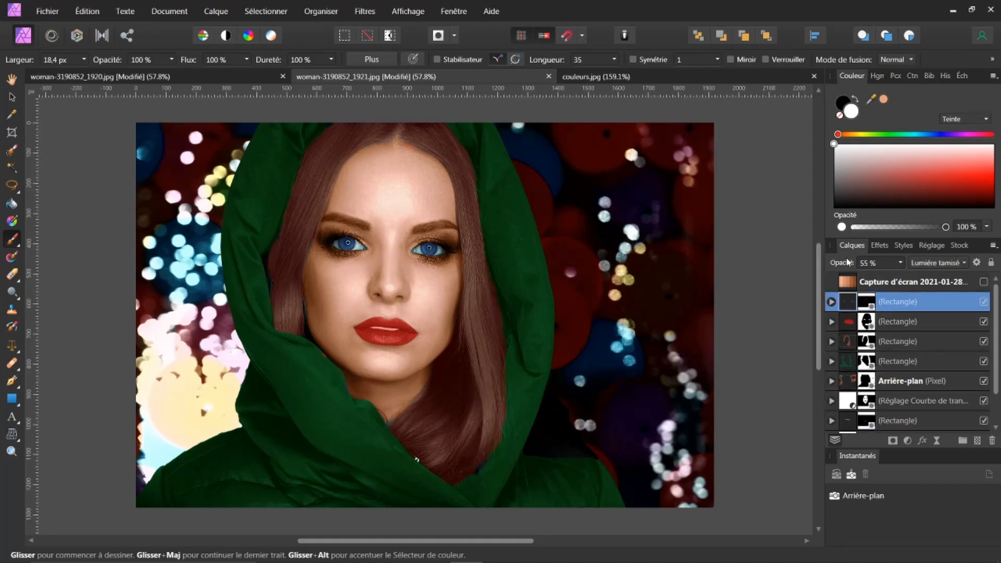
drag(847, 266, 789, 257)
click(848, 323)
drag(846, 265, 835, 264)
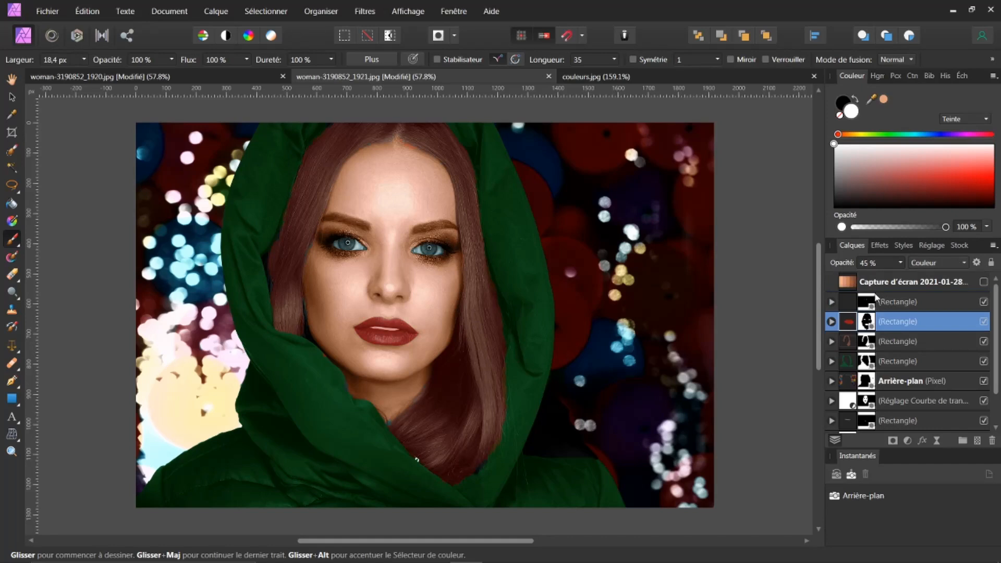